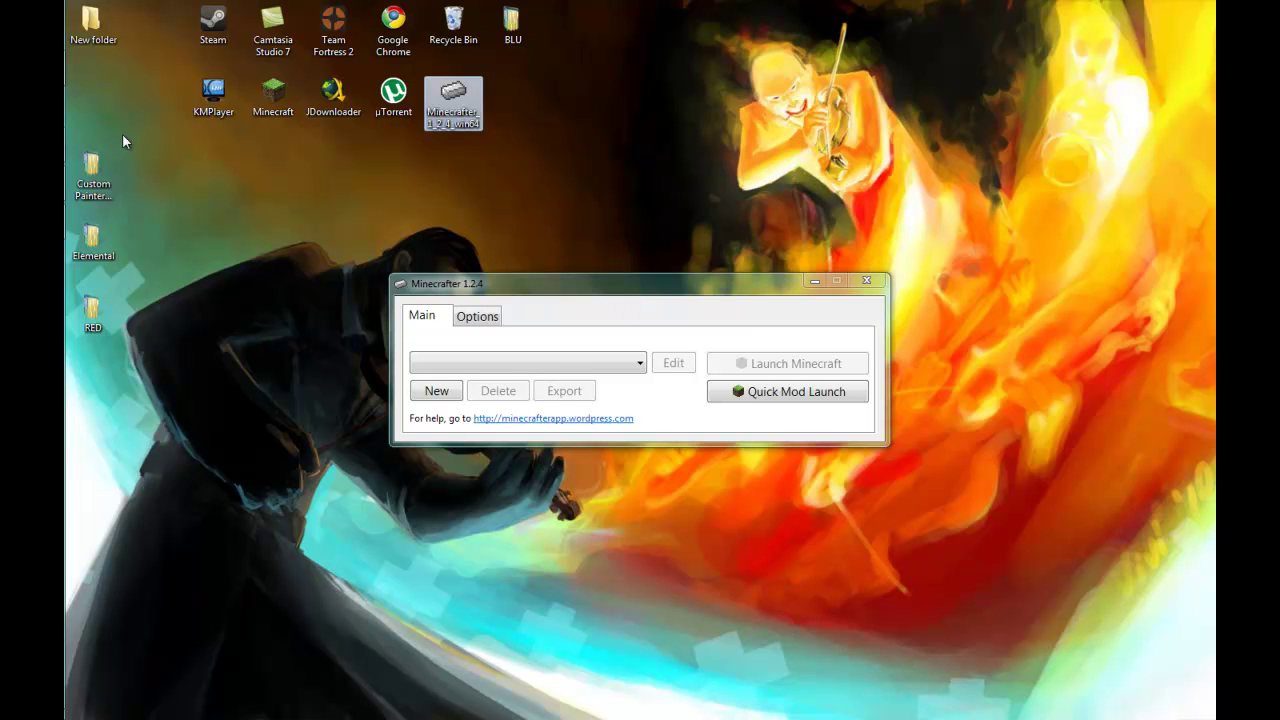
pyautogui.moveTo(125, 134)
pyautogui.mouseDown()
pyautogui.moveTo(134, 281)
pyautogui.moveTo(98, 355)
pyautogui.moveTo(112, 365)
pyautogui.moveTo(121, 225)
pyautogui.moveTo(108, 210)
pyautogui.moveTo(110, 240)
pyautogui.moveTo(106, 207)
pyautogui.mouseUp()
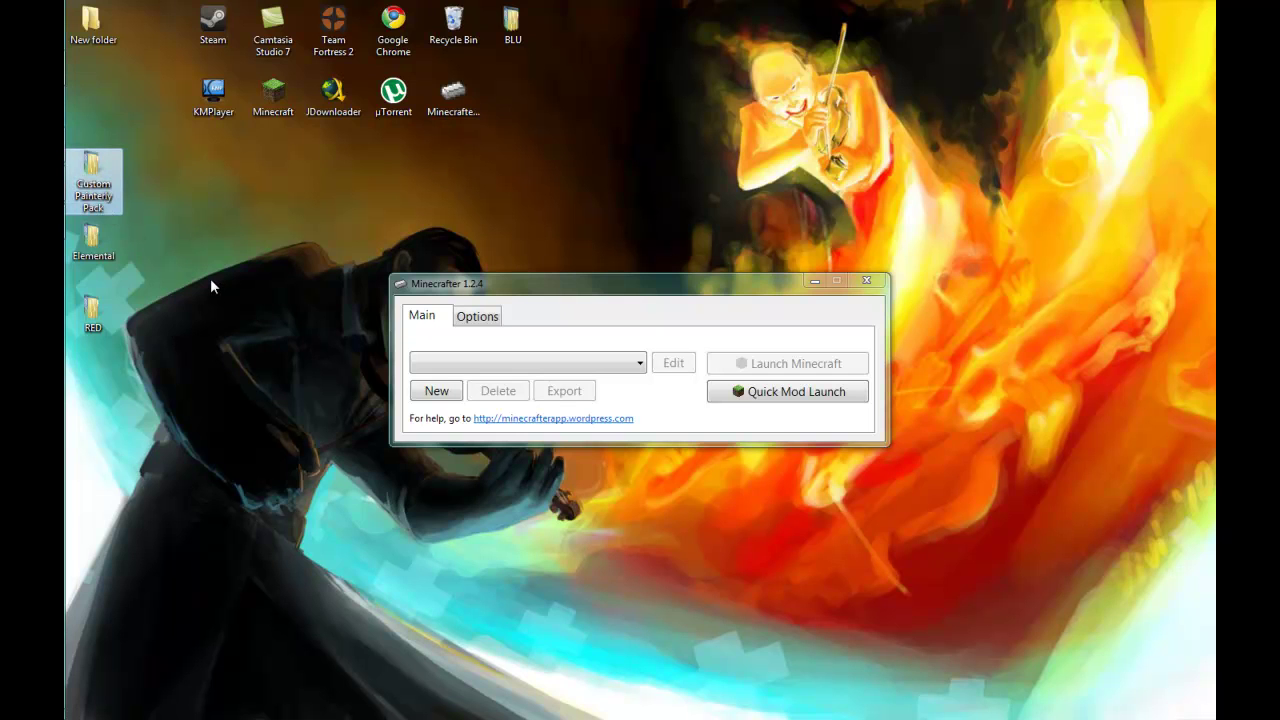
pyautogui.press('Down')
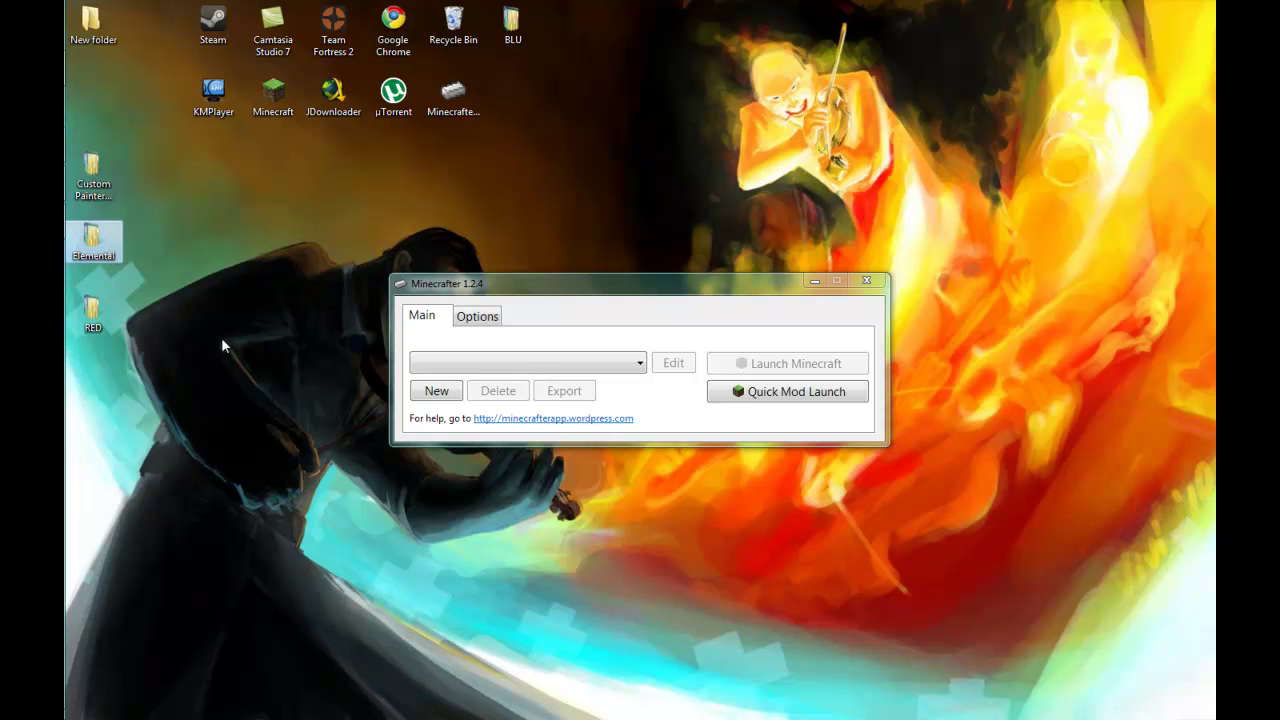
pyautogui.click(158, 344)
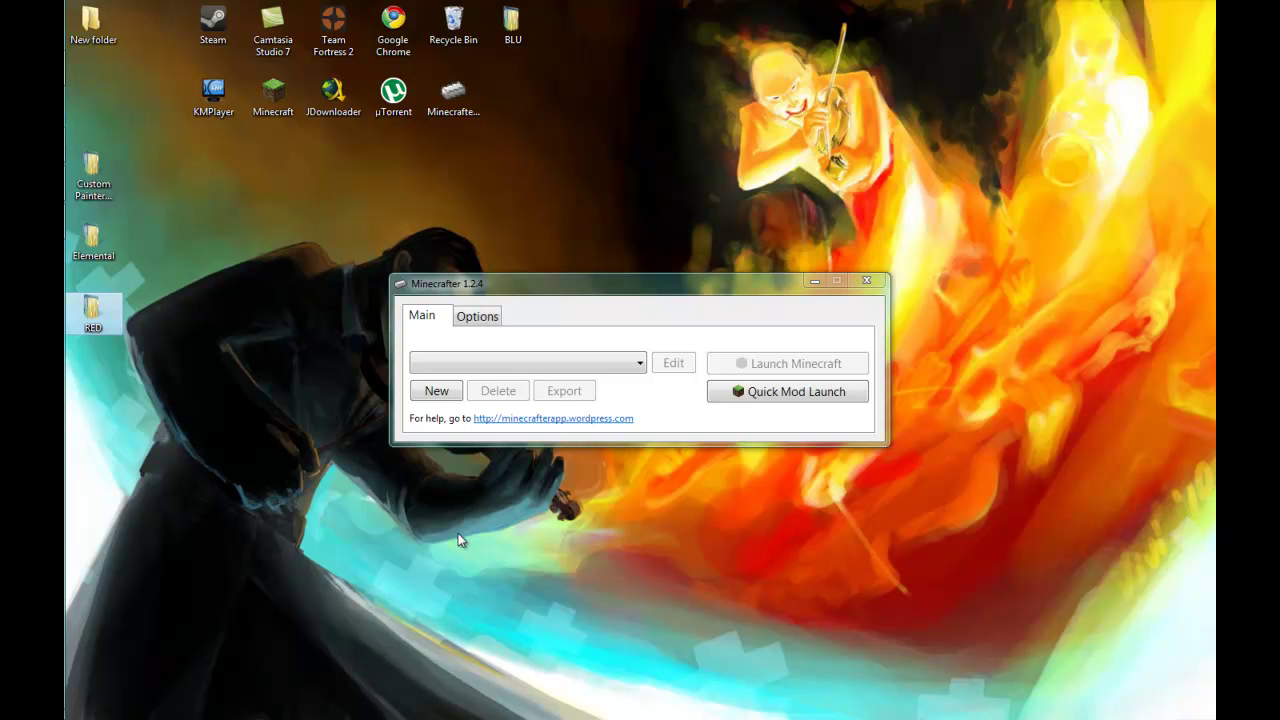
# Create a new mod package named Mix.
pyautogui.click(437, 391)
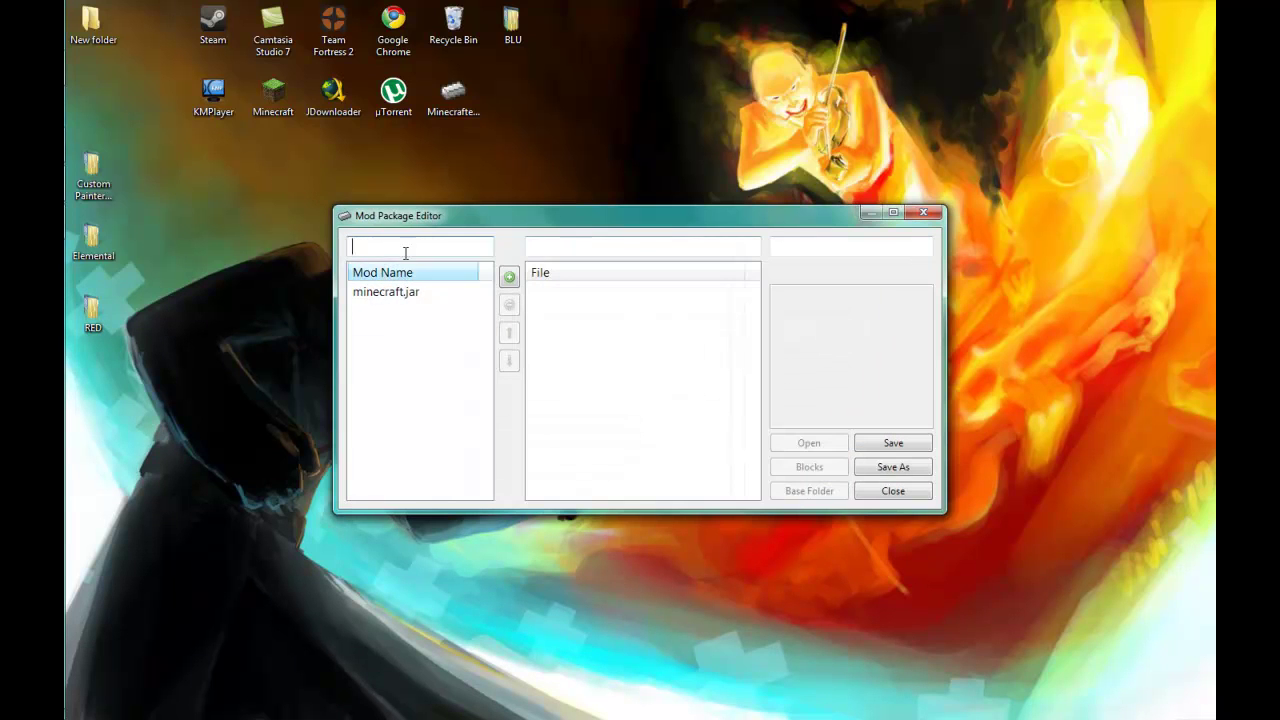
pyautogui.write('M')
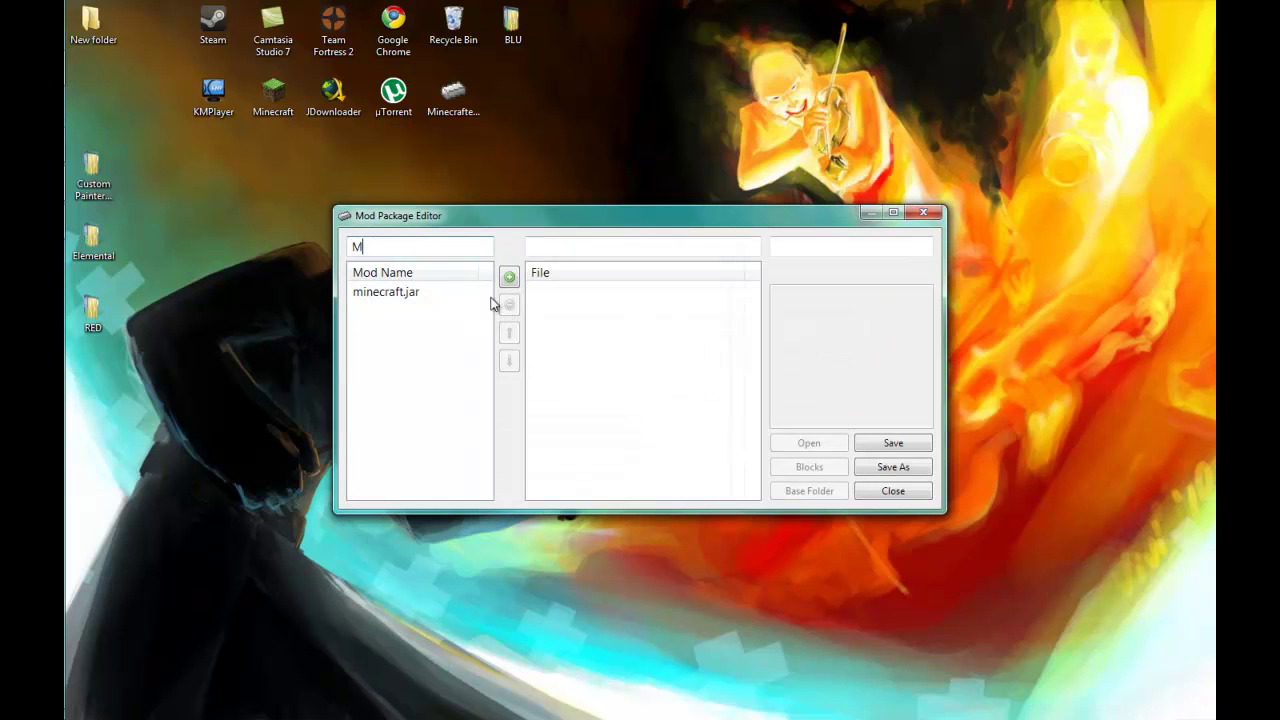
pyautogui.write('ix')
# Add the Custom Painterly Pack, RED and Elemental ZIP archives from the desktop to the package, in that order.
pyautogui.click(511, 276)
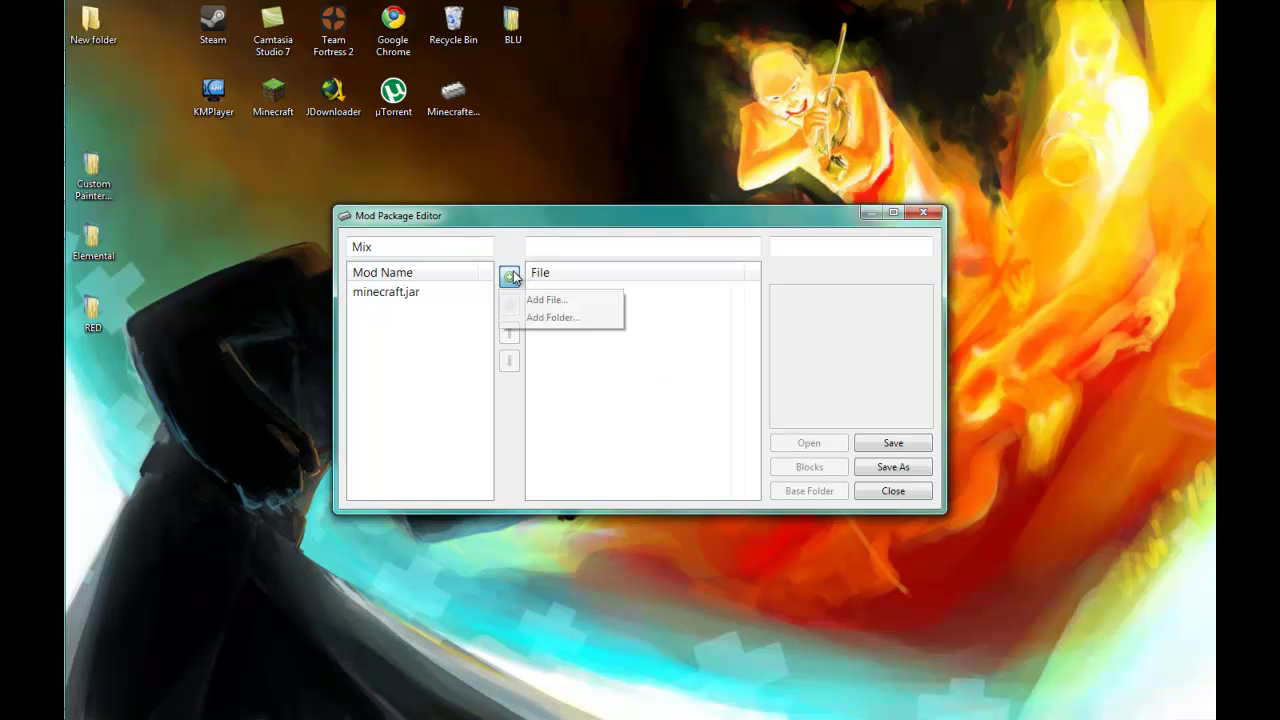
pyautogui.click(527, 309)
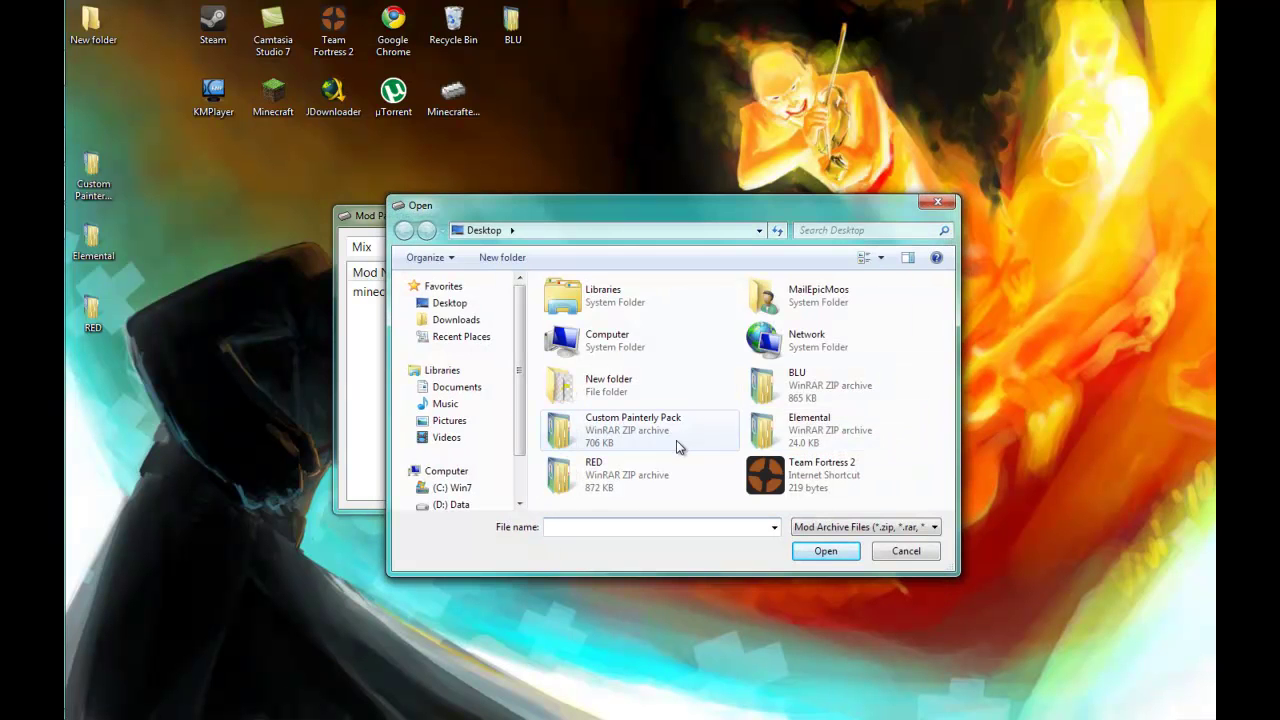
pyautogui.doubleClick(676, 440)
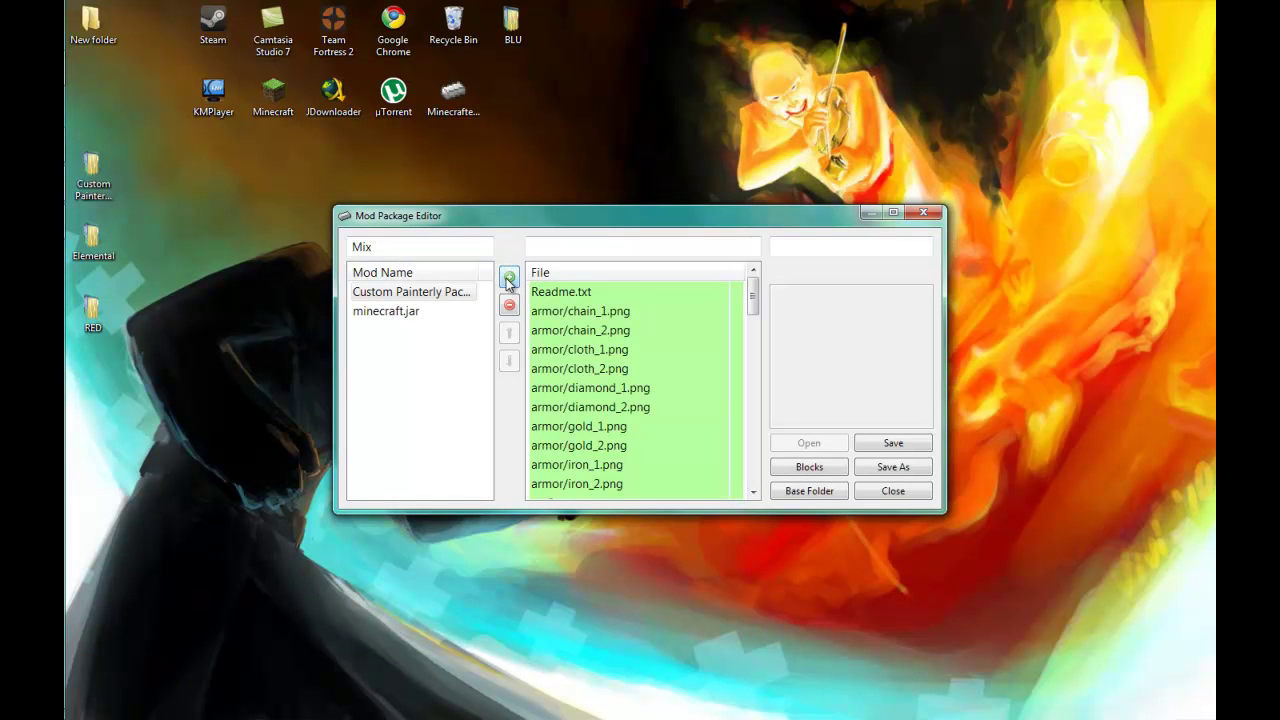
pyautogui.click(509, 276)
pyautogui.click(530, 298)
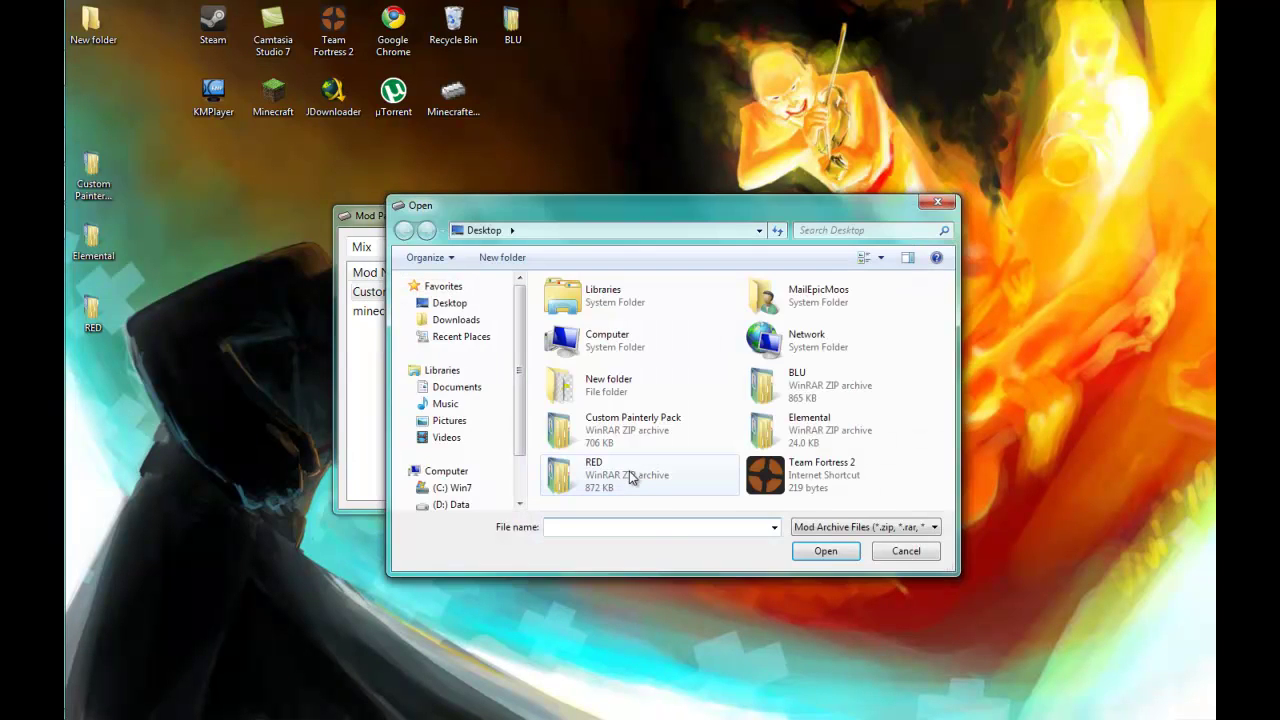
pyautogui.doubleClick(630, 480)
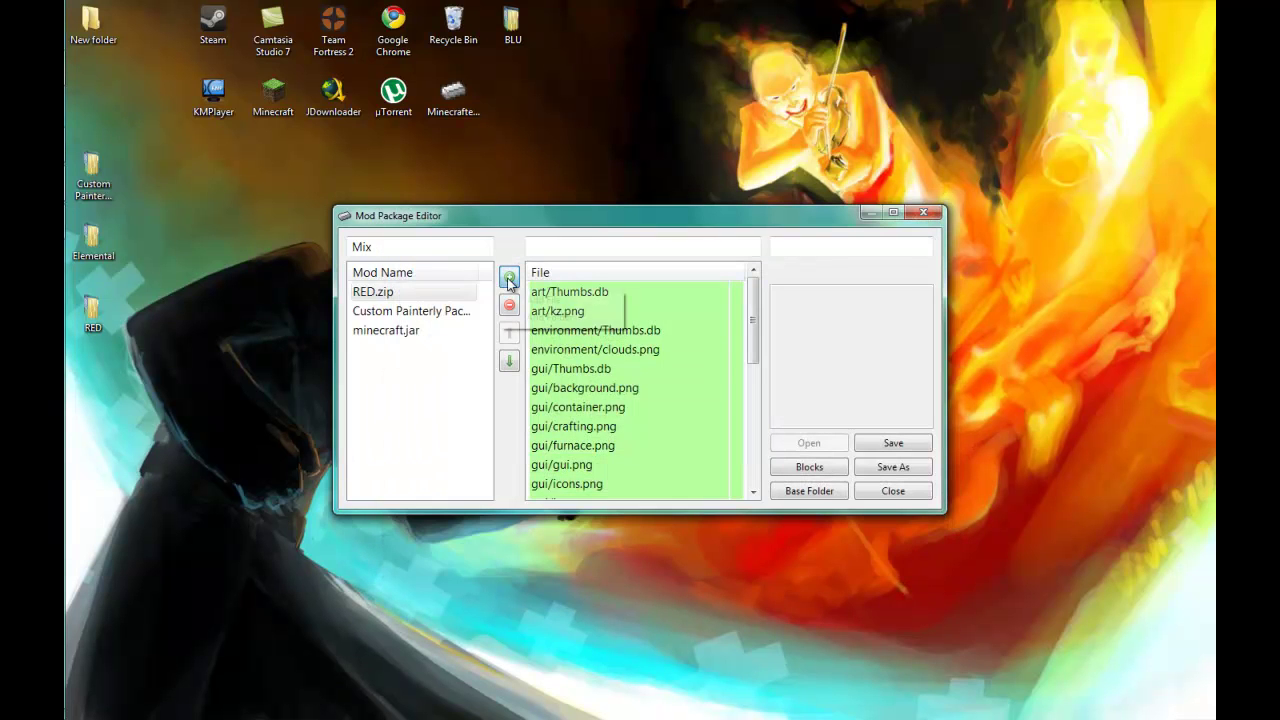
pyautogui.click(509, 276)
pyautogui.click(548, 299)
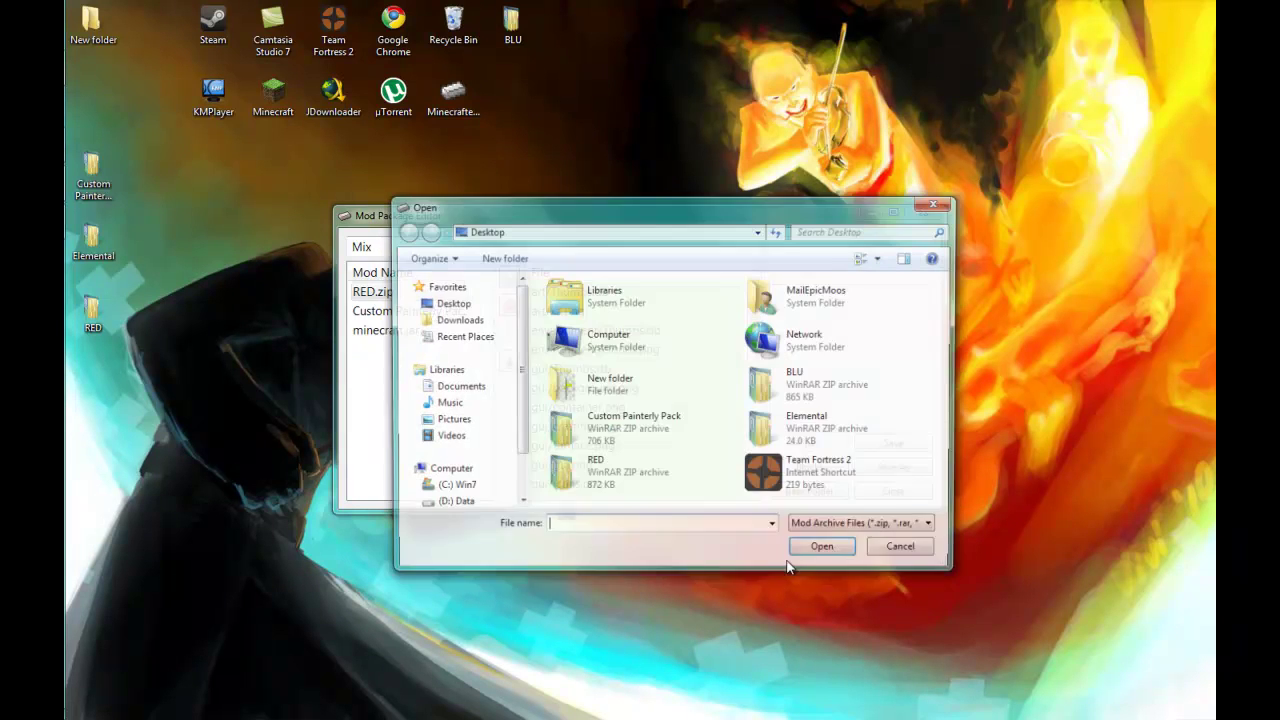
pyautogui.doubleClick(790, 421)
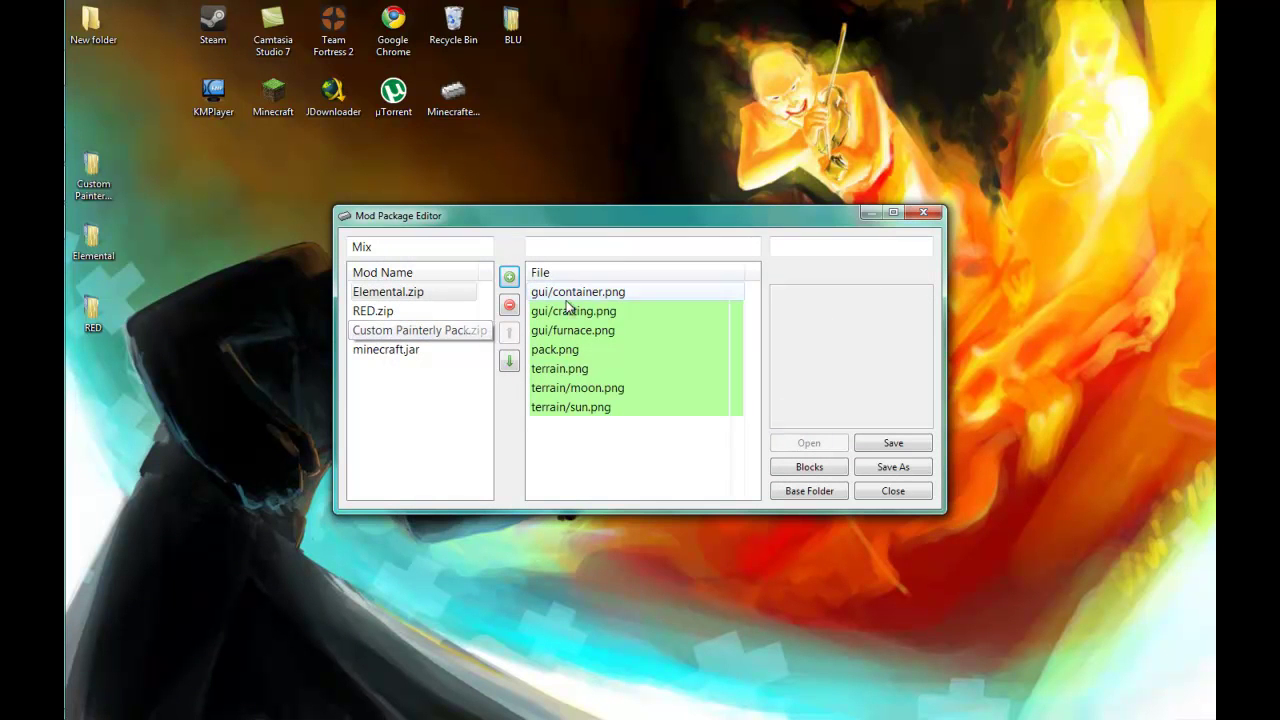
# Move RED.zip one place down in the mod list, below the Custom Painterly Pack.
pyautogui.click(385, 423)
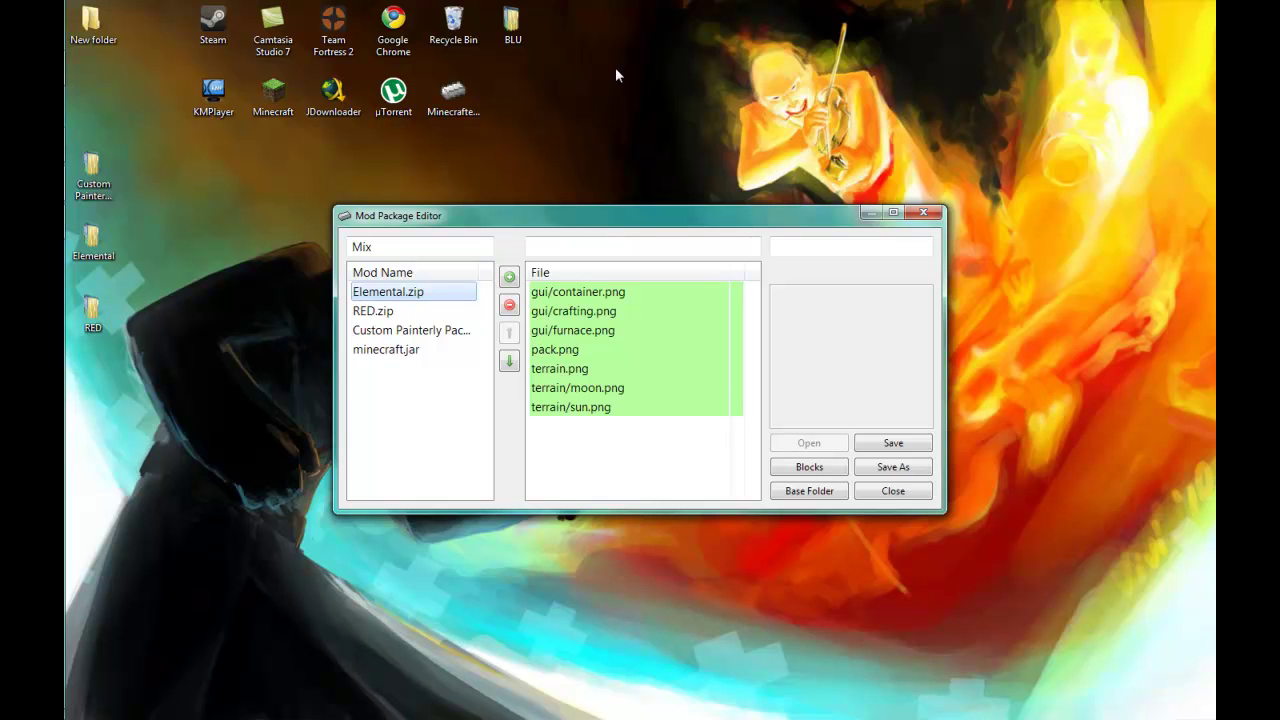
pyautogui.click(415, 314)
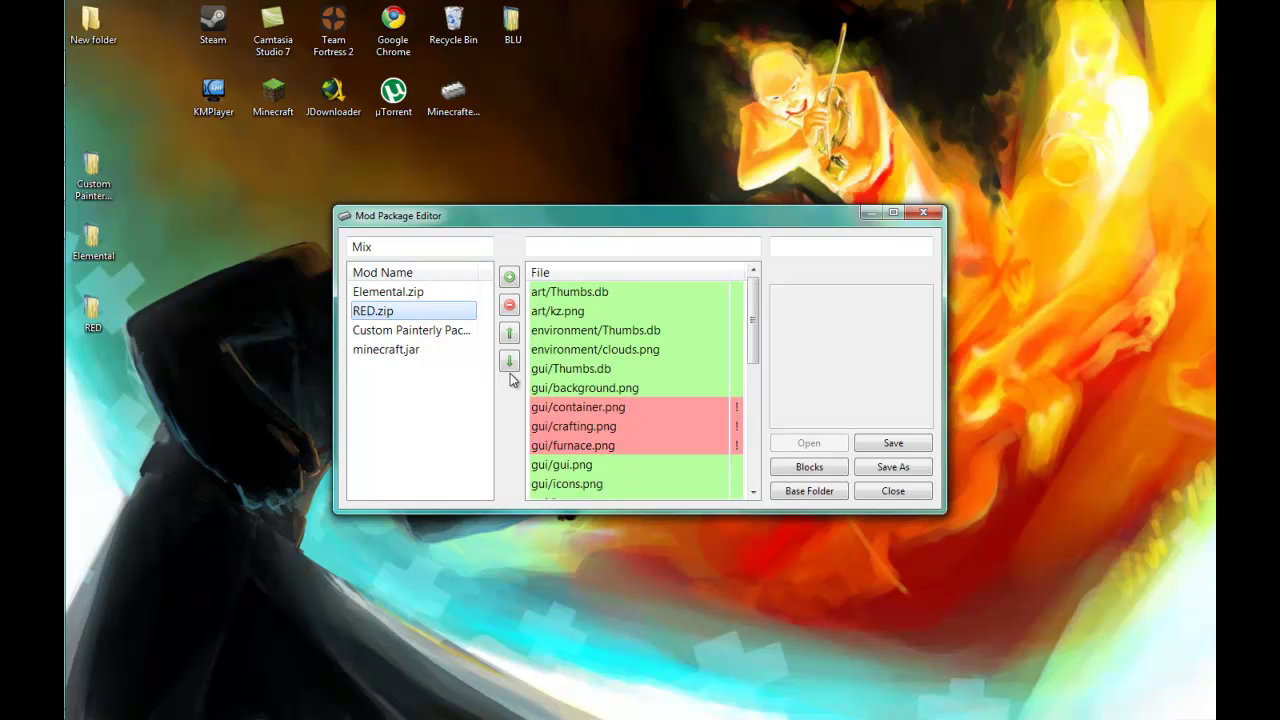
pyautogui.click(509, 362)
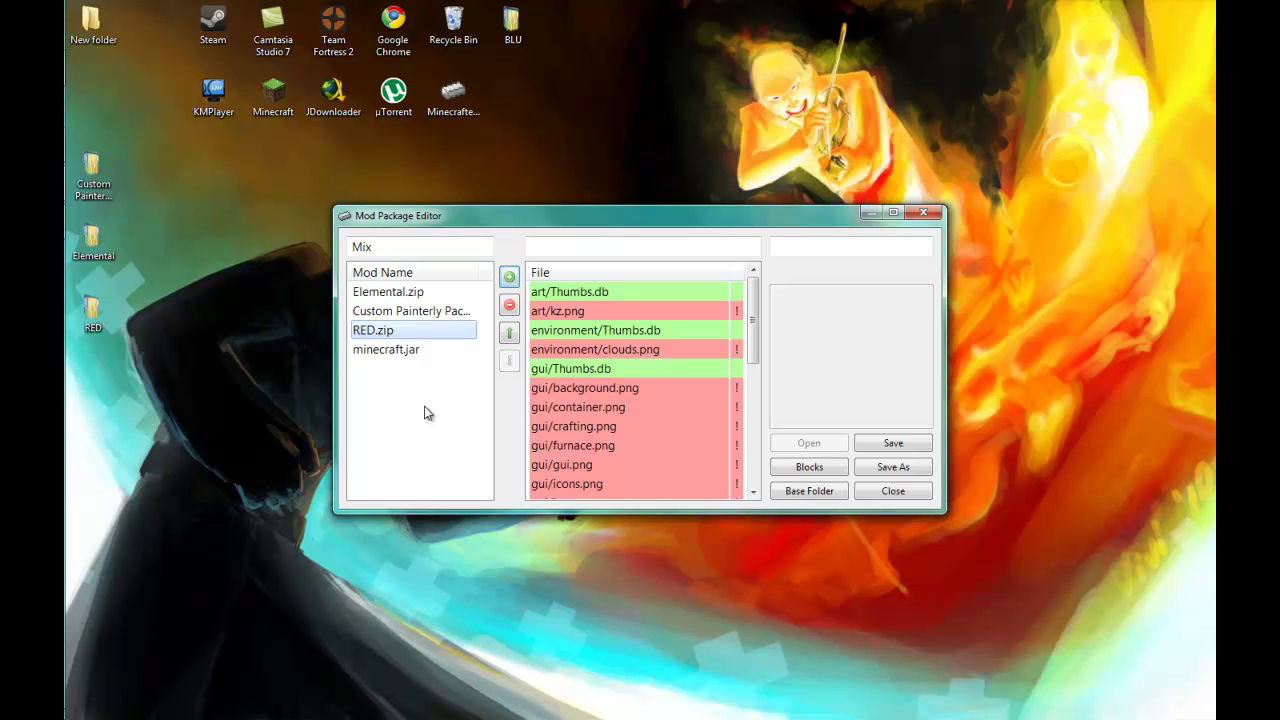
# Examine the blocks in Elemental.zip's terrain.png and preview the final image, leaving the block selection unsaved.
pyautogui.click(410, 312)
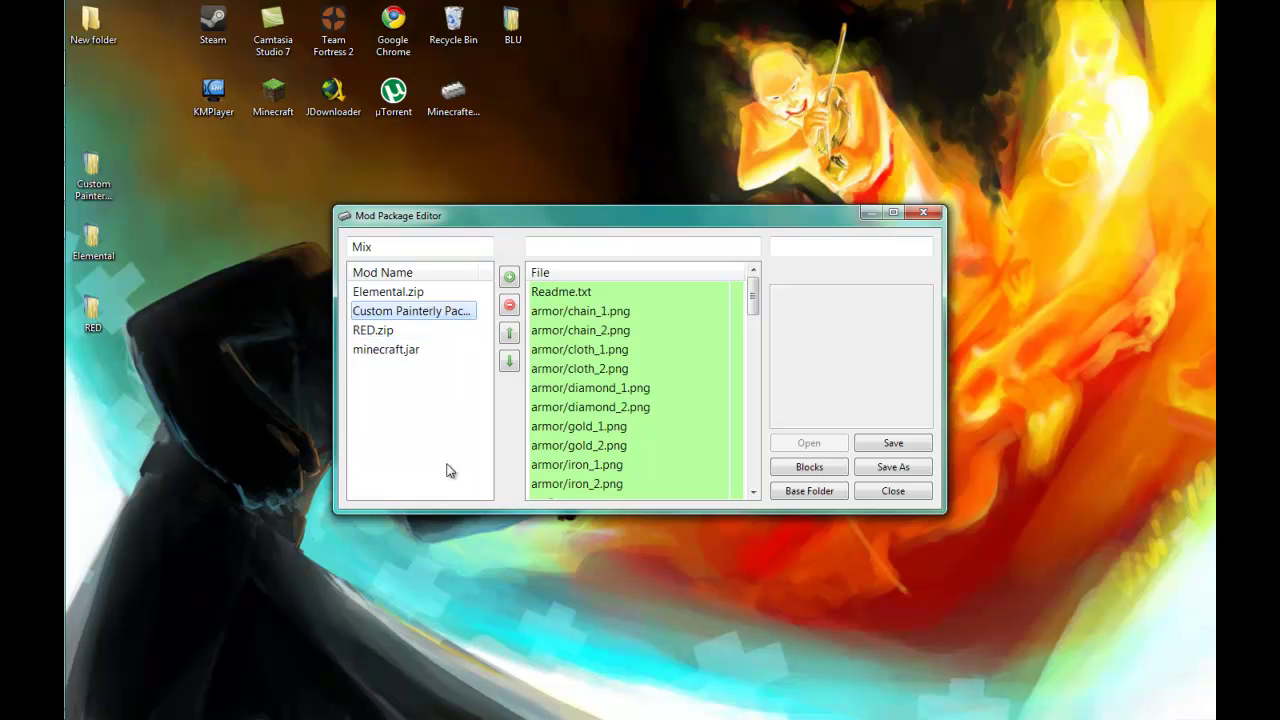
pyautogui.click(418, 295)
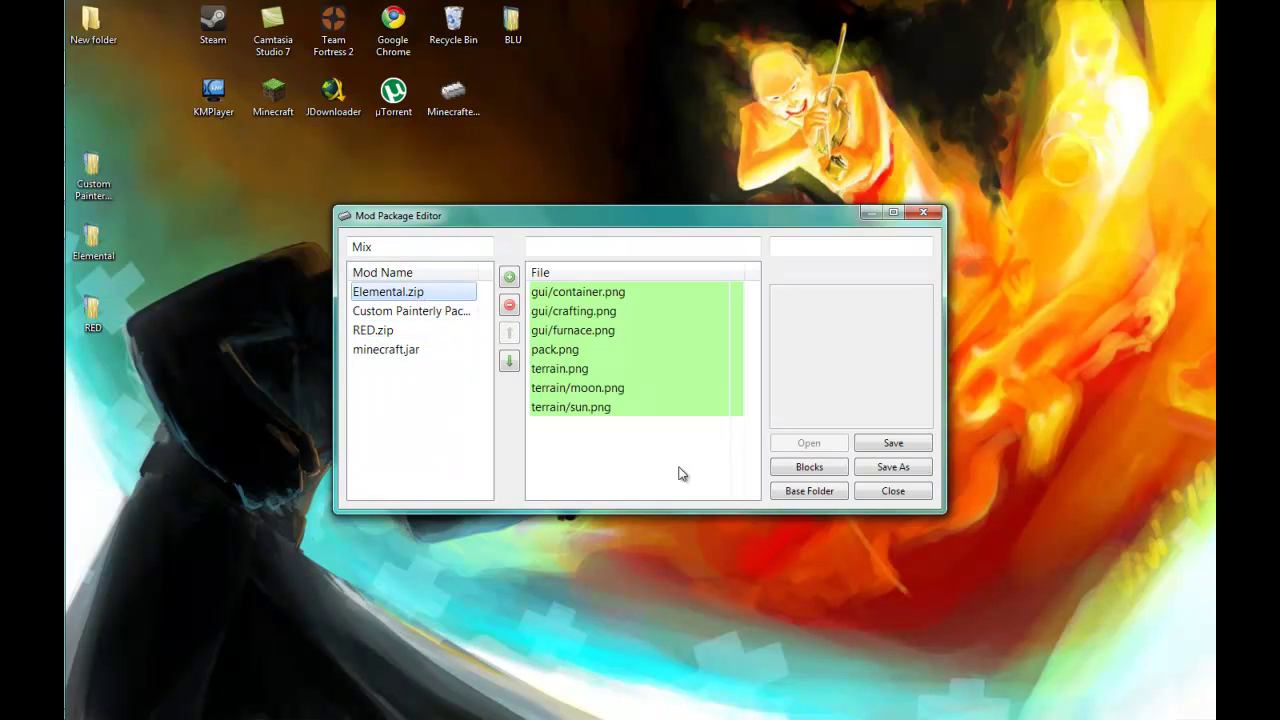
pyautogui.click(817, 472)
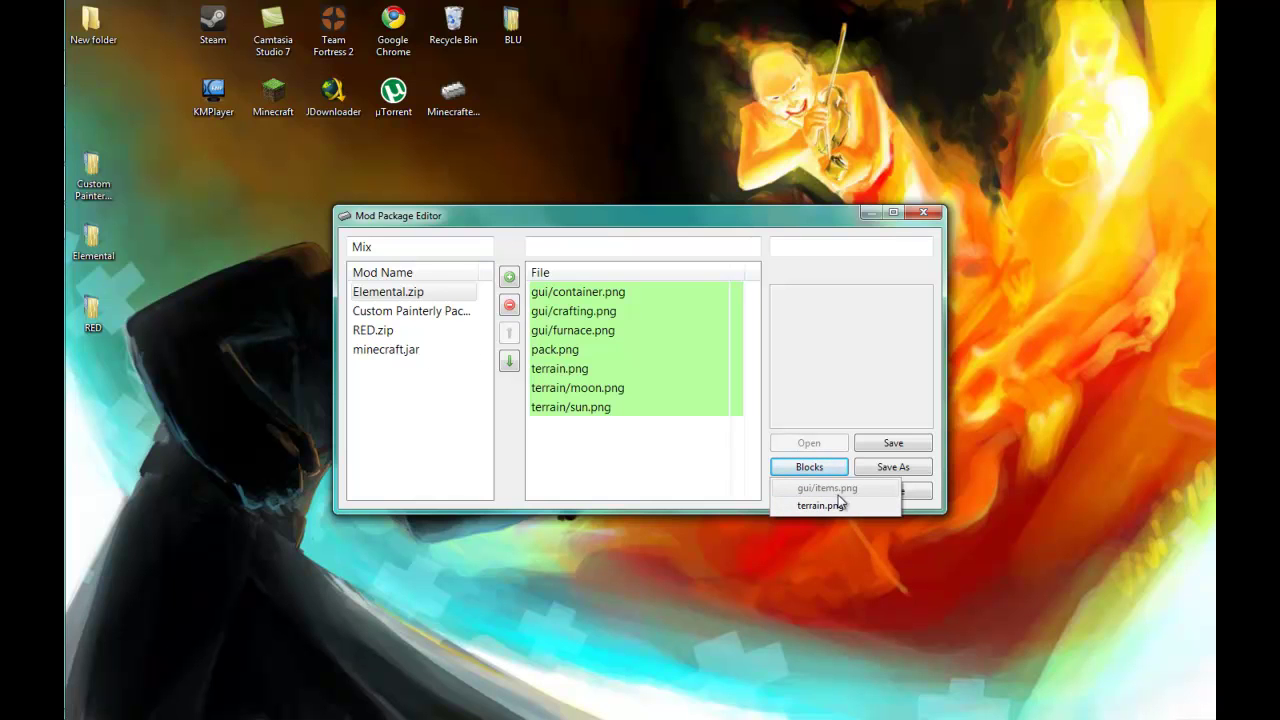
pyautogui.click(836, 508)
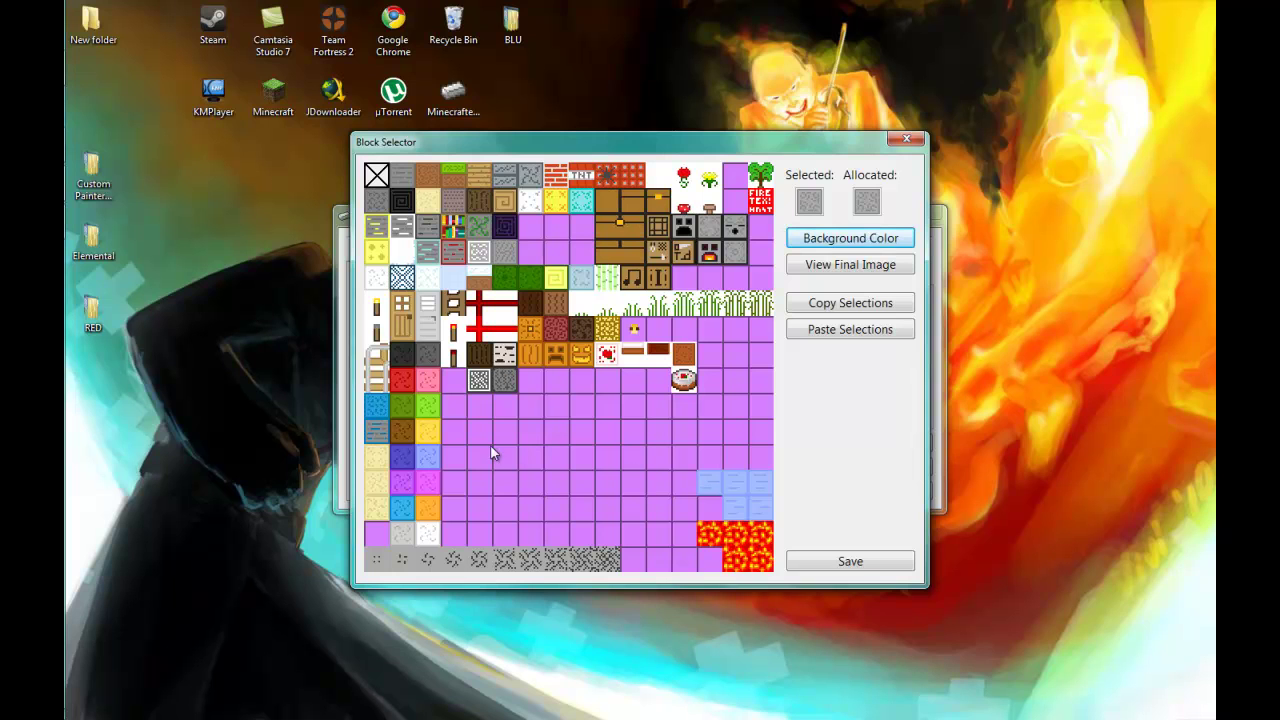
pyautogui.click(848, 265)
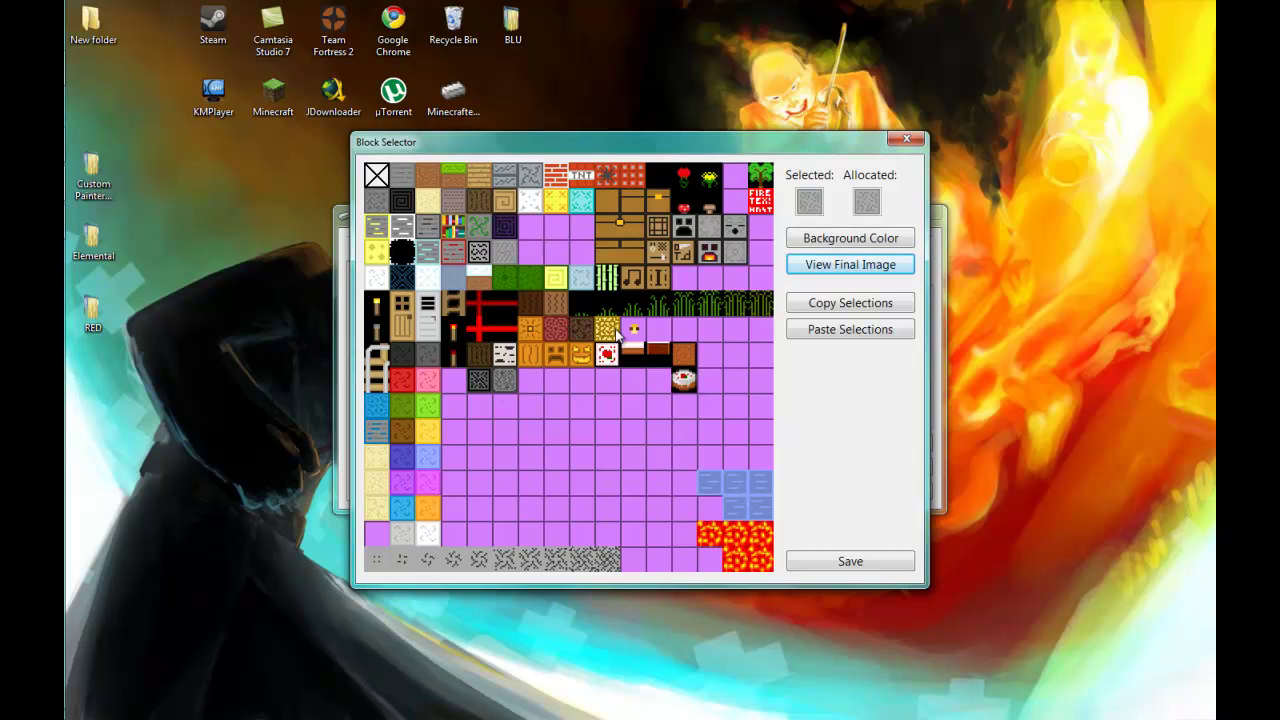
pyautogui.click(905, 142)
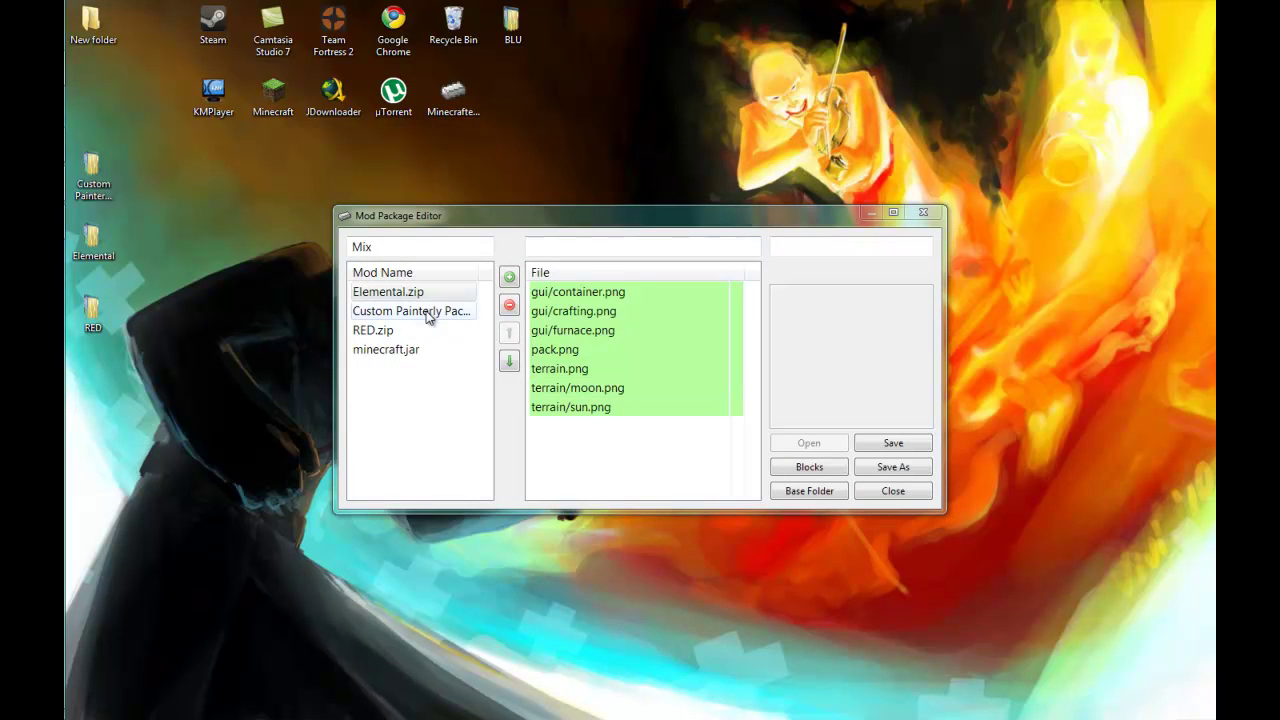
# Examine the items in the Custom Painterly Pack's gui/items.png and preview the final image, leaving the selection unsaved.
pyautogui.click(424, 314)
pyautogui.click(790, 468)
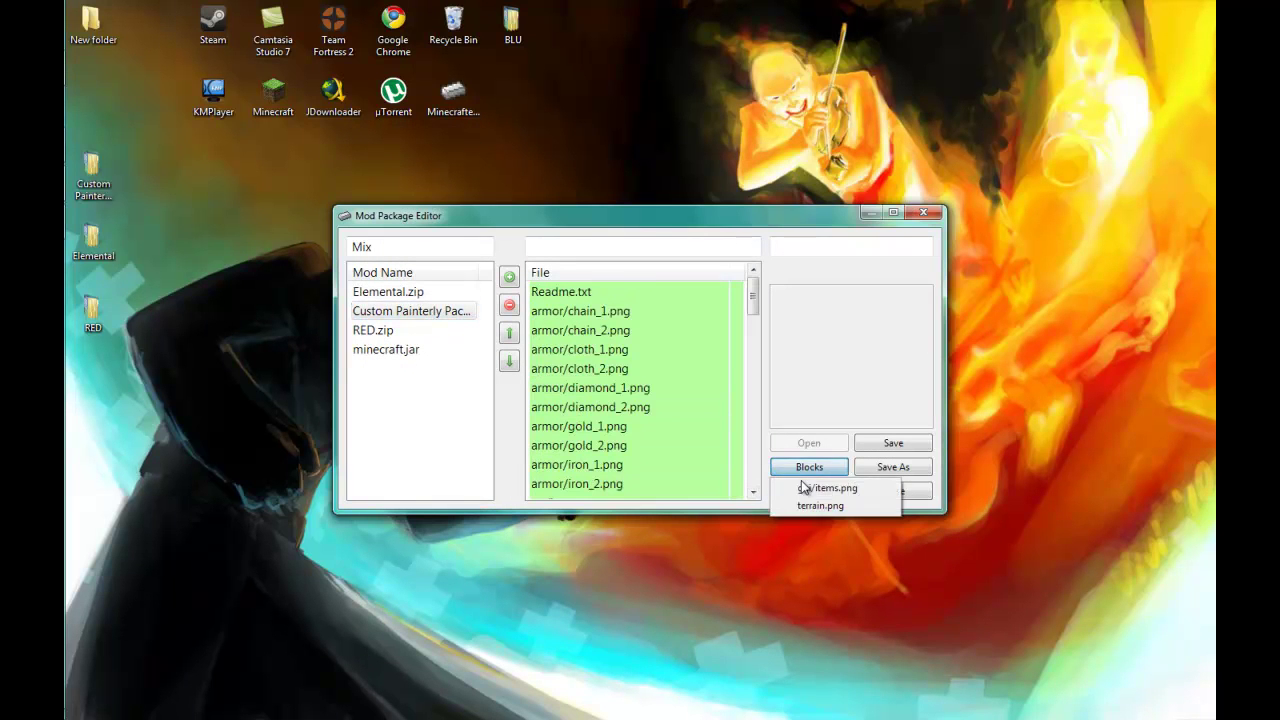
pyautogui.click(811, 488)
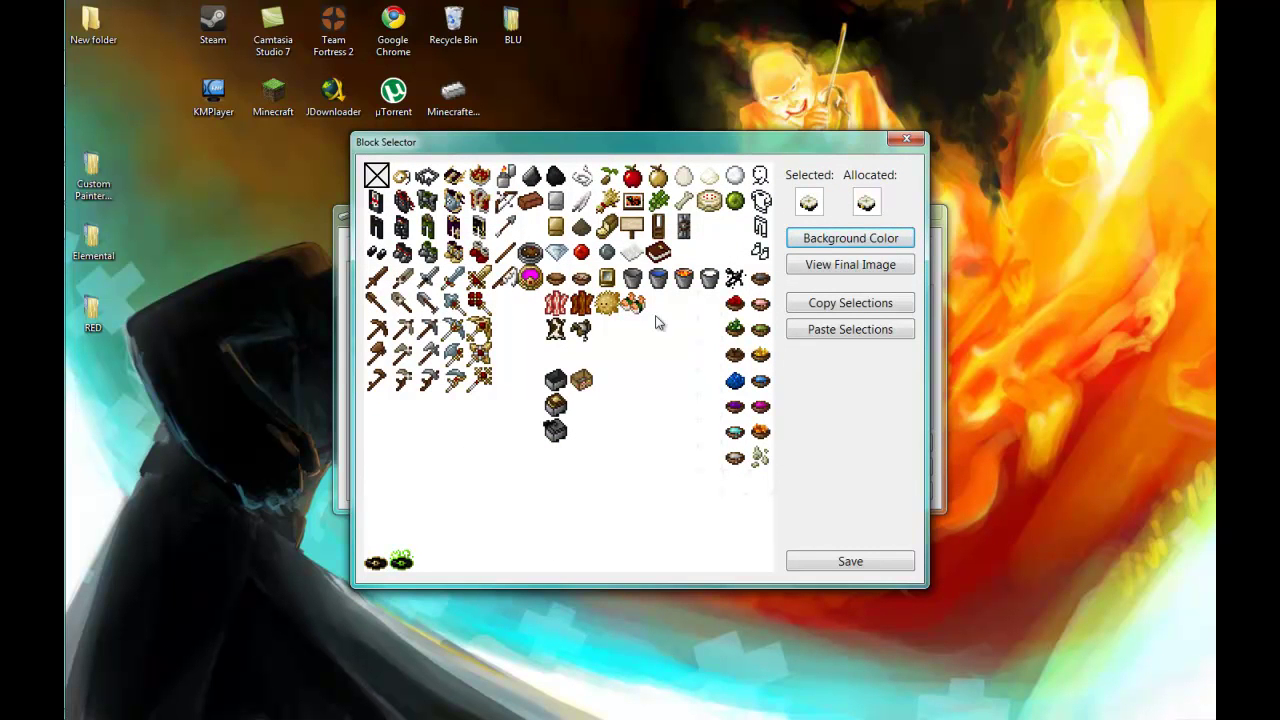
pyautogui.click(826, 264)
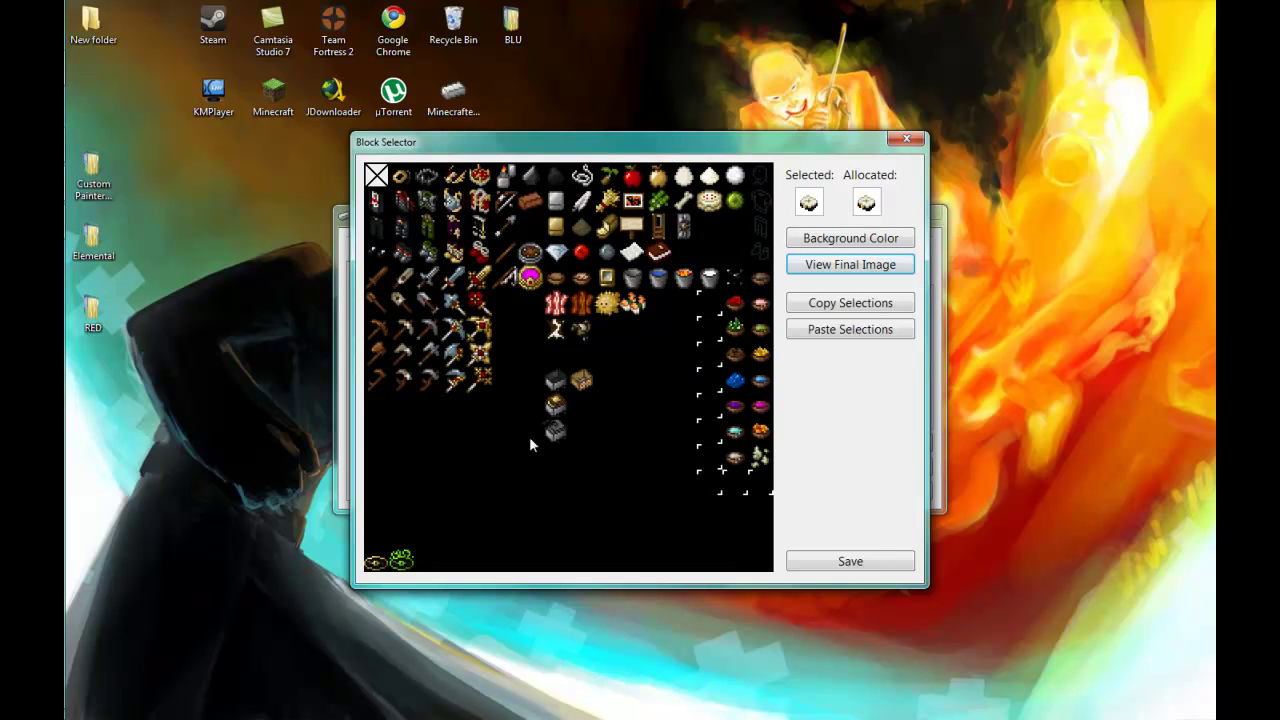
pyautogui.click(451, 460)
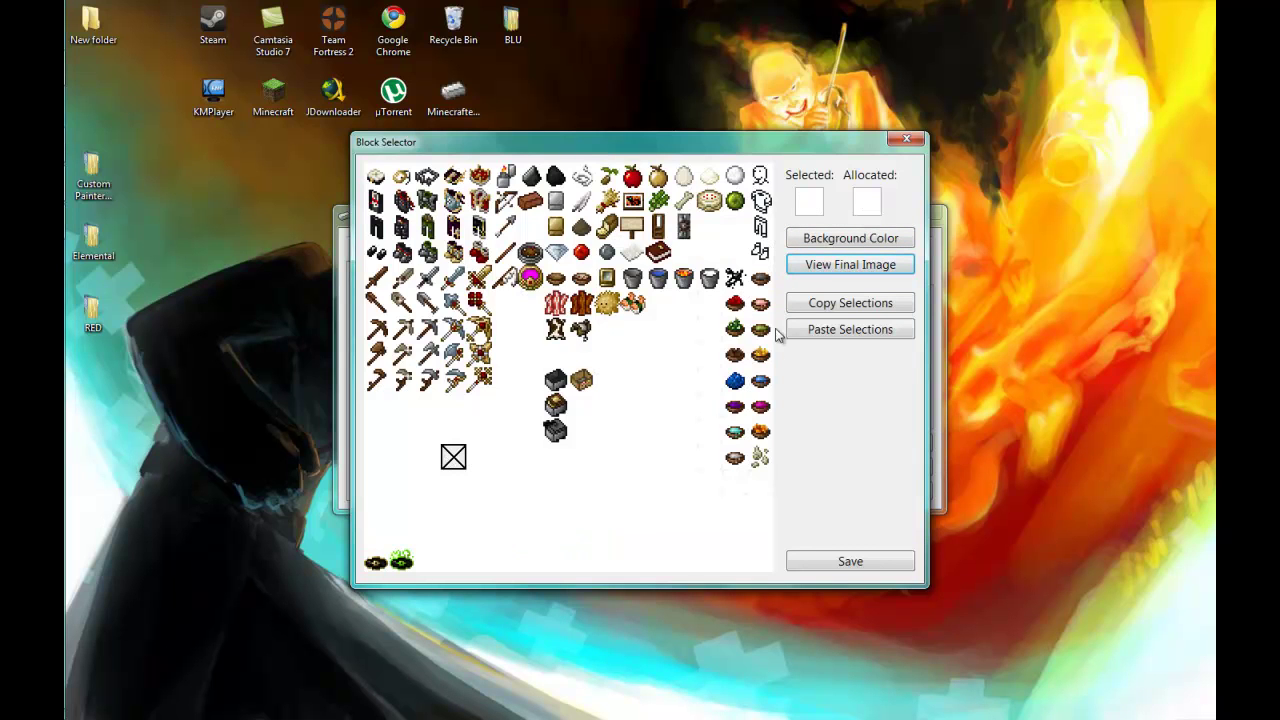
pyautogui.click(907, 140)
# Open RED.zip's gui/items.png for block selection and select its gold axe, pickaxe, shovel and sword.
pyautogui.click(390, 336)
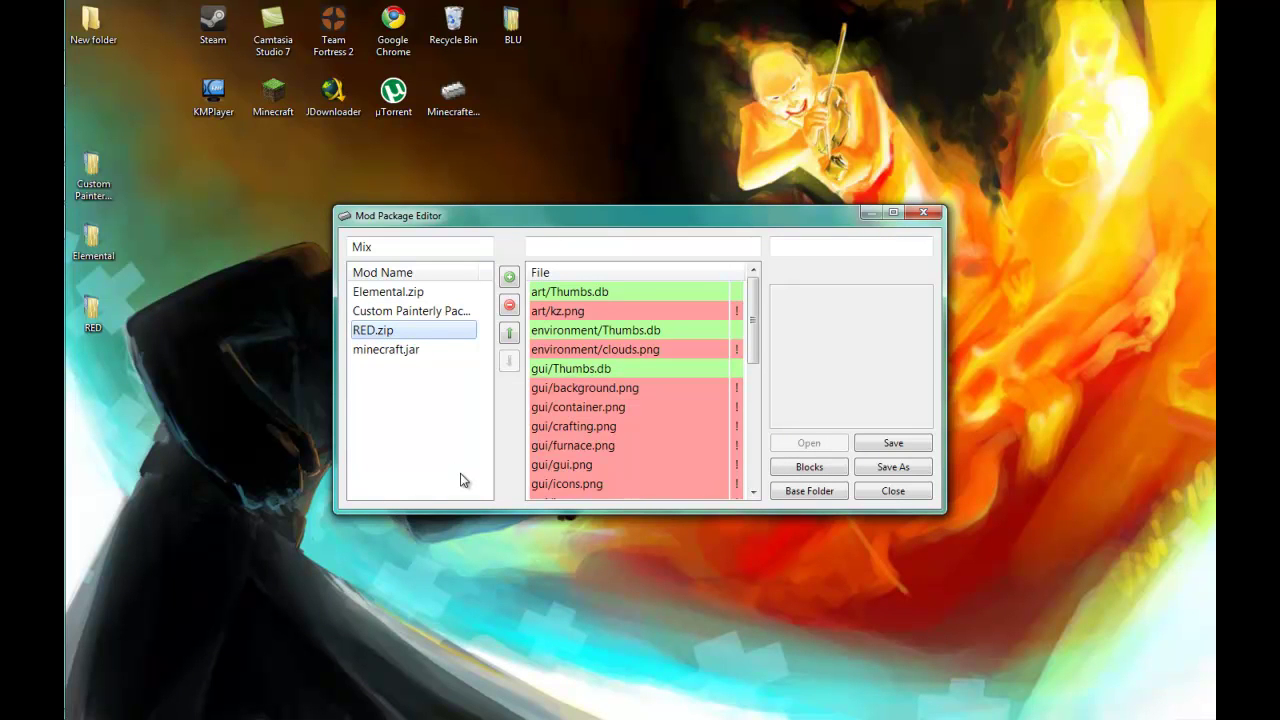
pyautogui.click(827, 470)
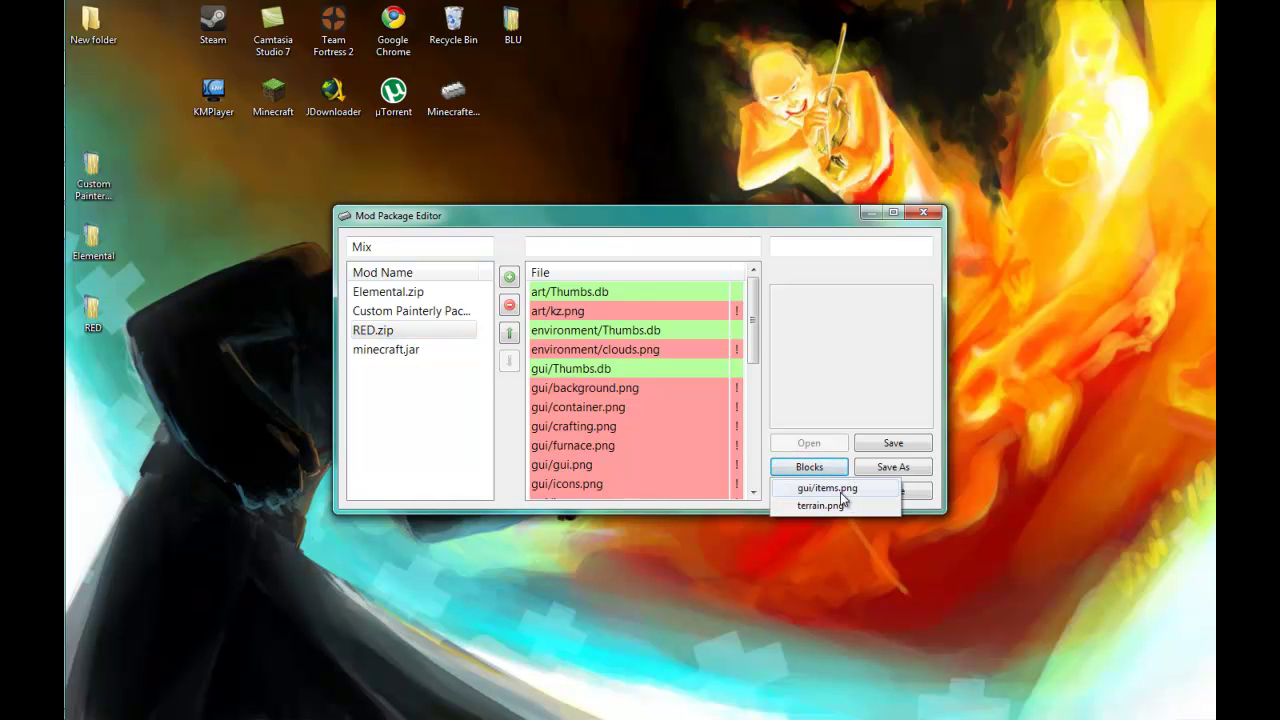
pyautogui.click(840, 490)
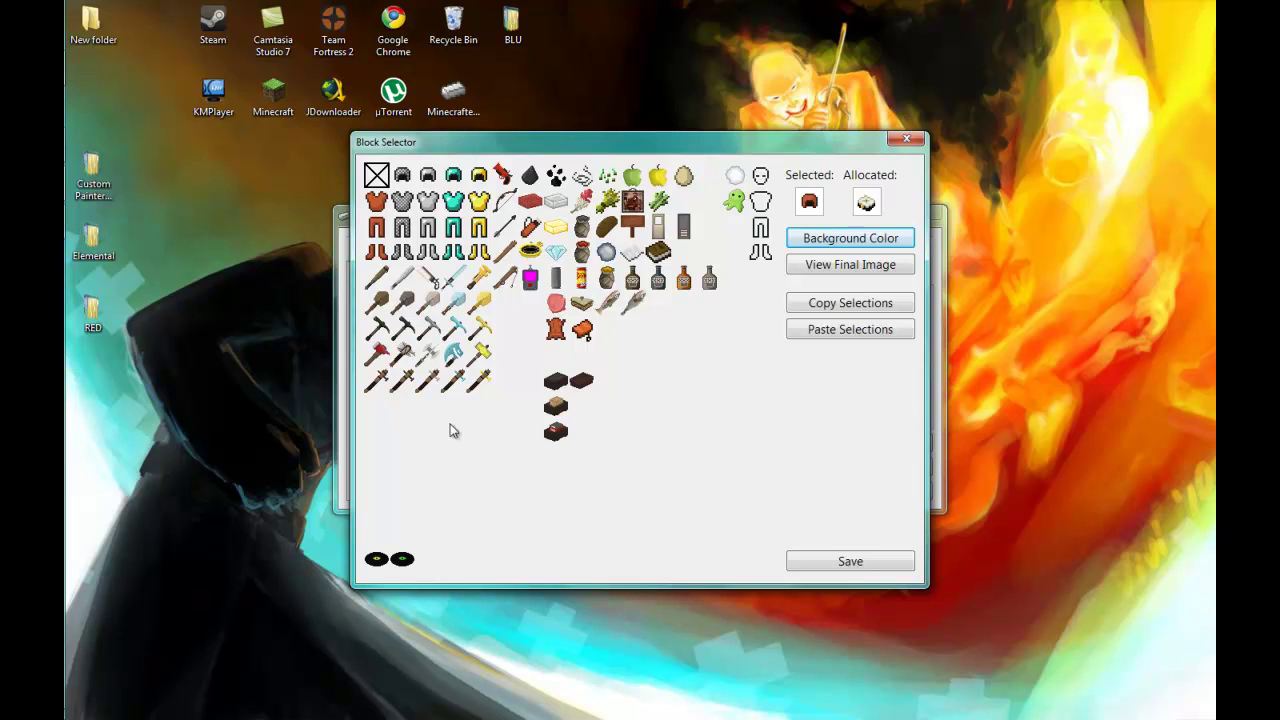
pyautogui.click(480, 352)
pyautogui.click(479, 326)
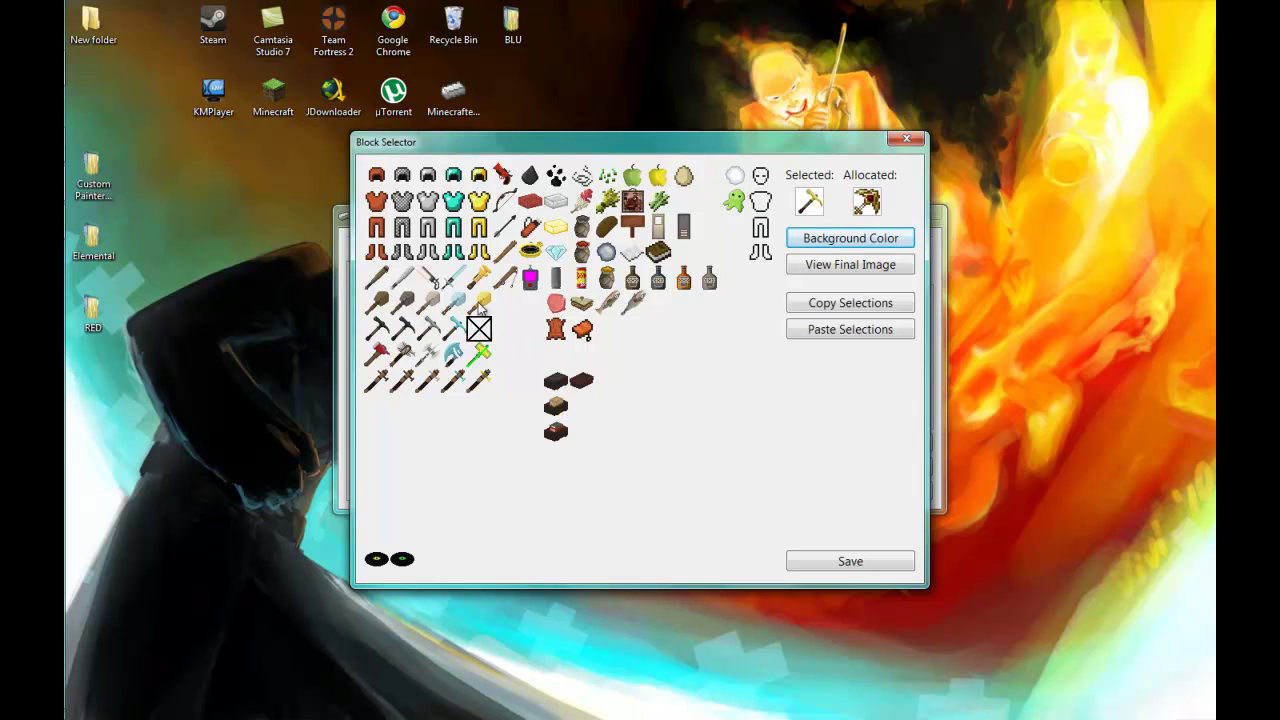
pyautogui.click(478, 301)
pyautogui.click(479, 277)
# Select RED's diamond and iron swords, shovels, pickaxes and axes for the mix.
pyautogui.click(453, 277)
pyautogui.click(453, 301)
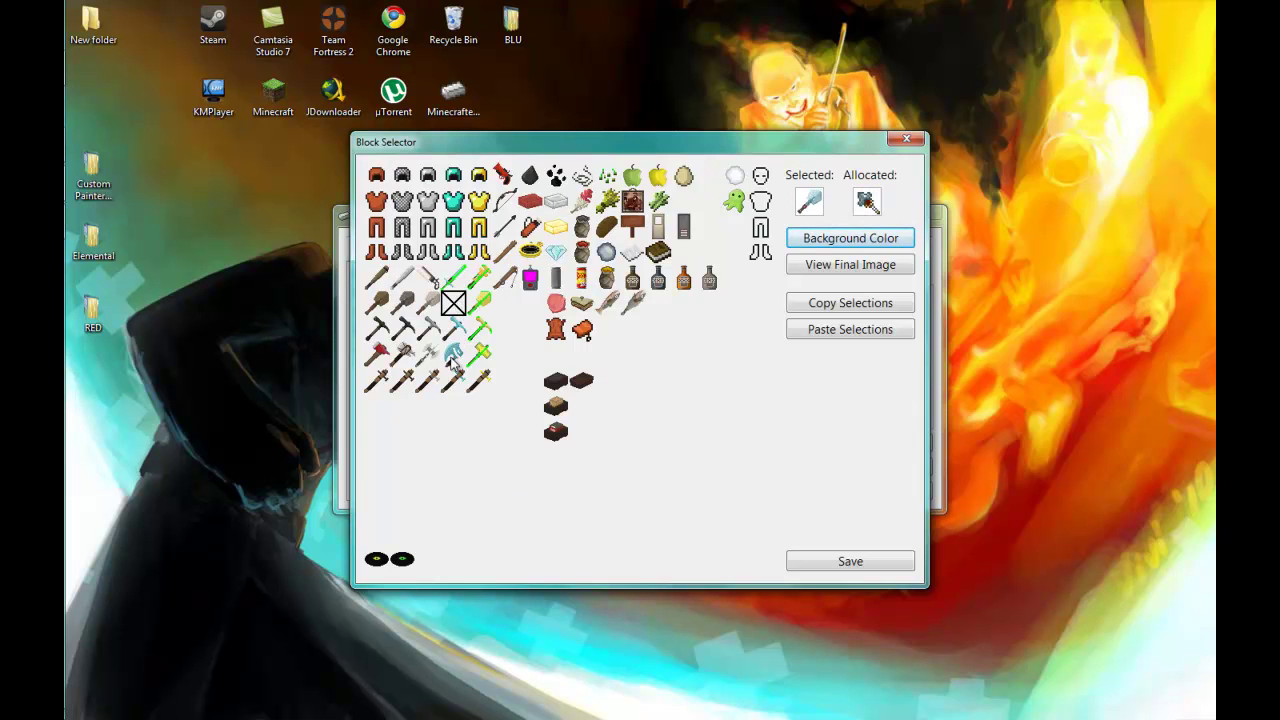
pyautogui.click(453, 327)
pyautogui.click(453, 352)
pyautogui.click(428, 352)
pyautogui.click(428, 327)
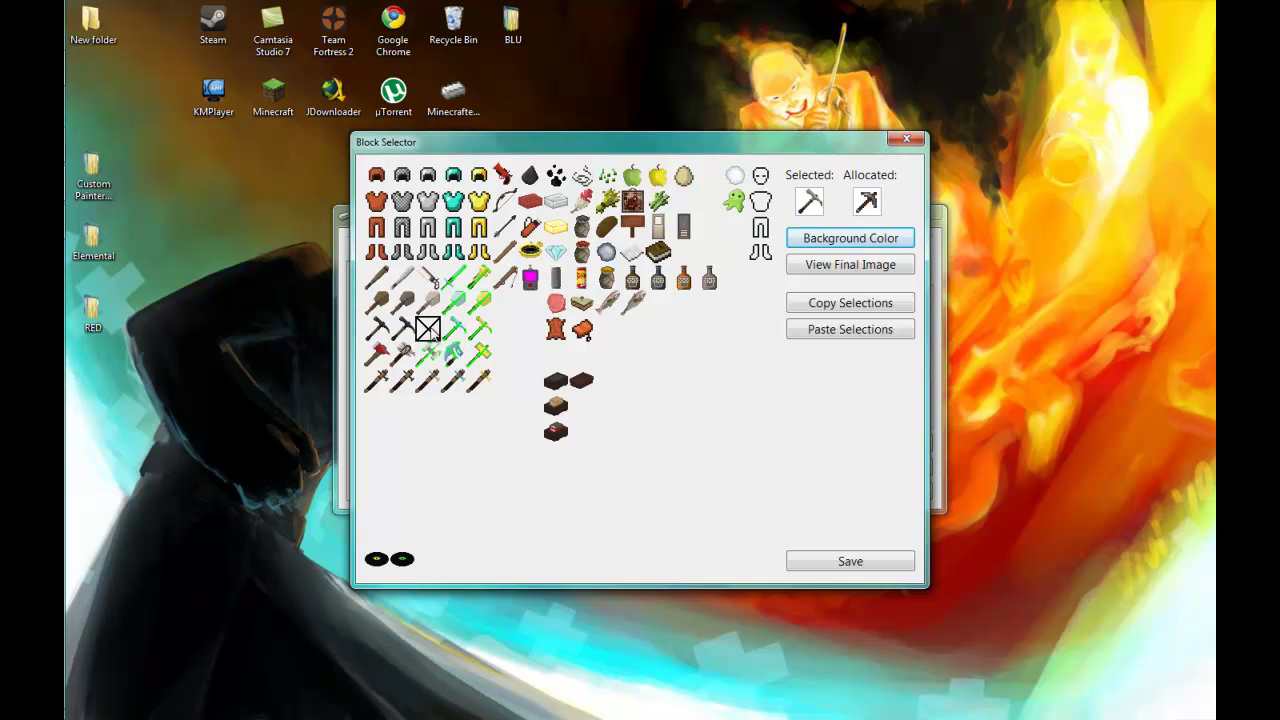
pyautogui.click(430, 300)
pyautogui.click(424, 278)
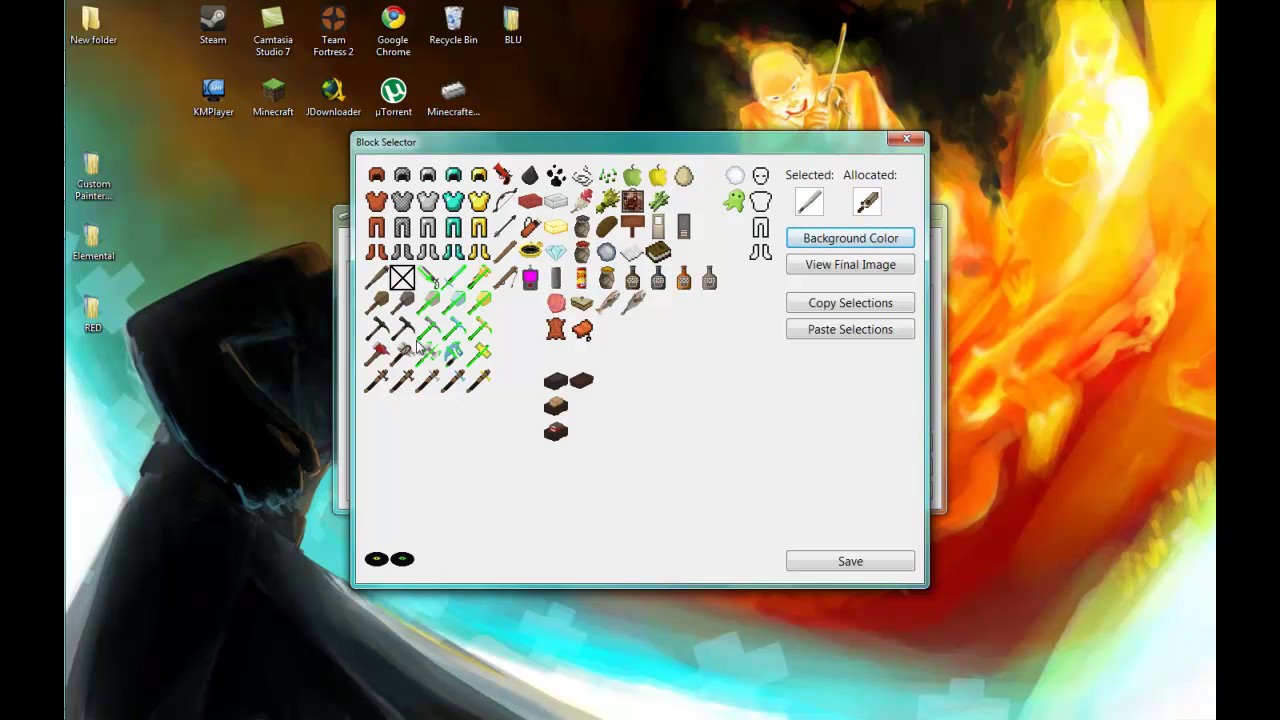
# Select RED's stone shovel, pickaxe and axe, plus its wooden axe, pickaxe, shovel and sword.
pyautogui.click(404, 303)
pyautogui.click(405, 331)
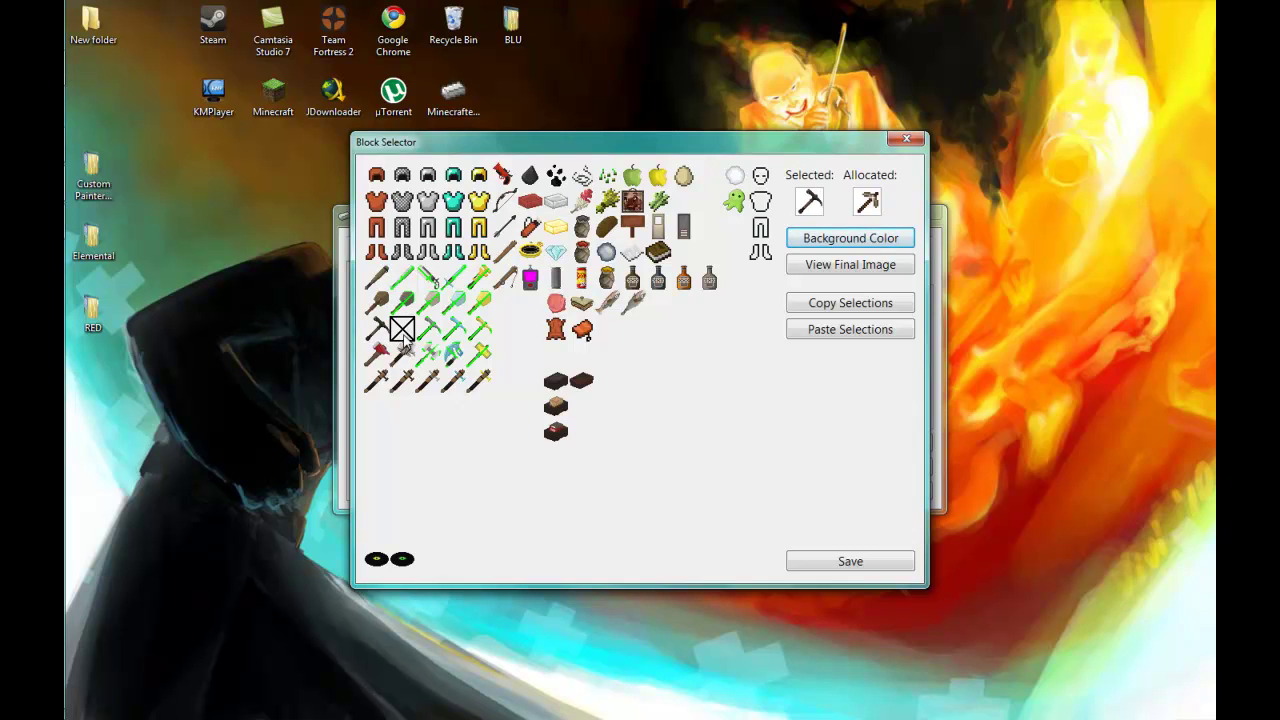
pyautogui.click(405, 354)
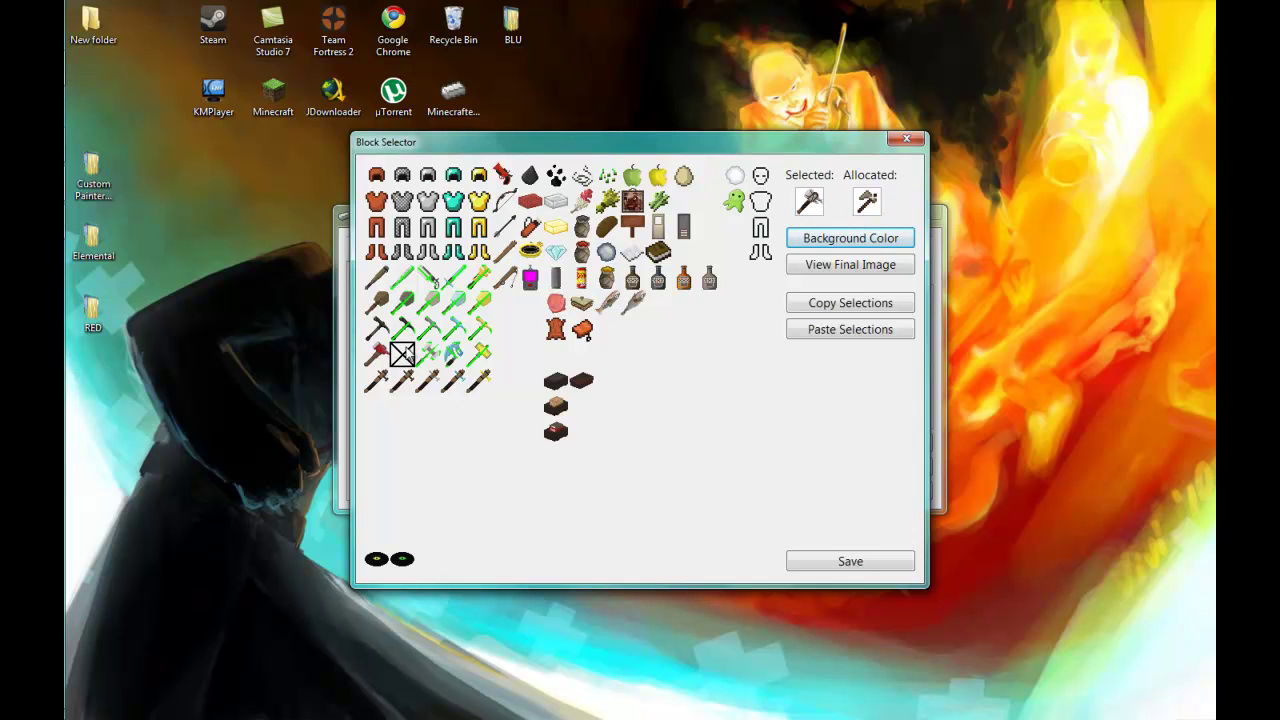
pyautogui.click(380, 354)
pyautogui.click(382, 332)
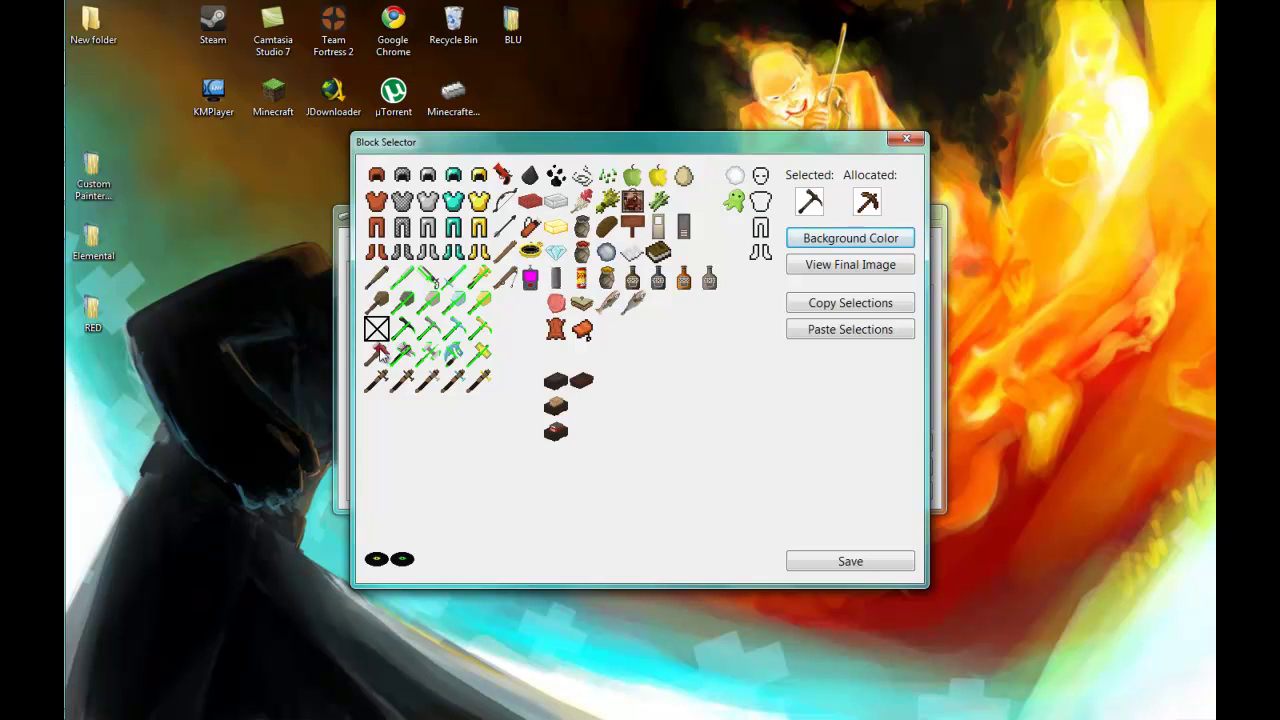
pyautogui.click(379, 305)
pyautogui.click(378, 282)
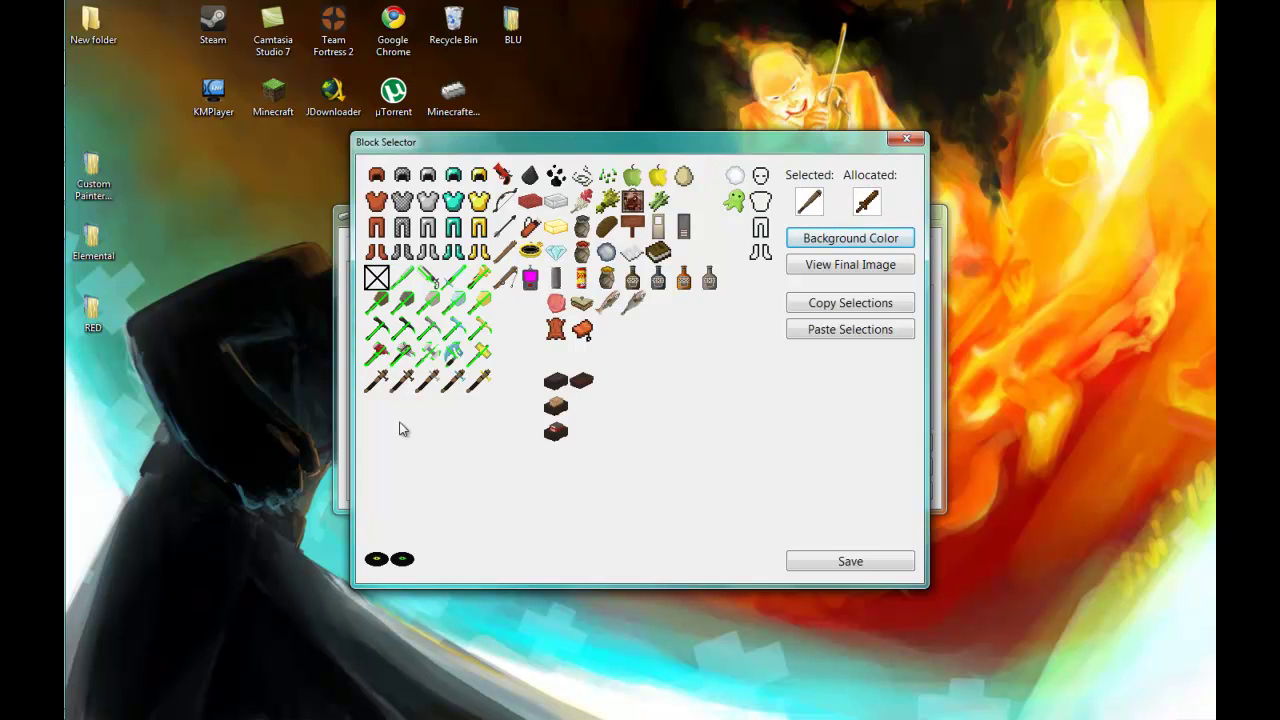
pyautogui.click(436, 508)
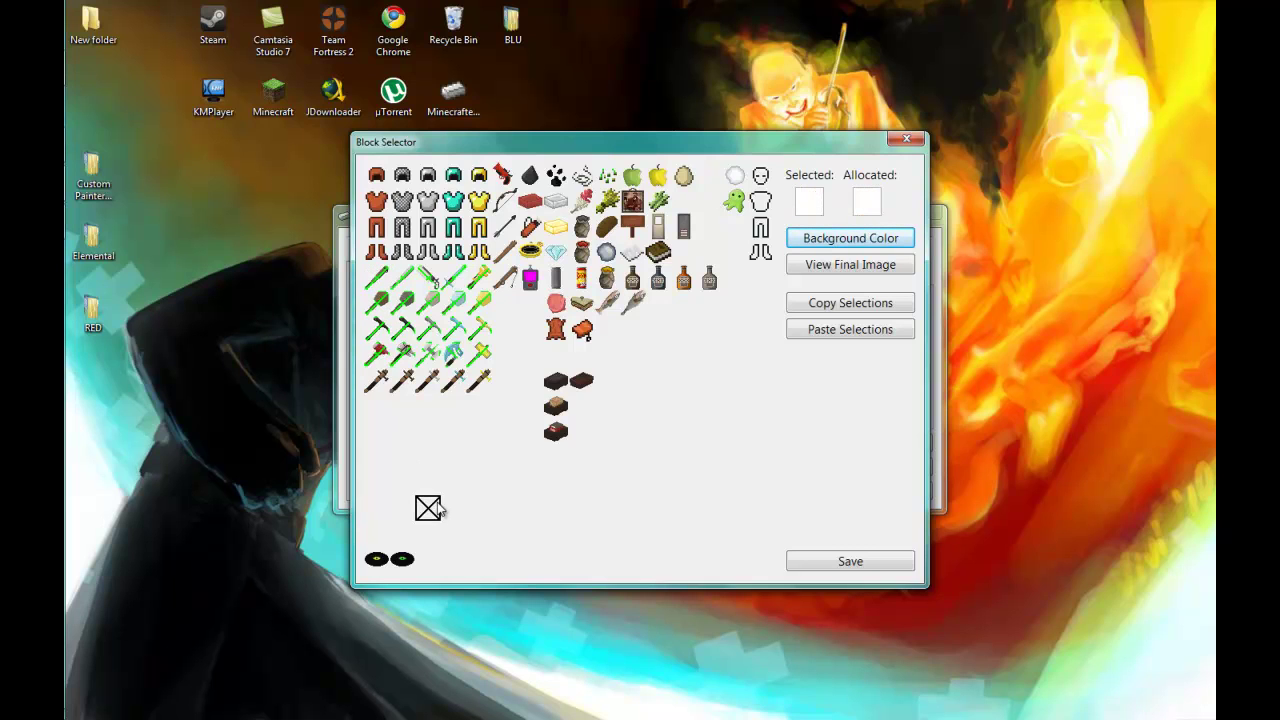
# Compare RED's gold and diamond shovels with the textures currently allocated to those items.
pyautogui.click(488, 307)
pyautogui.click(508, 404)
pyautogui.click(459, 302)
pyautogui.click(482, 430)
pyautogui.click(454, 305)
pyautogui.click(481, 458)
pyautogui.click(463, 314)
pyautogui.click(483, 460)
# Select RED's flint and steel texture for the mix.
pyautogui.click(507, 180)
pyautogui.click(510, 405)
pyautogui.click(506, 182)
pyautogui.click(530, 354)
# Select RED's plain, chest and furnace minecart textures for the mix.
pyautogui.click(555, 405)
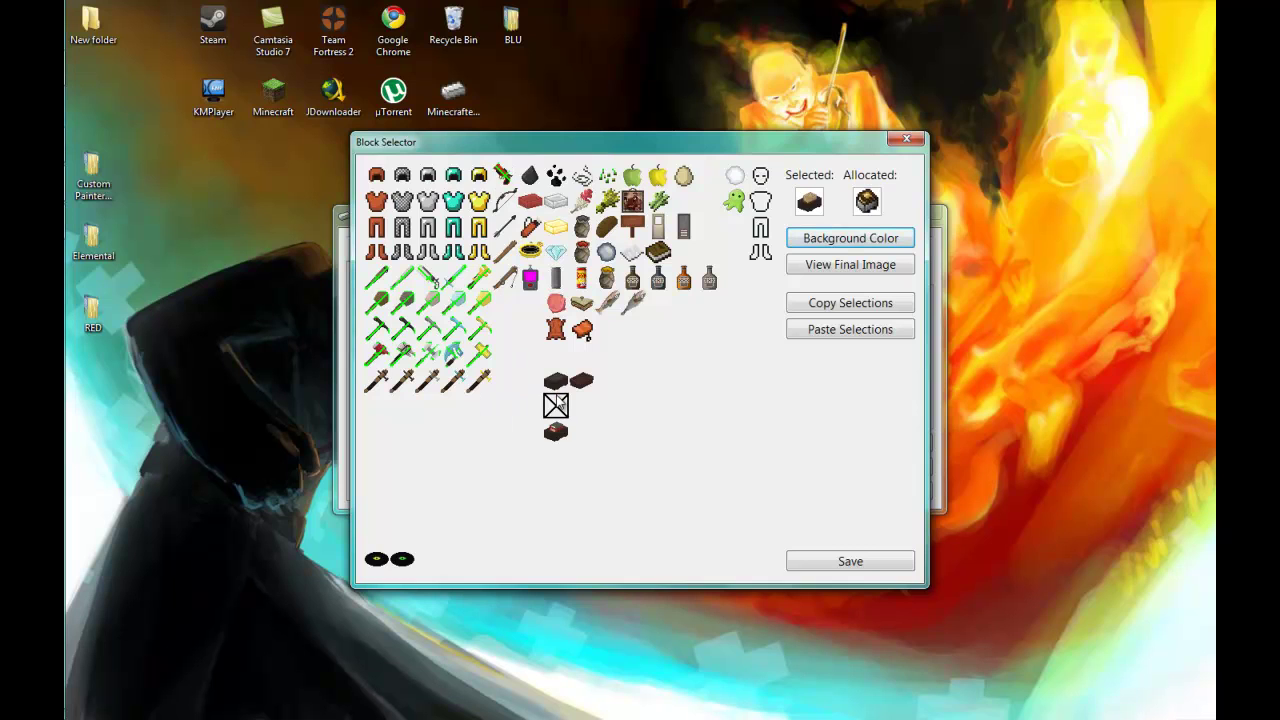
pyautogui.click(556, 380)
pyautogui.click(562, 407)
pyautogui.click(563, 430)
pyautogui.click(563, 382)
pyautogui.click(566, 405)
pyautogui.click(632, 430)
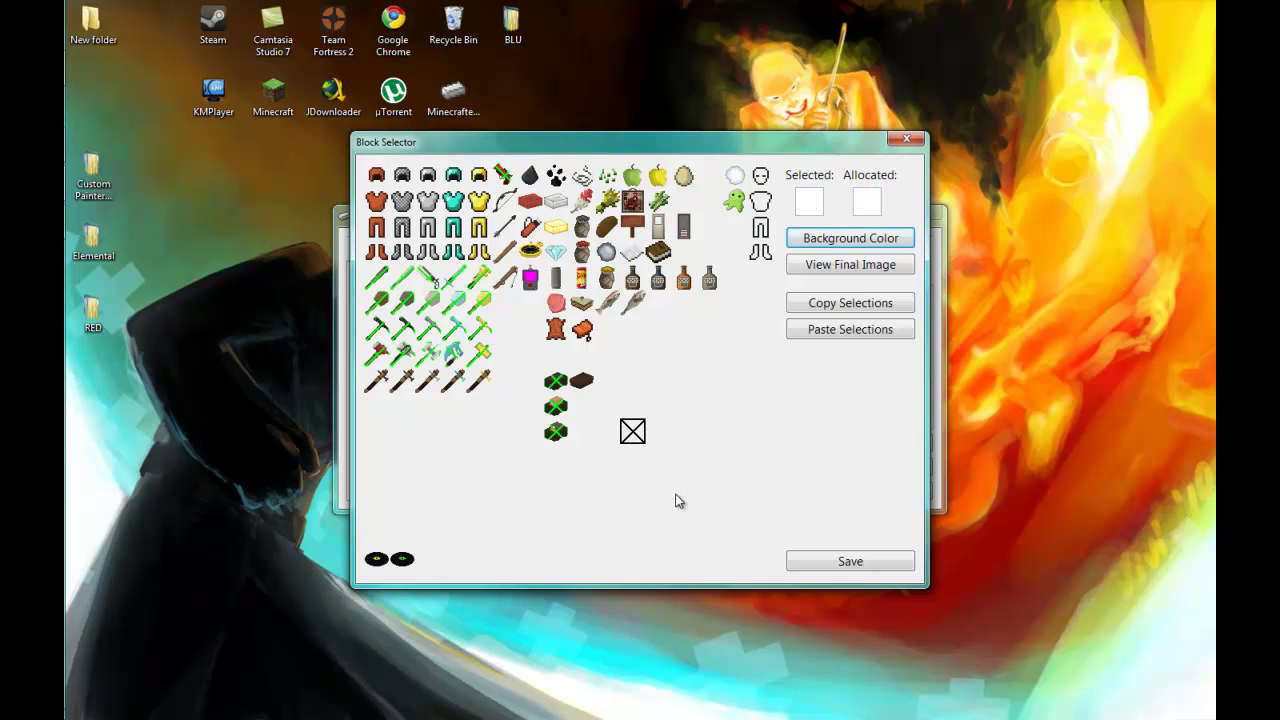
# Compare RED's slimeball with the allocated one and select RED's painting item for the mix.
pyautogui.click(731, 207)
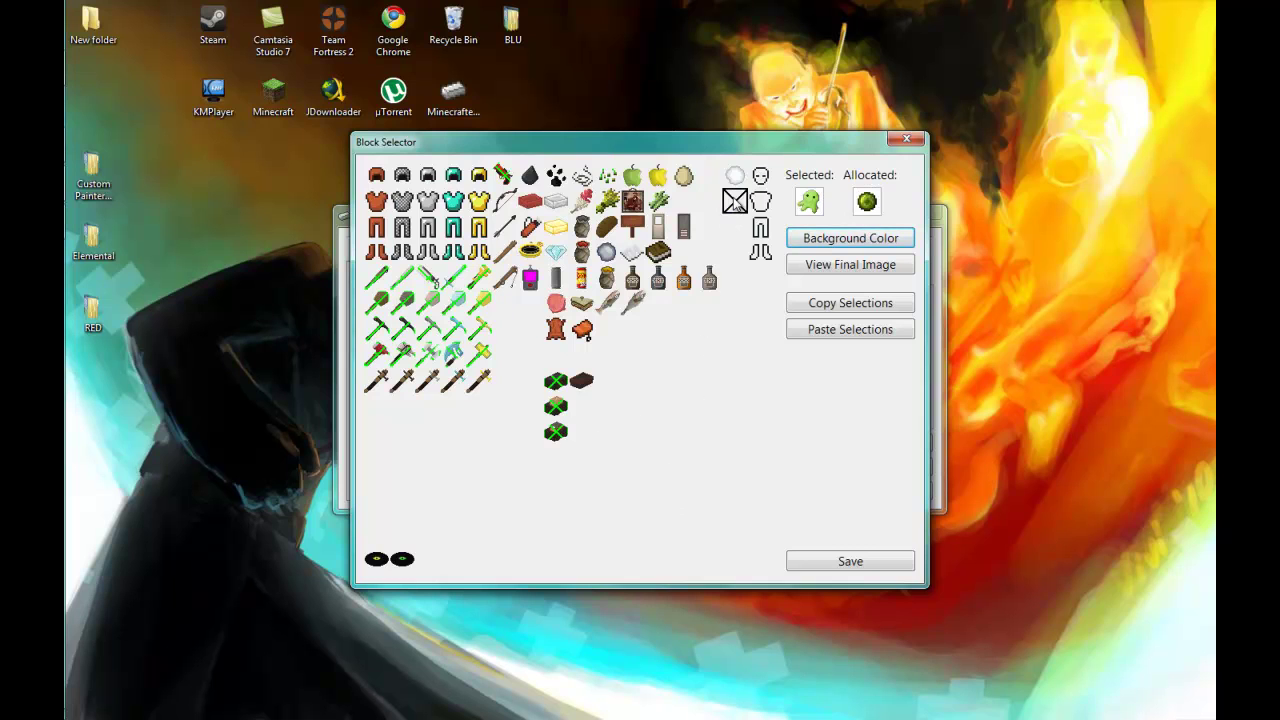
pyautogui.click(664, 420)
pyautogui.click(636, 205)
pyautogui.click(735, 482)
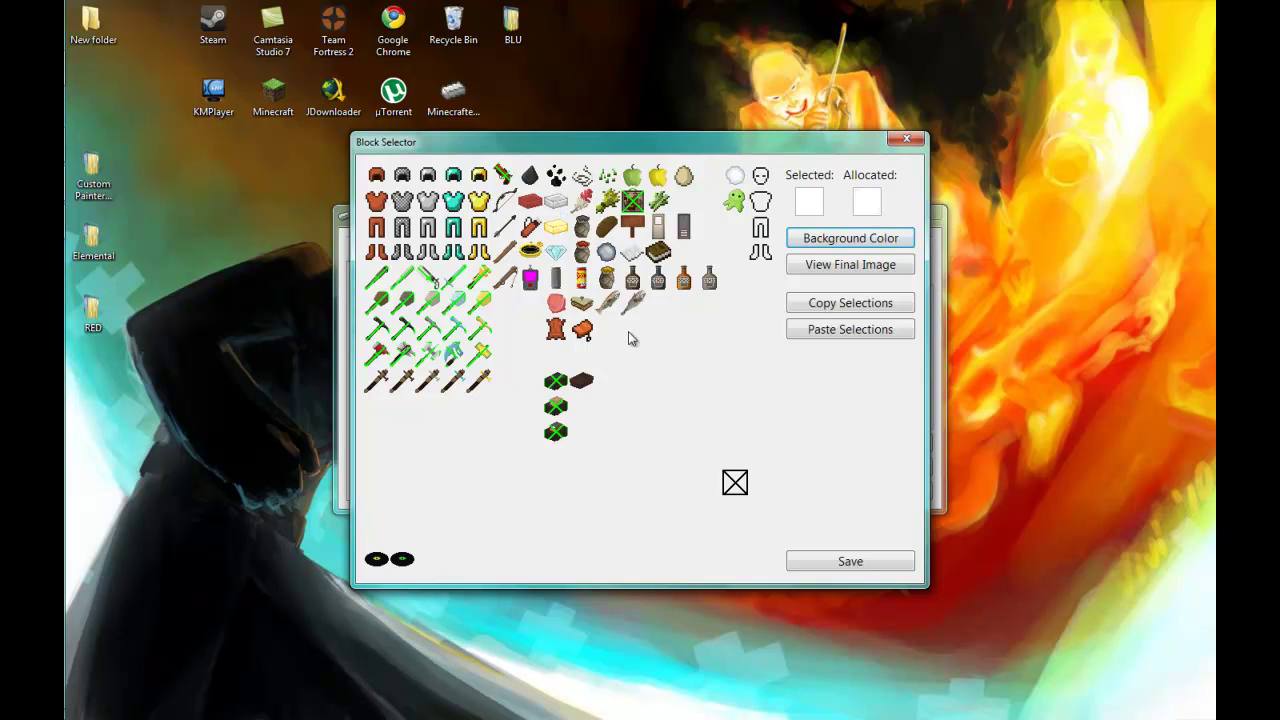
# Preview the final item image and save RED's item selection.
pyautogui.click(822, 266)
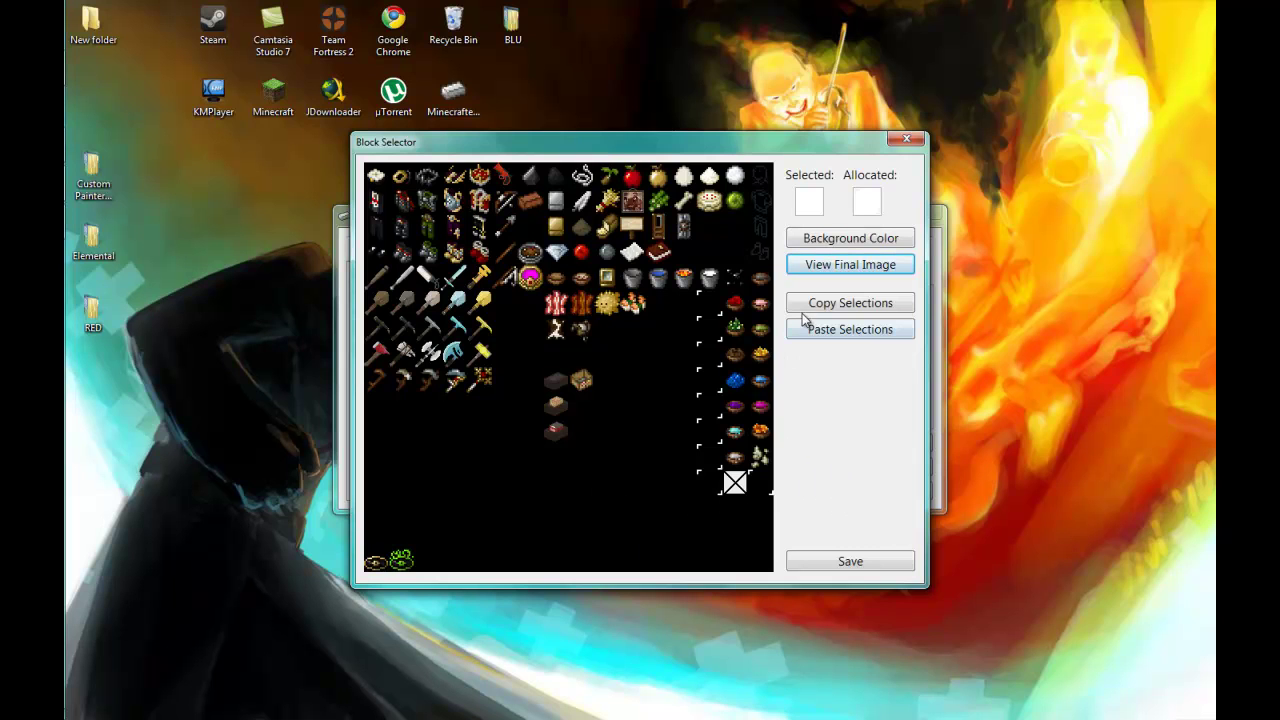
pyautogui.click(537, 486)
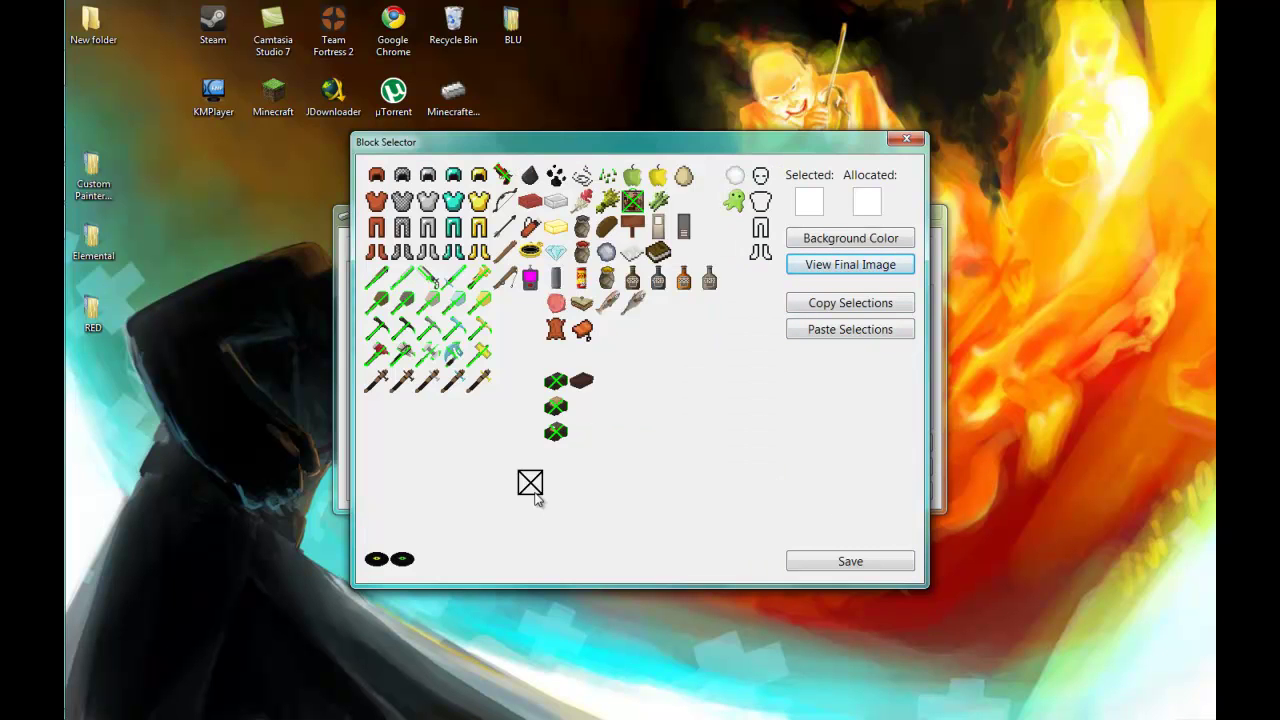
pyautogui.click(800, 563)
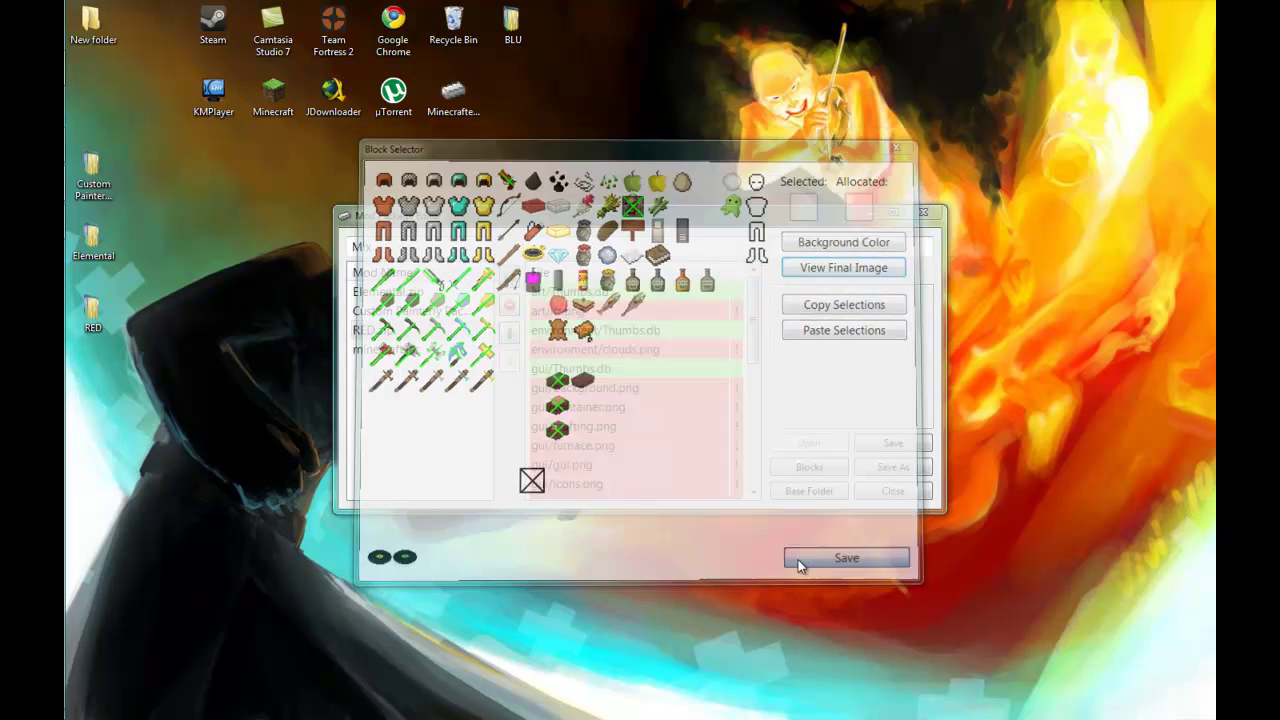
# Examine the blocks in RED.zip's terrain.png and close the selector without saving.
pyautogui.click(420, 320)
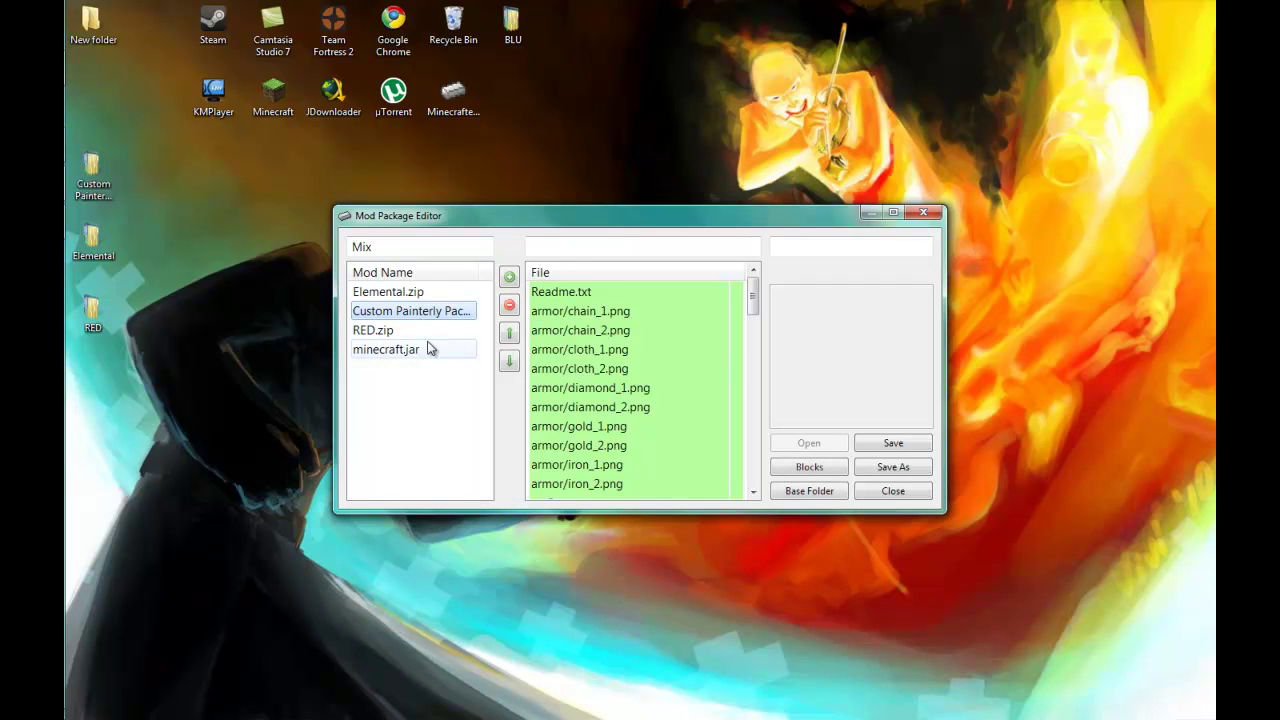
pyautogui.click(428, 330)
pyautogui.click(806, 467)
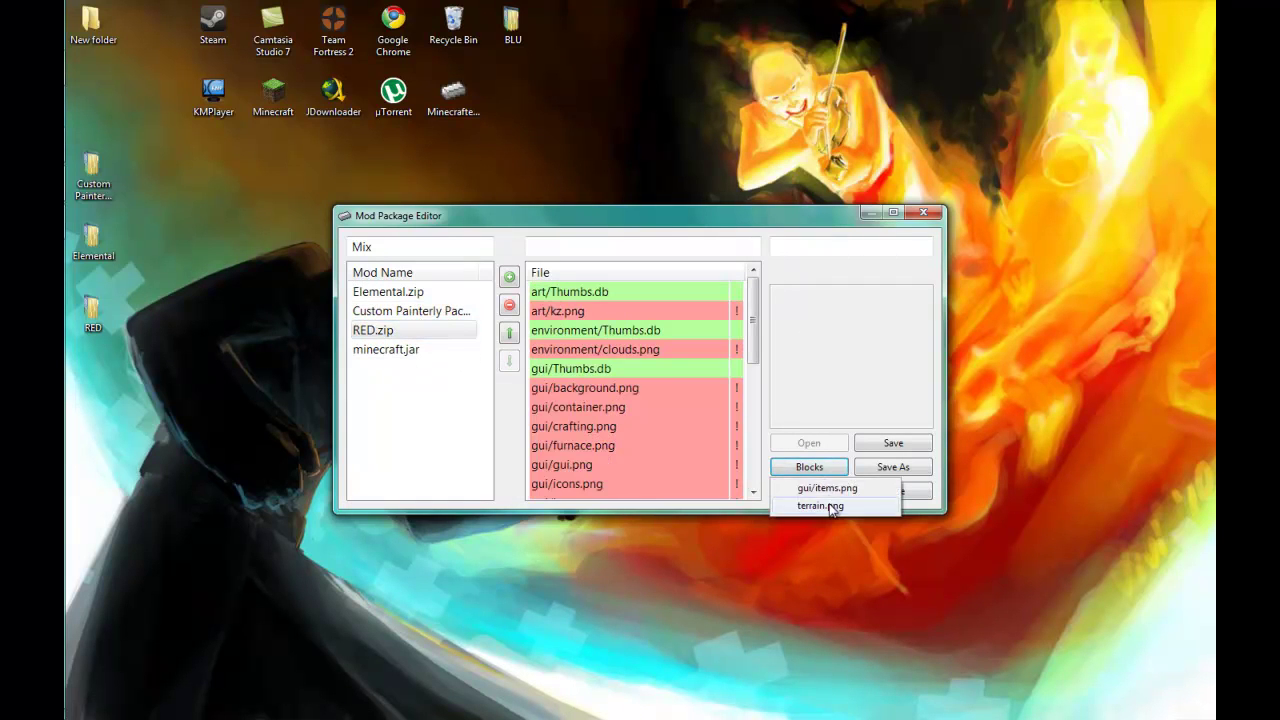
pyautogui.click(829, 503)
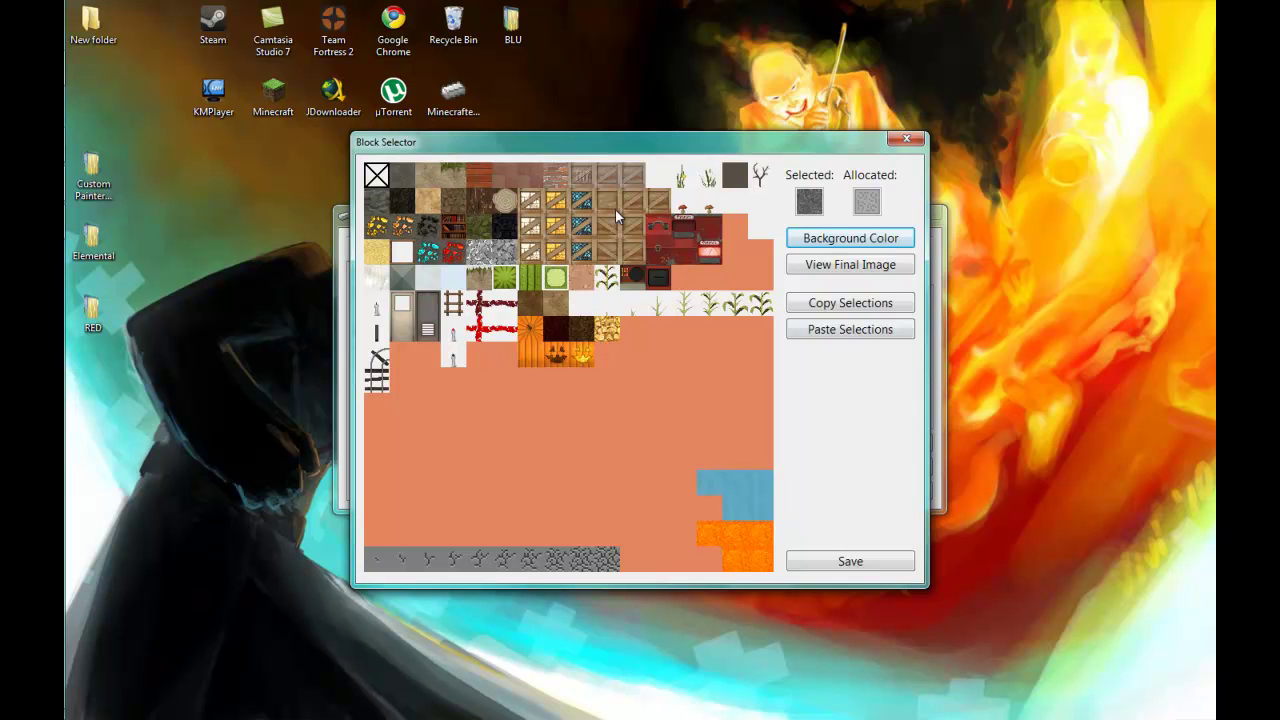
pyautogui.click(907, 142)
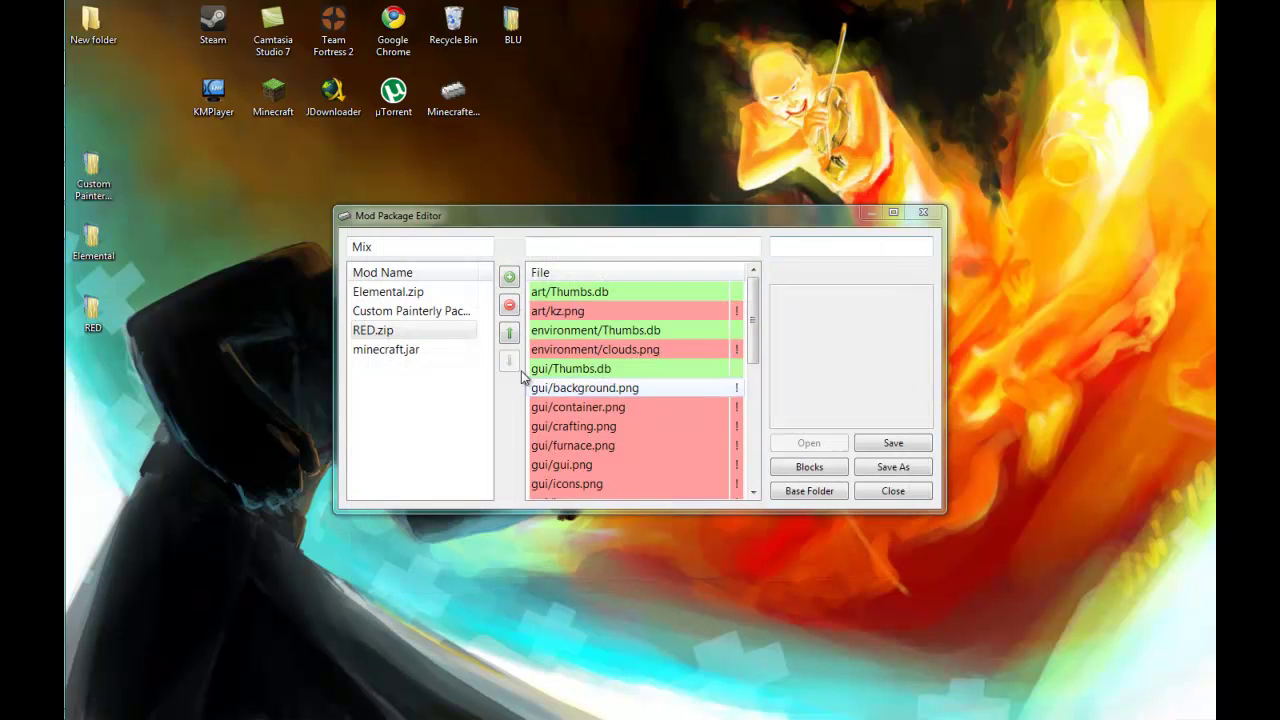
# Check which items in the Custom Painterly Pack's gui/items.png are marked as taken by RED, and close the selector.
pyautogui.click(450, 313)
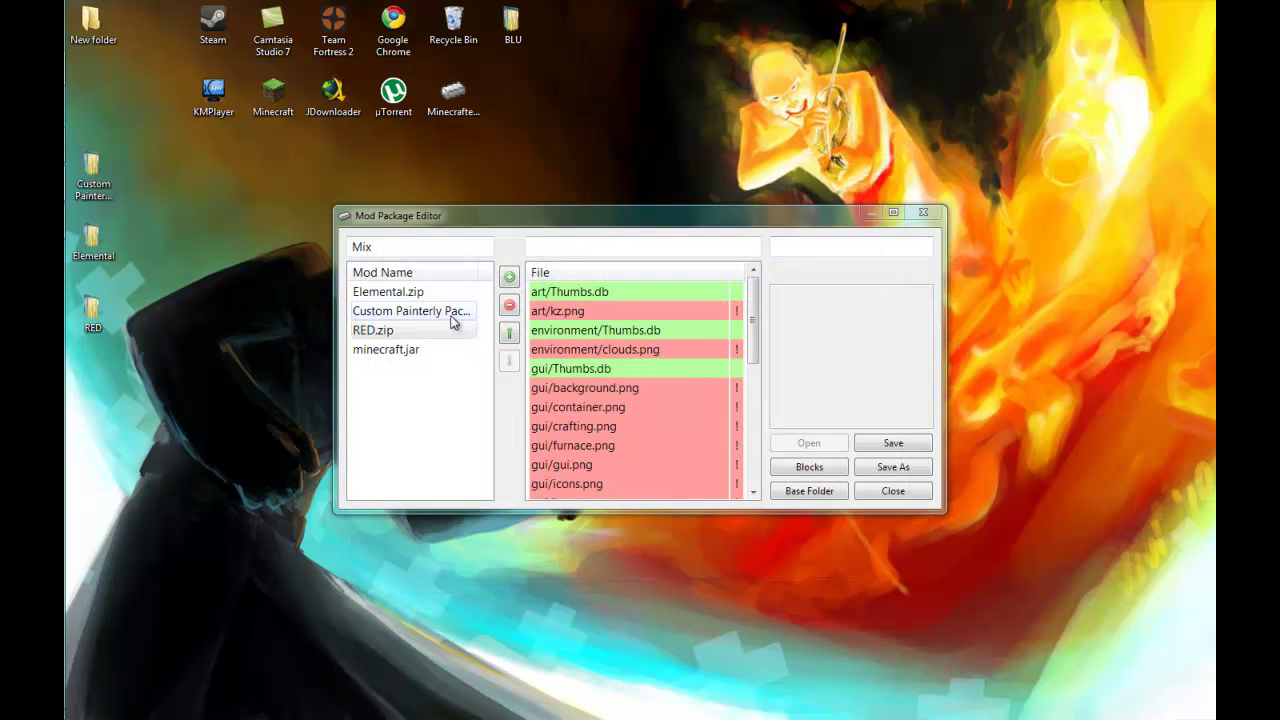
pyautogui.click(800, 478)
pyautogui.click(795, 507)
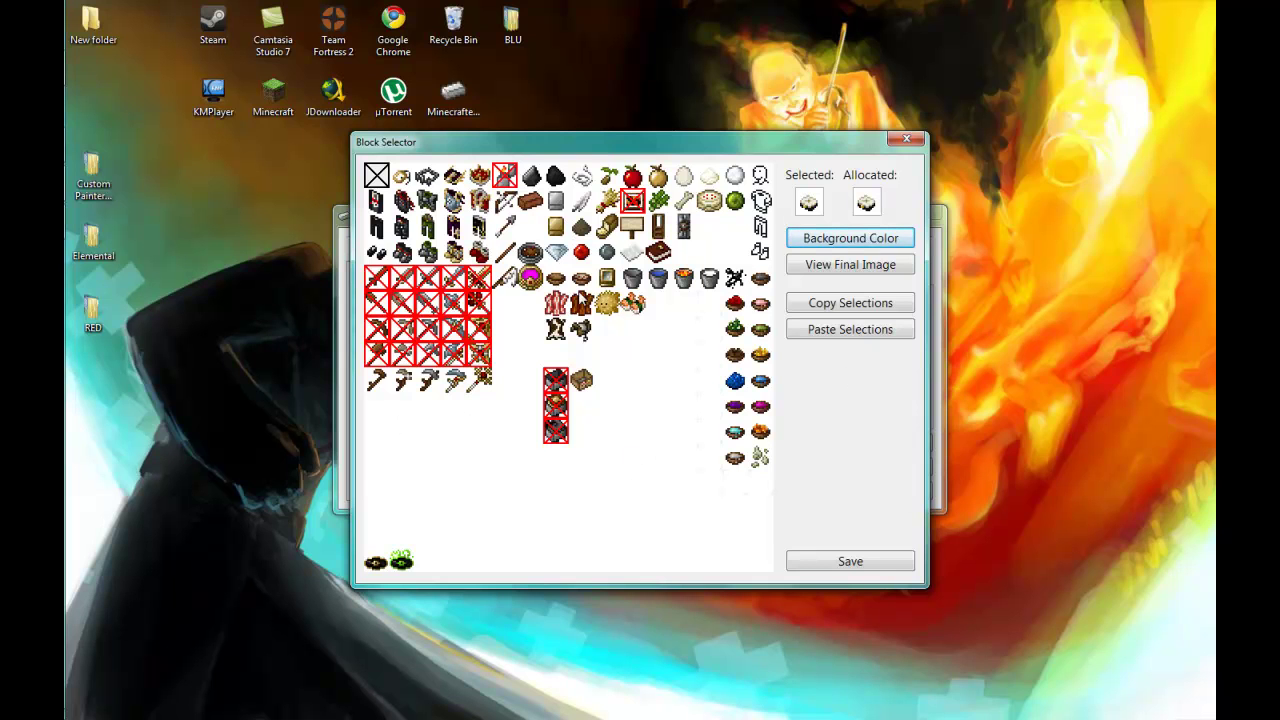
pyautogui.click(908, 140)
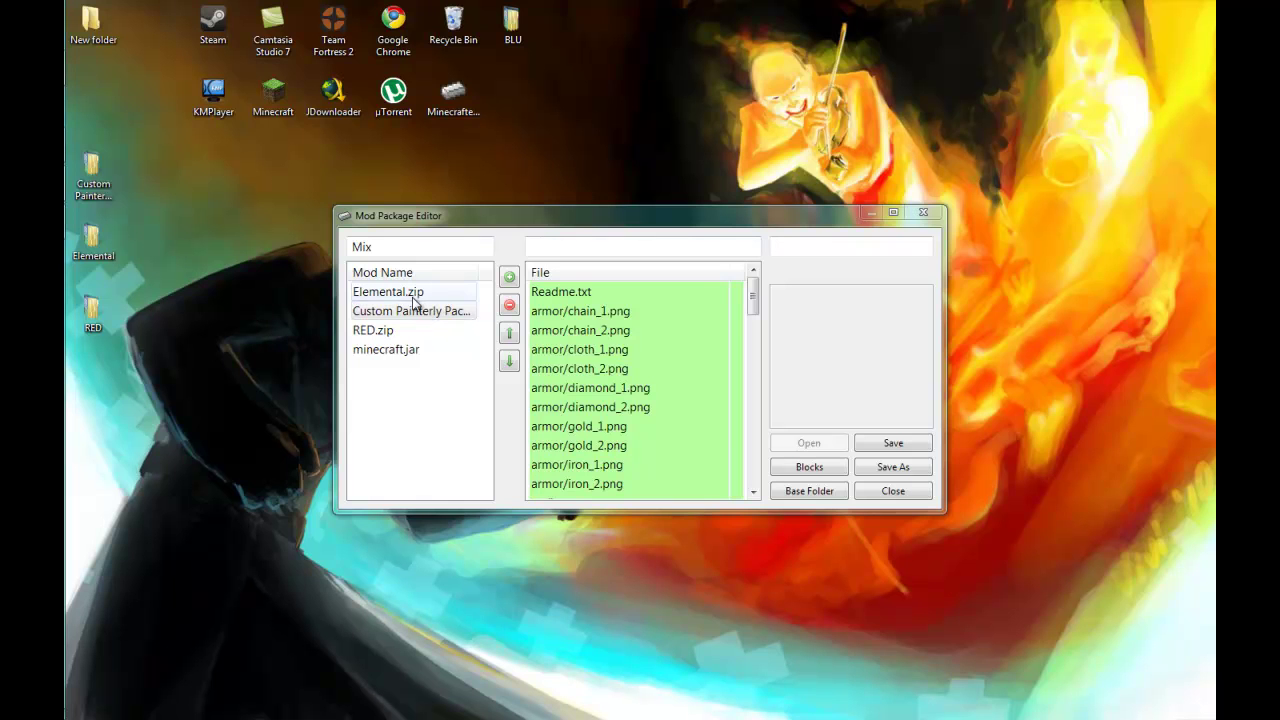
# Open the Custom Painterly Pack's terrain.png for block selection and select its two redstone torches and four redstone wire textures.
pyautogui.click(808, 470)
pyautogui.click(812, 506)
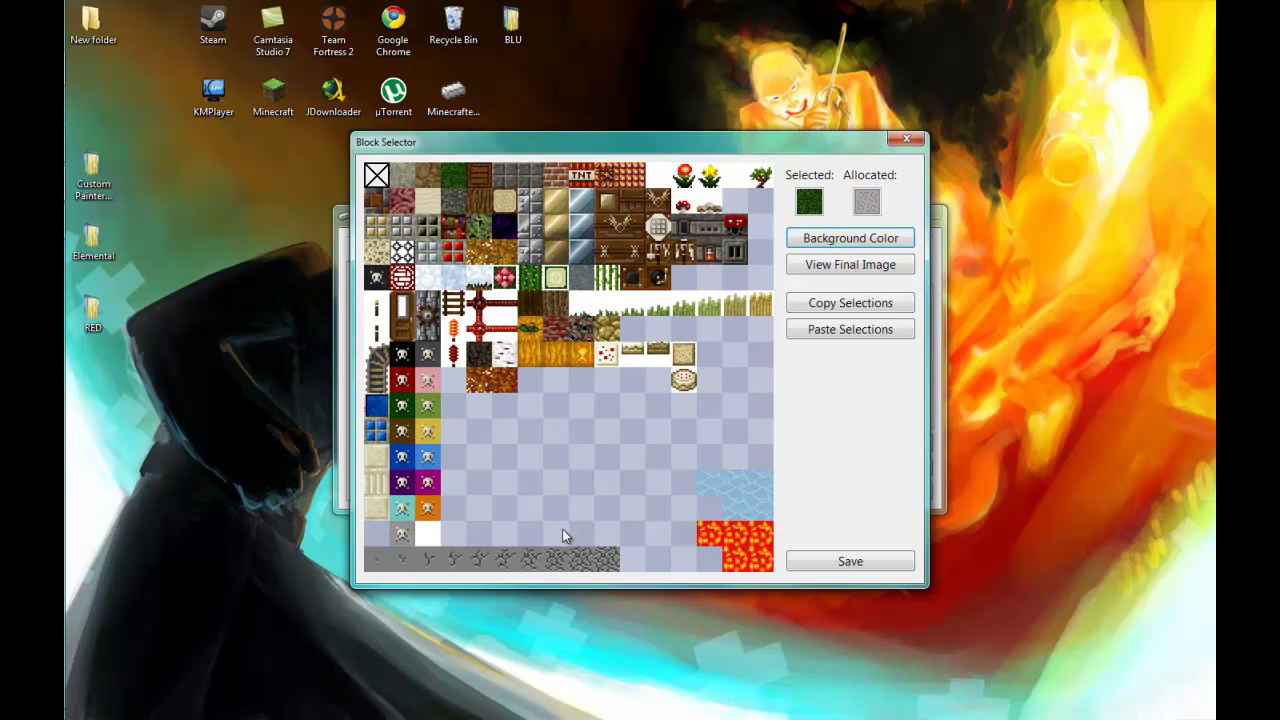
pyautogui.click(454, 328)
pyautogui.click(454, 352)
pyautogui.click(478, 328)
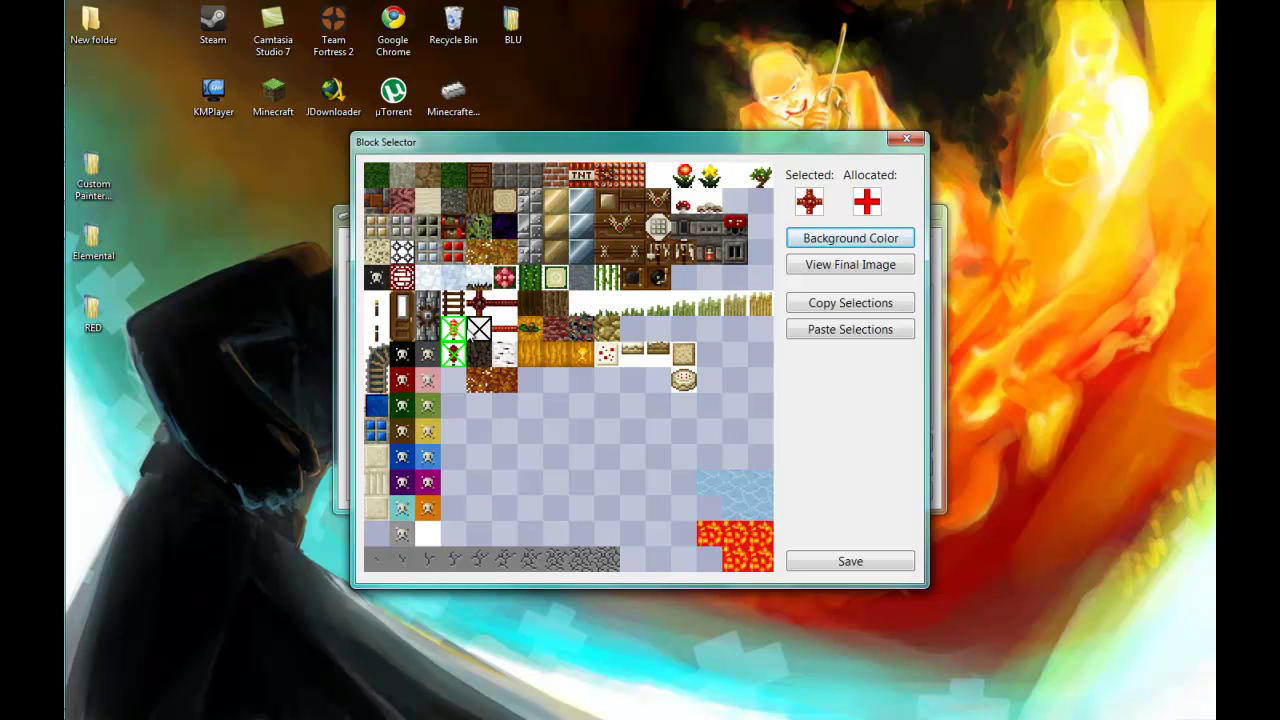
pyautogui.click(479, 302)
pyautogui.click(505, 302)
pyautogui.click(505, 328)
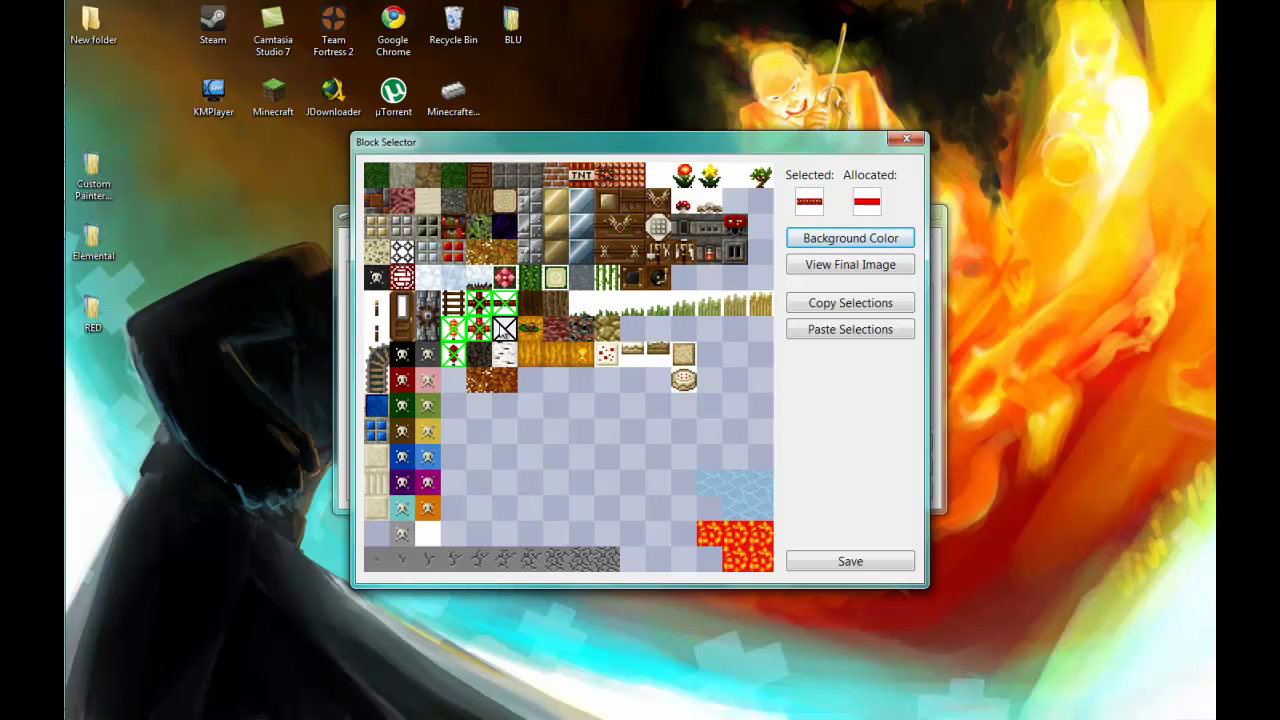
pyautogui.click(505, 365)
# Select the Custom Painterly Pack's netherrack and soul sand, and compare its glowstone with the allocated one.
pyautogui.click(558, 334)
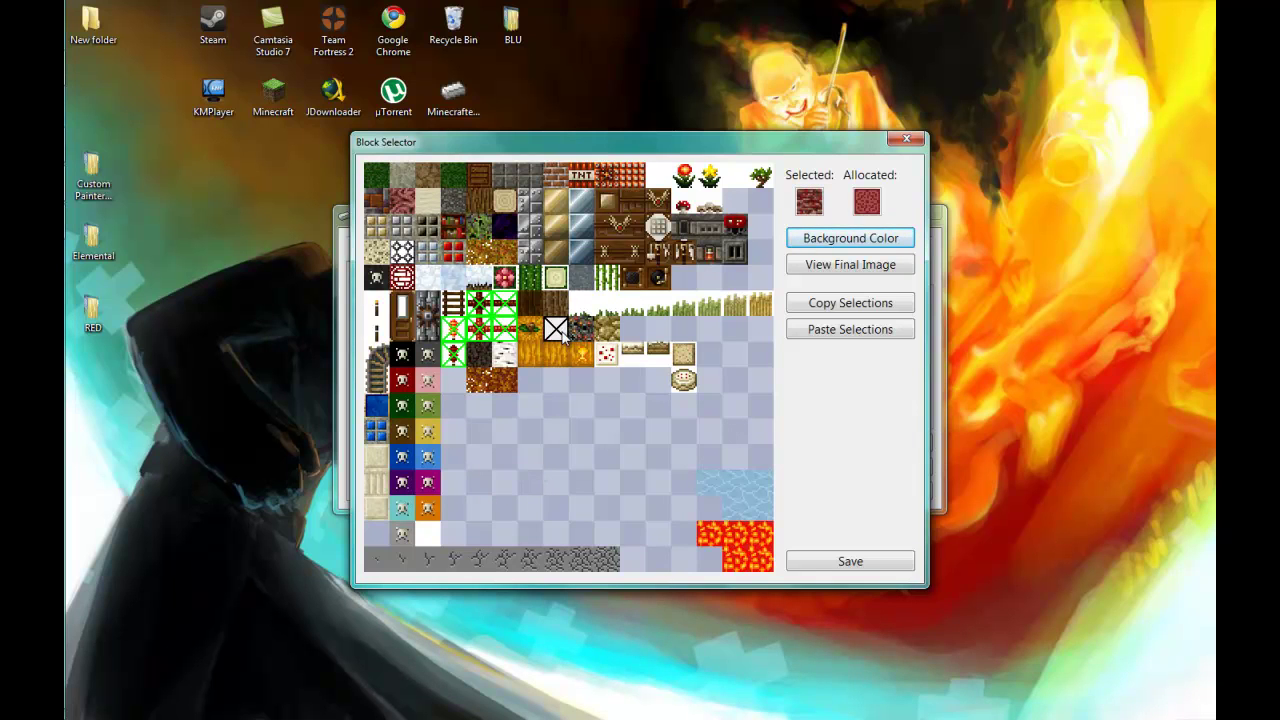
pyautogui.click(583, 335)
pyautogui.click(581, 404)
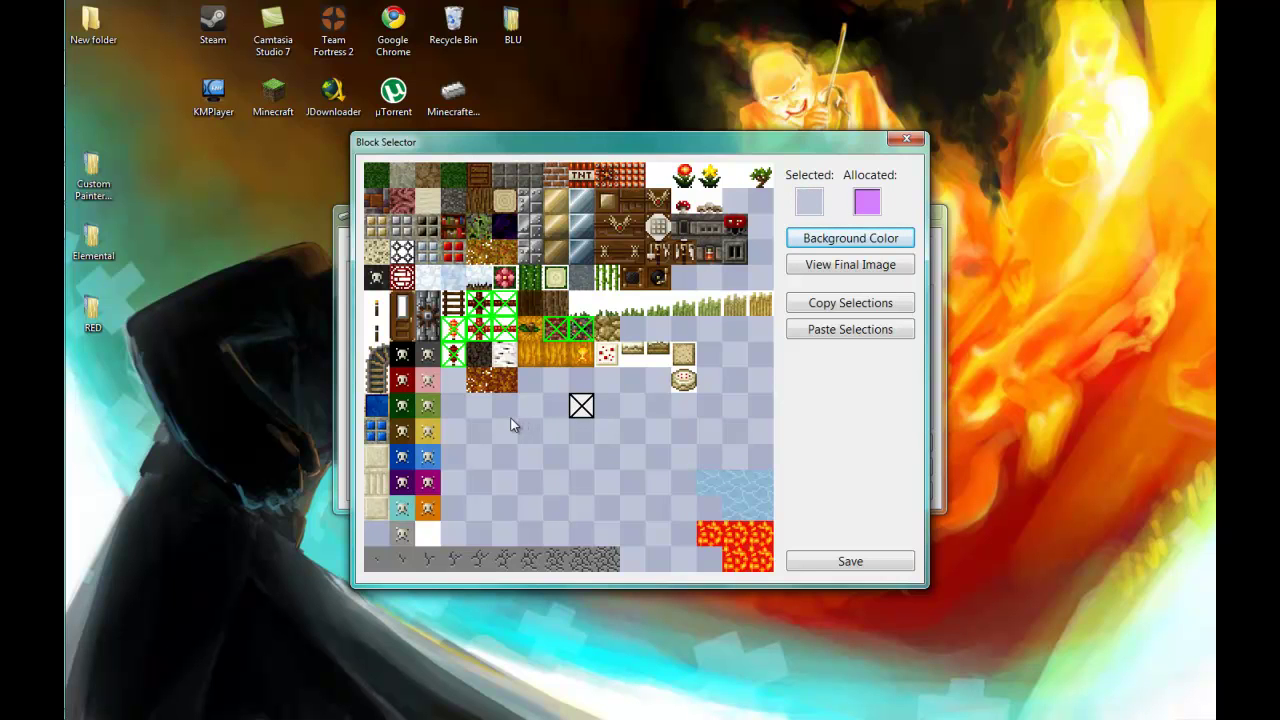
pyautogui.click(607, 333)
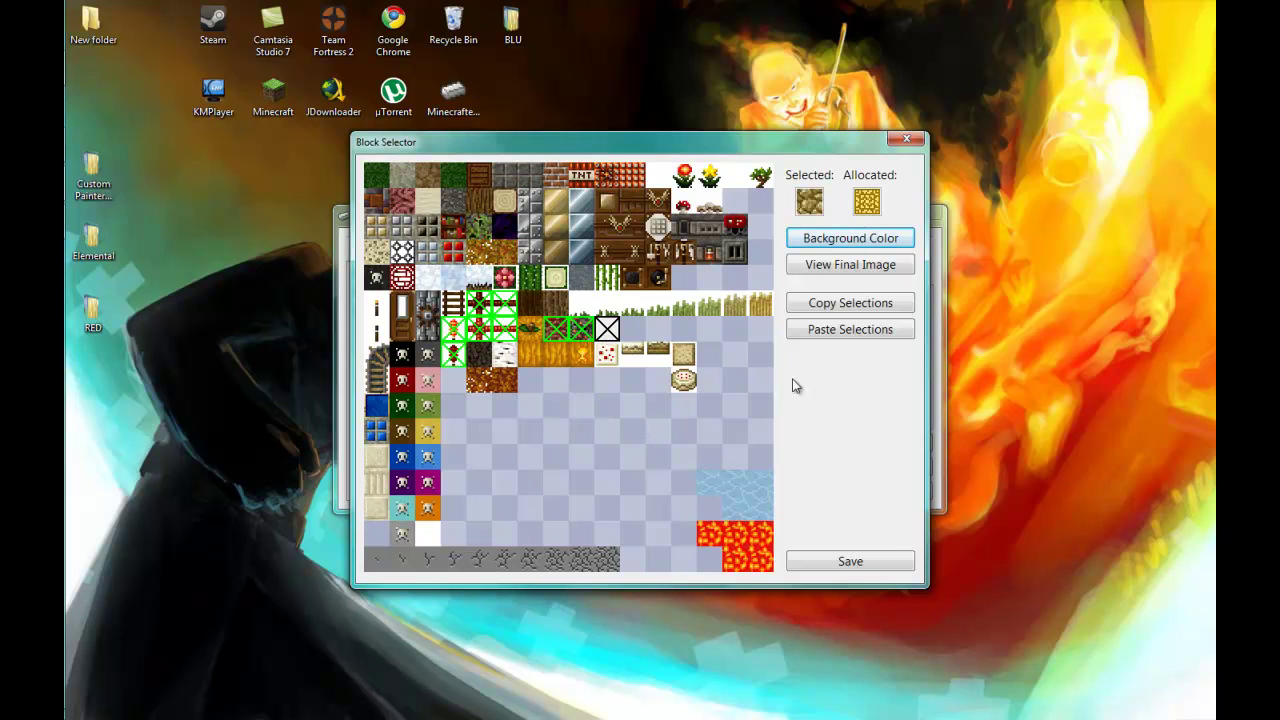
pyautogui.click(612, 486)
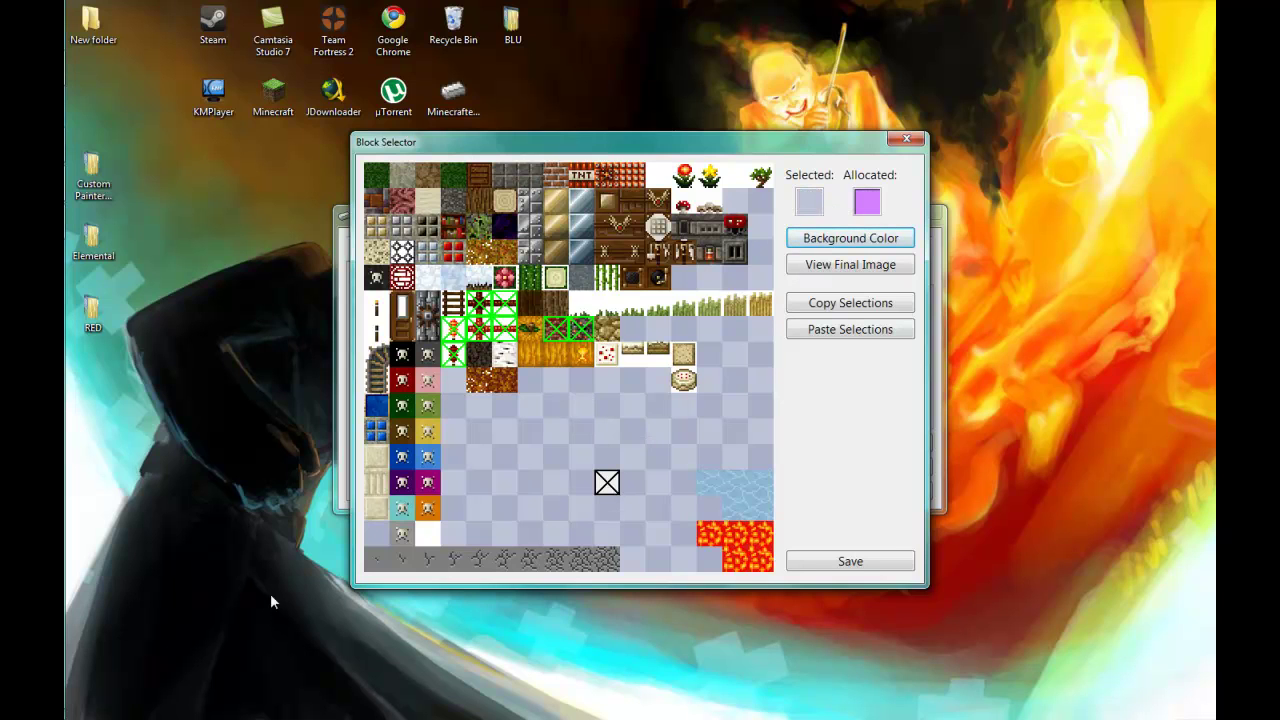
# Select the Custom Painterly Pack's curved and straight rails, mob spawner, glass and sapling.
pyautogui.click(378, 360)
pyautogui.click(530, 431)
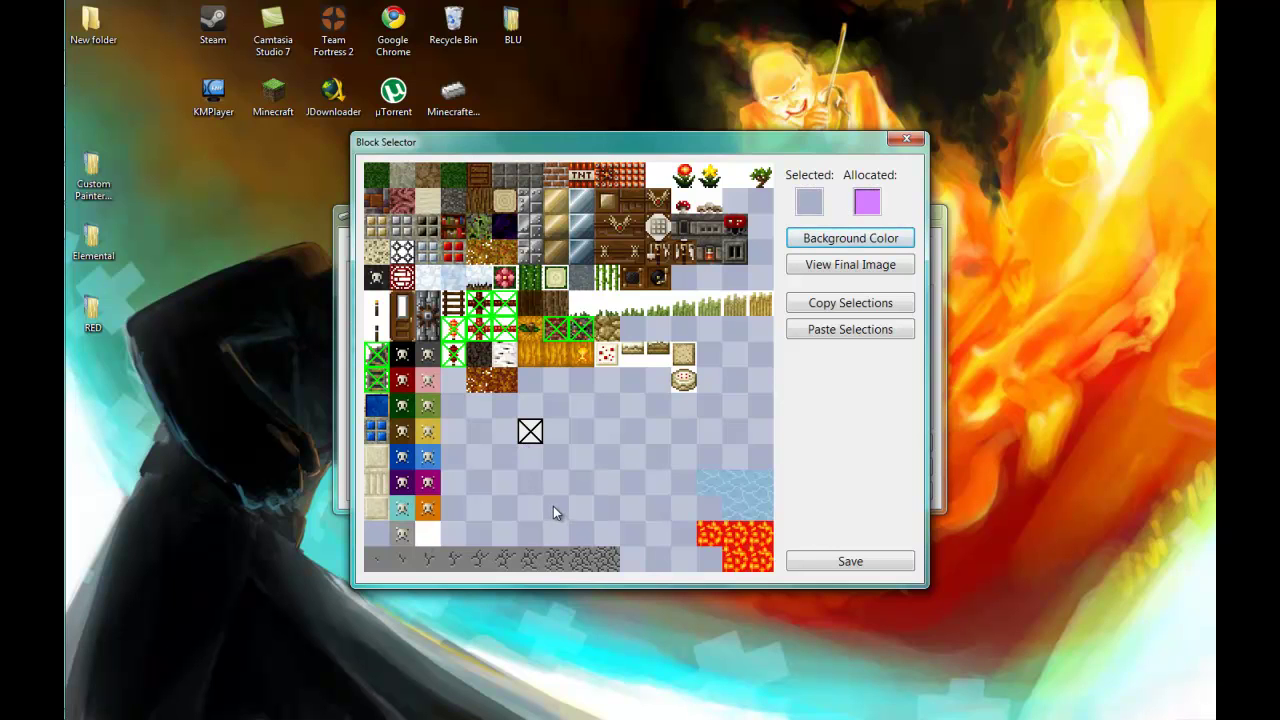
pyautogui.click(402, 278)
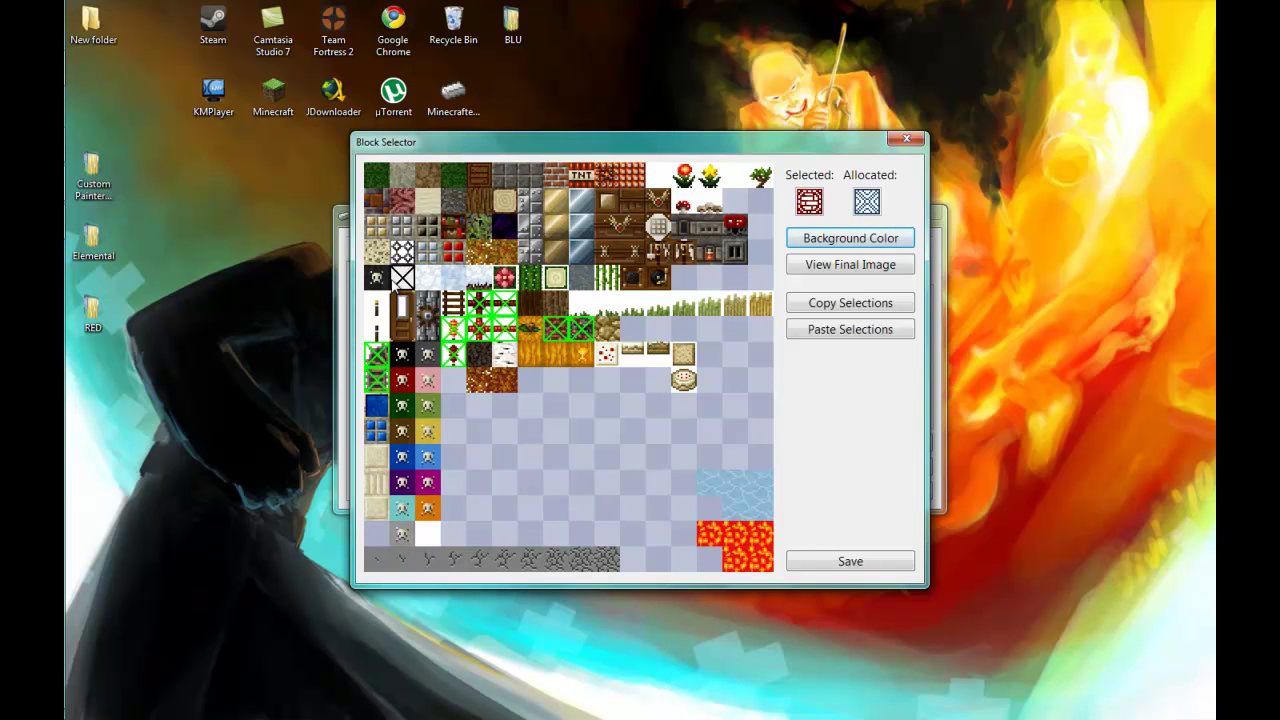
pyautogui.click(402, 251)
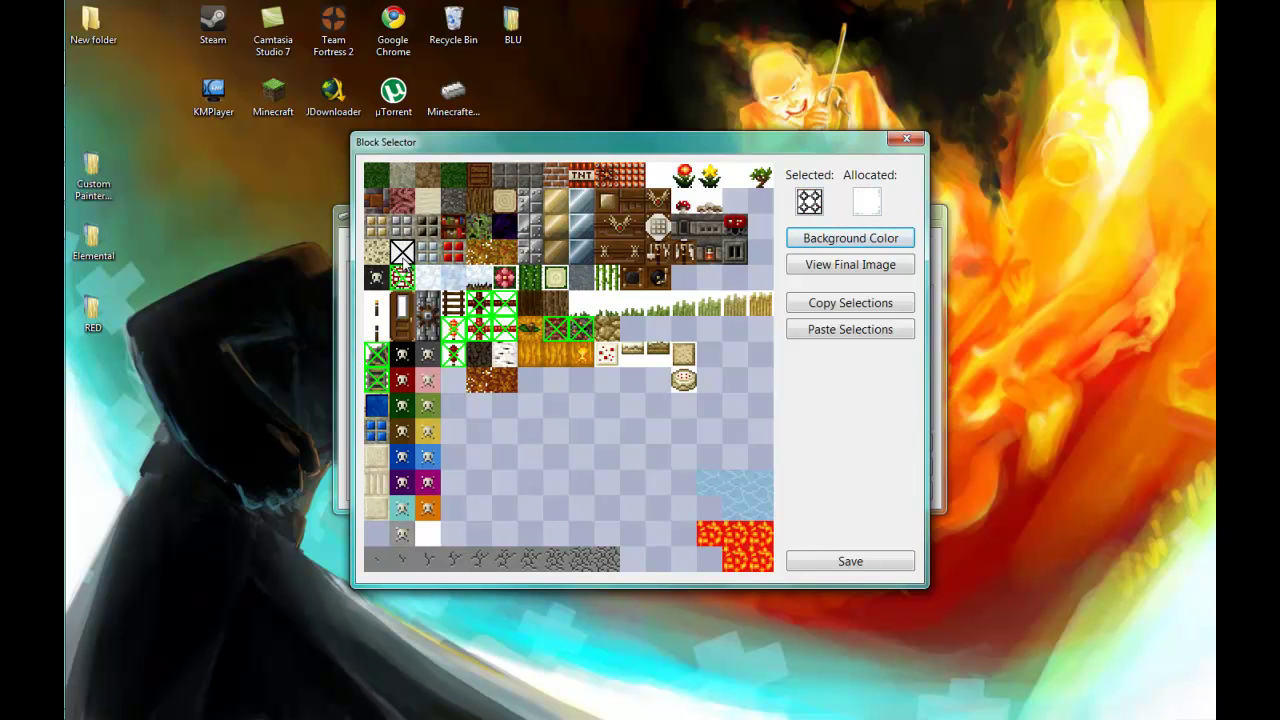
pyautogui.click(581, 483)
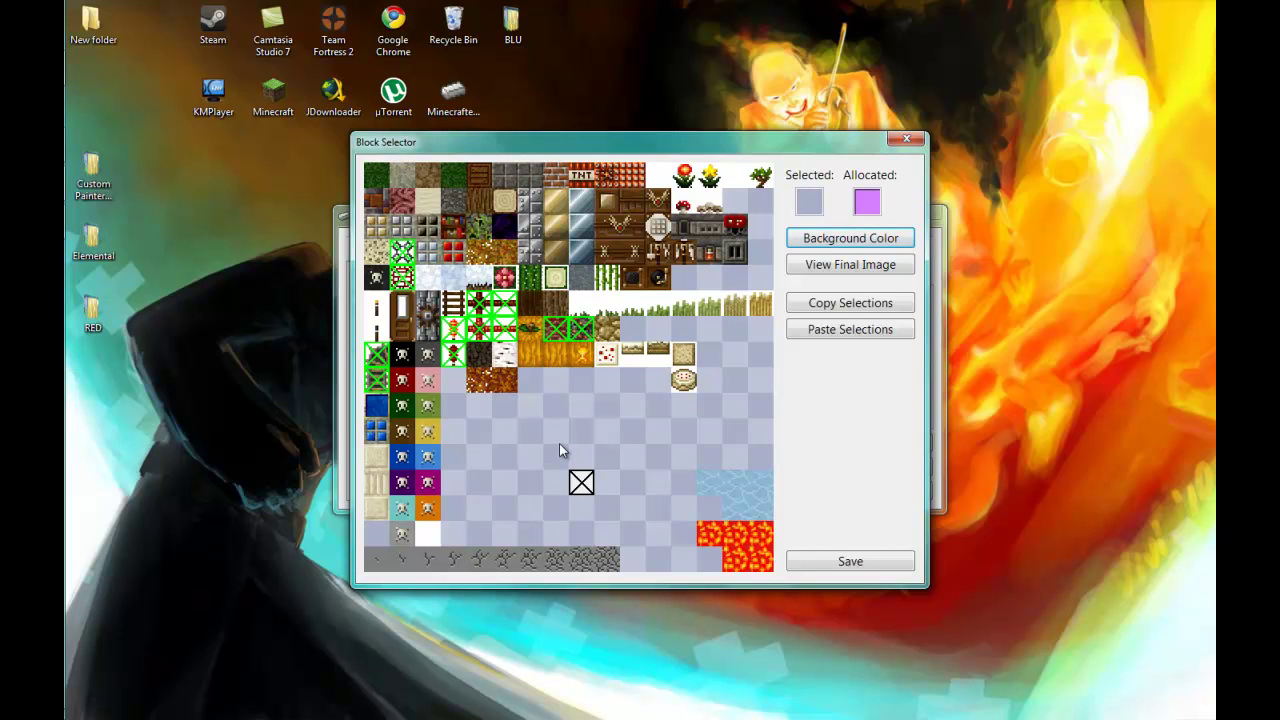
pyautogui.click(759, 177)
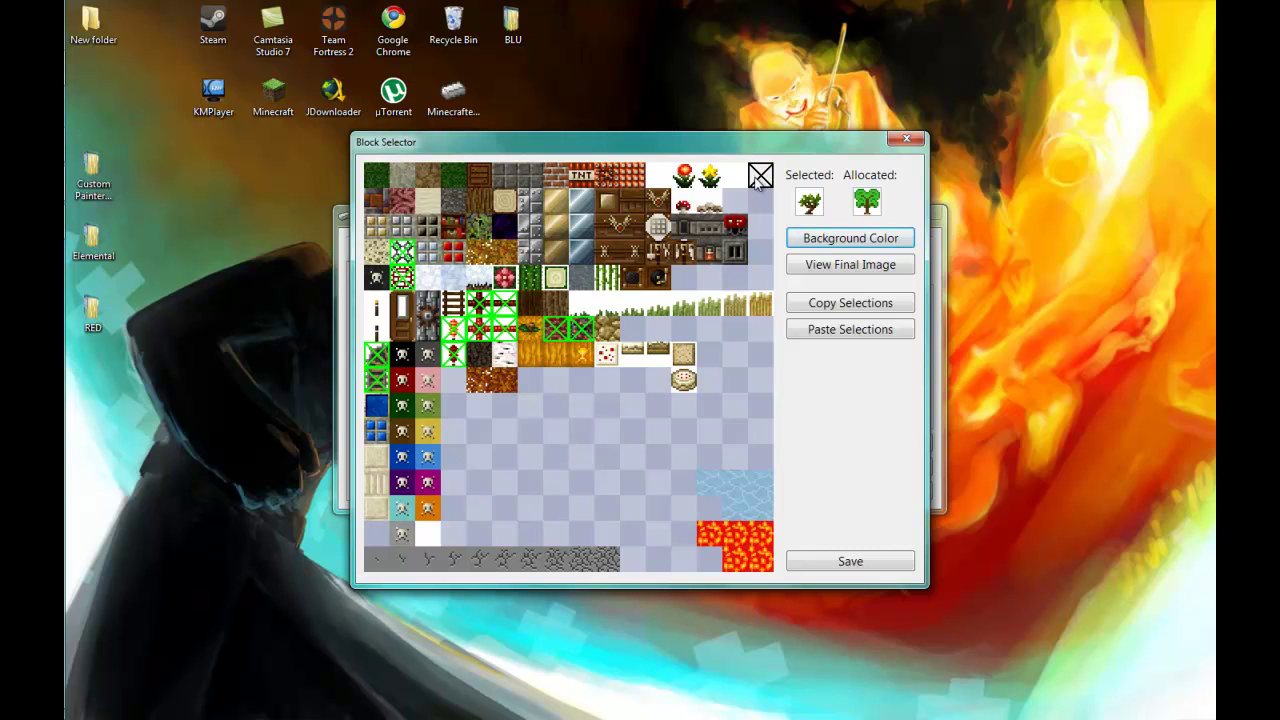
pyautogui.click(614, 464)
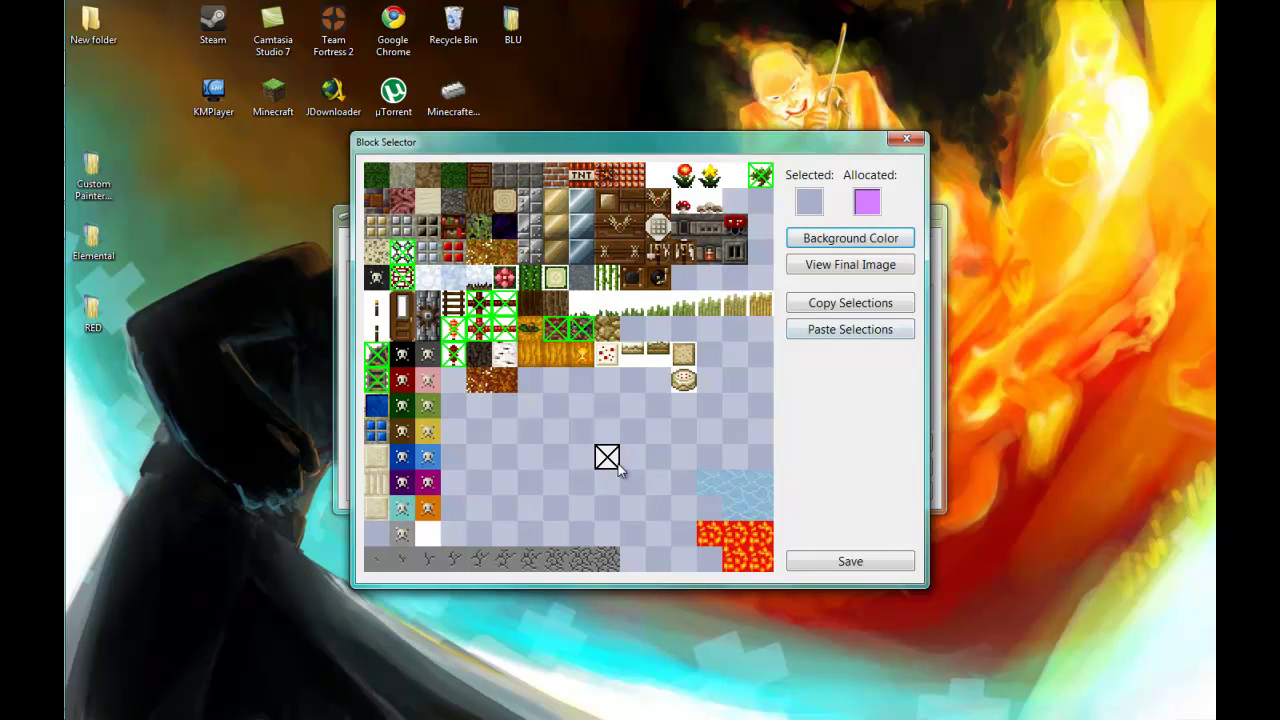
# Compare the Custom Painterly Pack's flowers, fully grown wheat and double chest with their allocated textures.
pyautogui.click(719, 180)
pyautogui.click(694, 190)
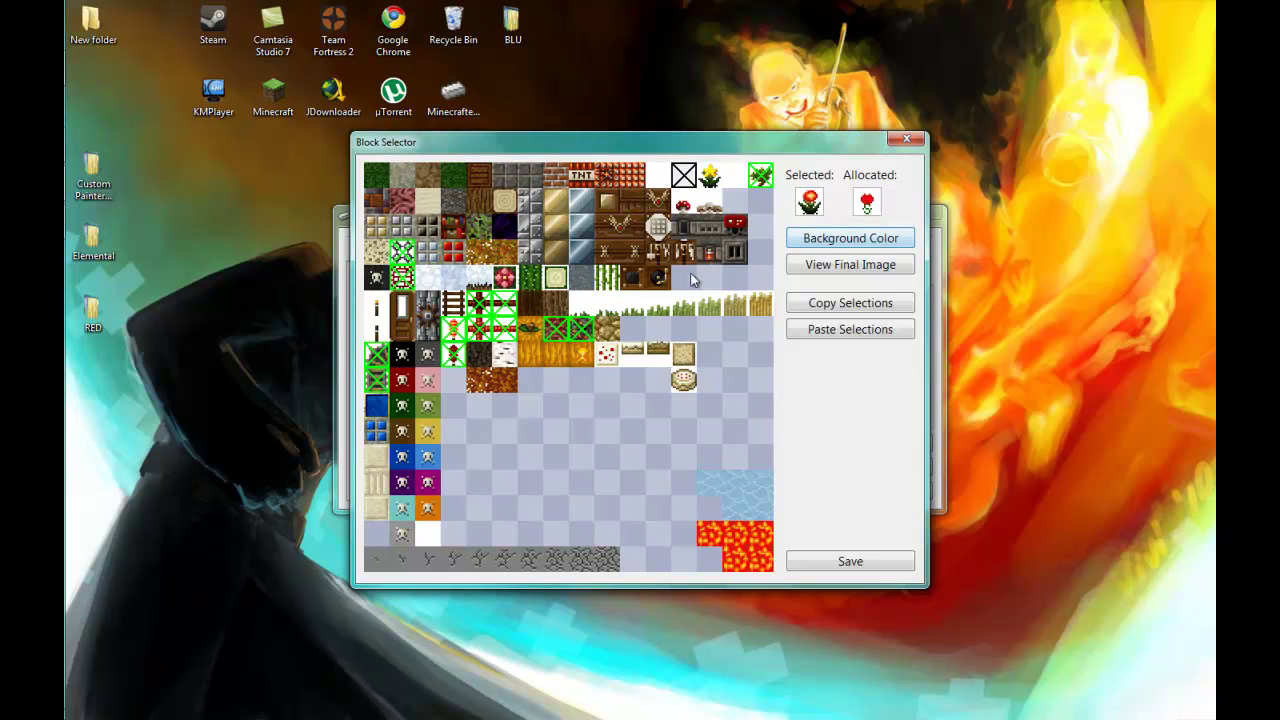
pyautogui.click(741, 309)
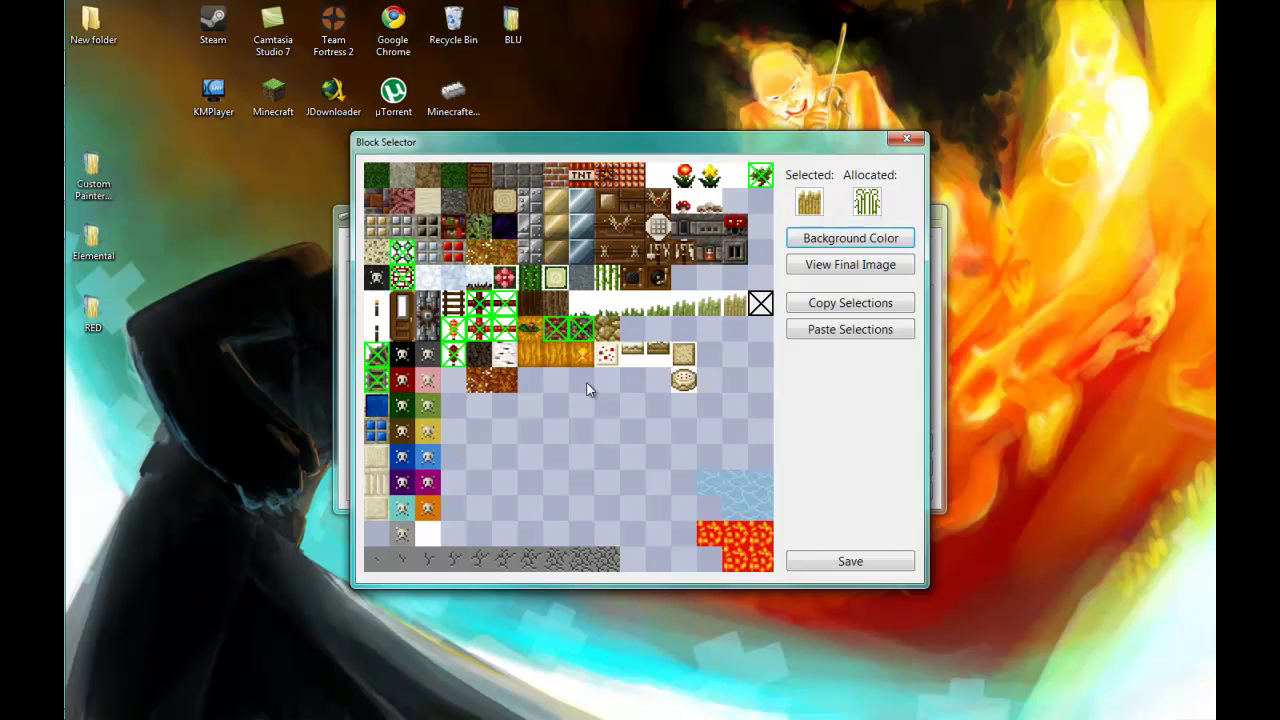
pyautogui.click(609, 227)
pyautogui.click(626, 229)
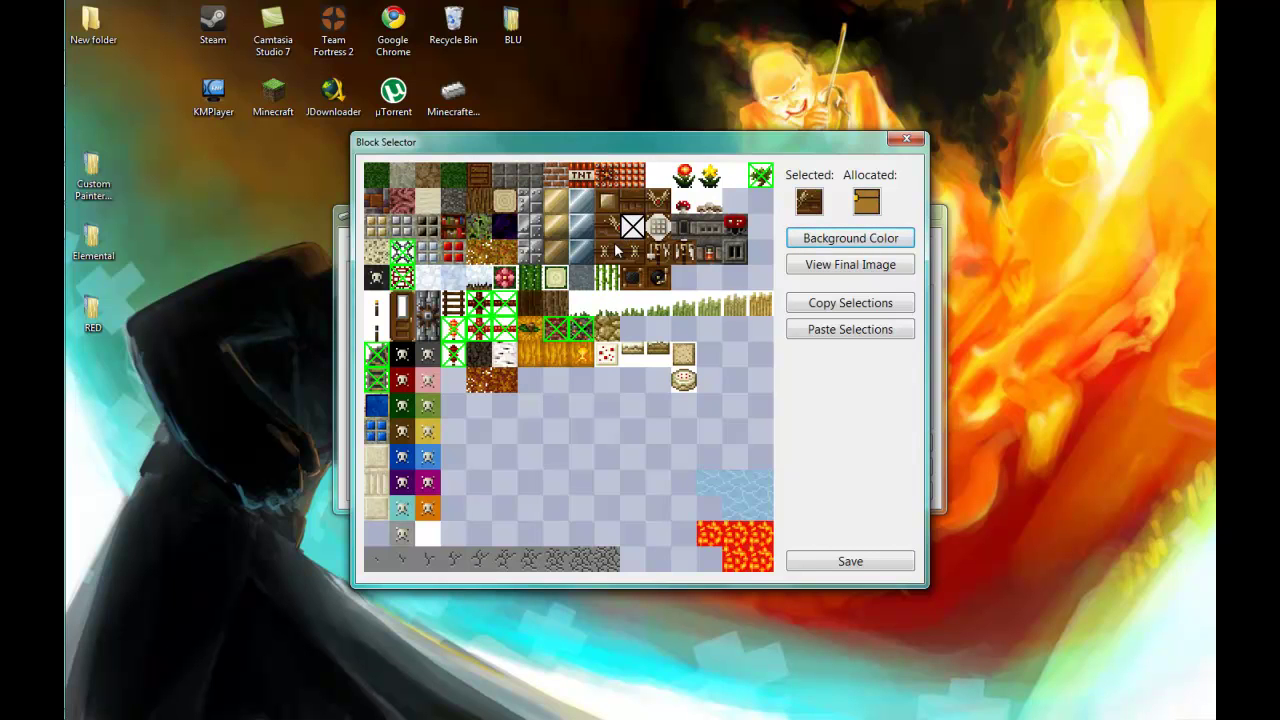
# Compare the Custom Painterly Pack's remaining double chest textures with the allocated ones and save the terrain block selection.
pyautogui.click(606, 236)
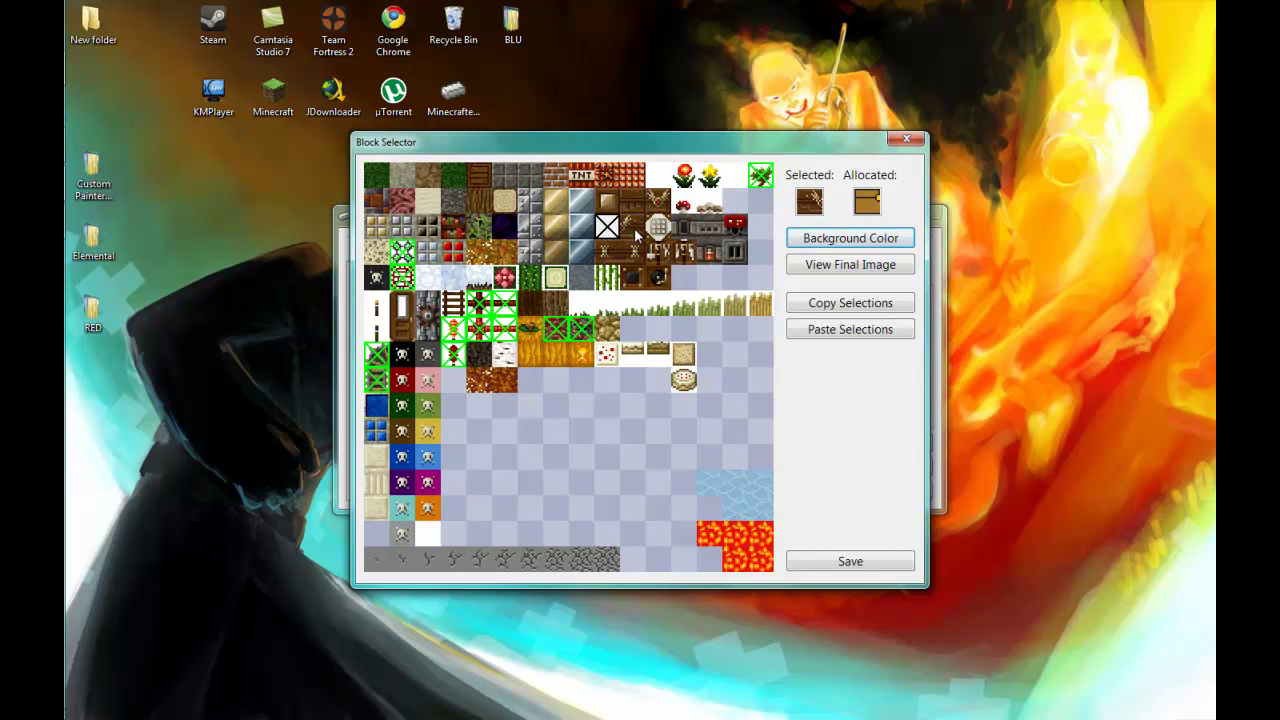
pyautogui.click(609, 251)
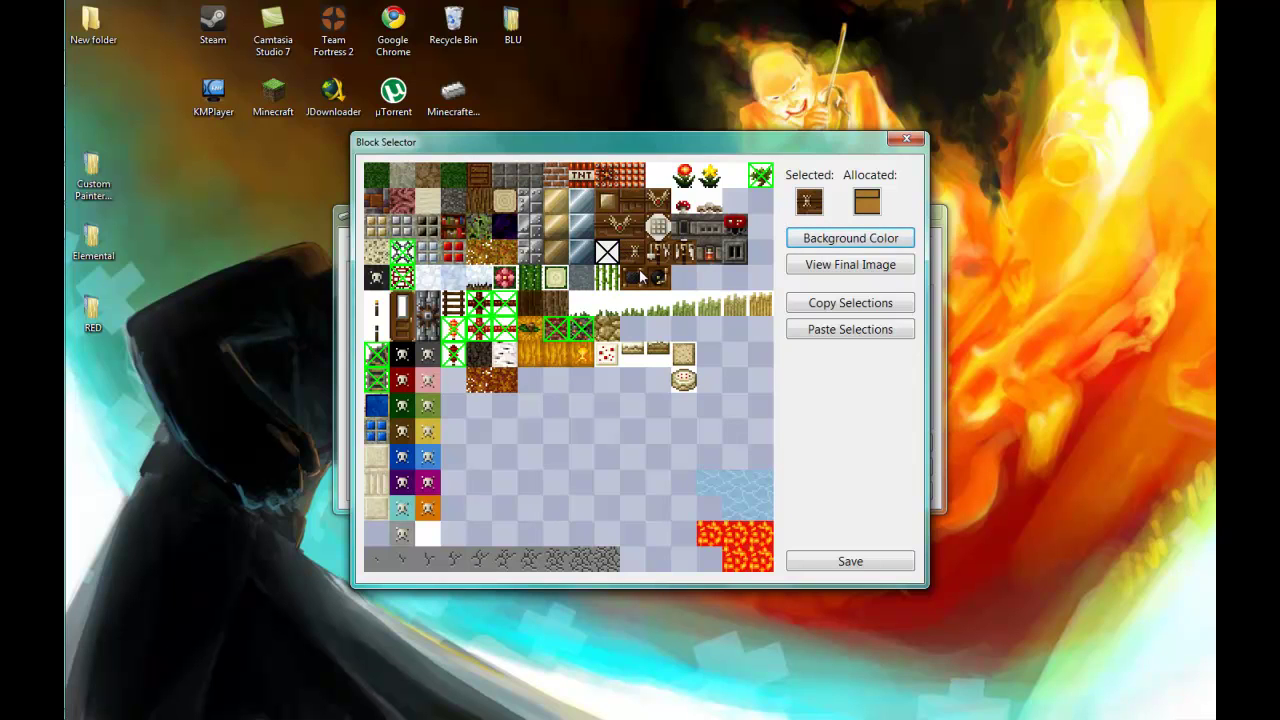
pyautogui.click(634, 258)
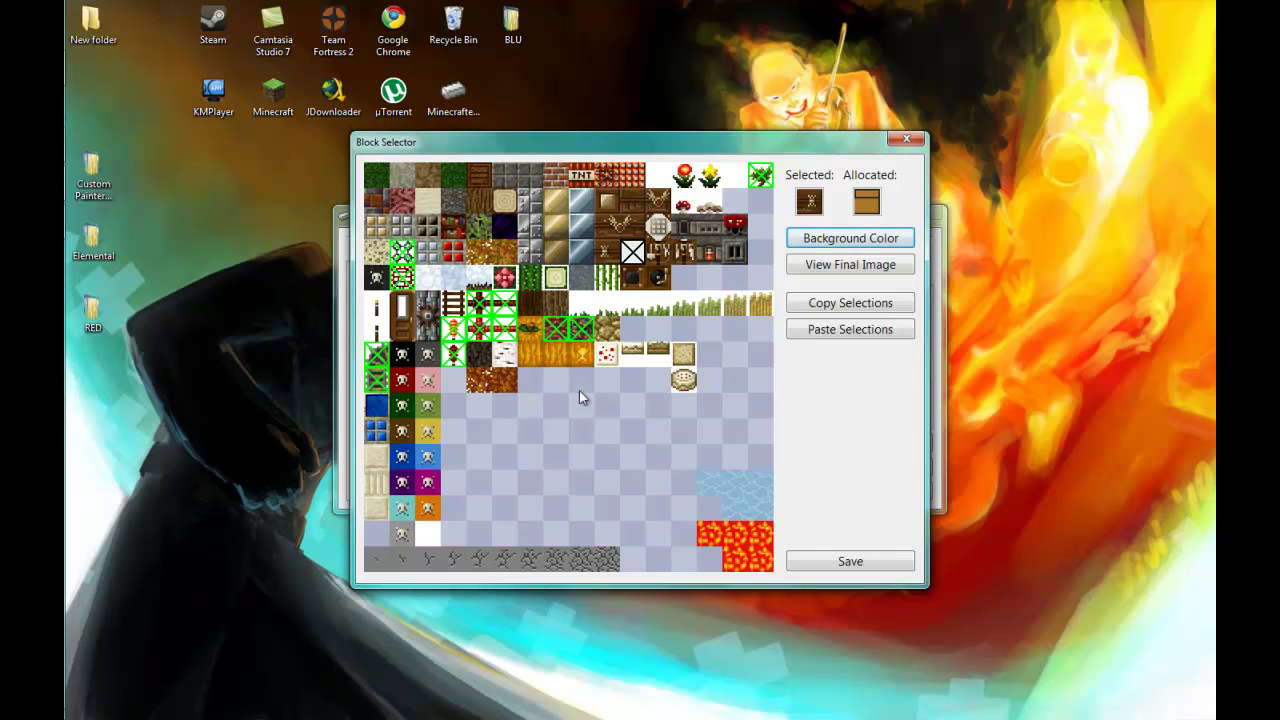
pyautogui.click(607, 482)
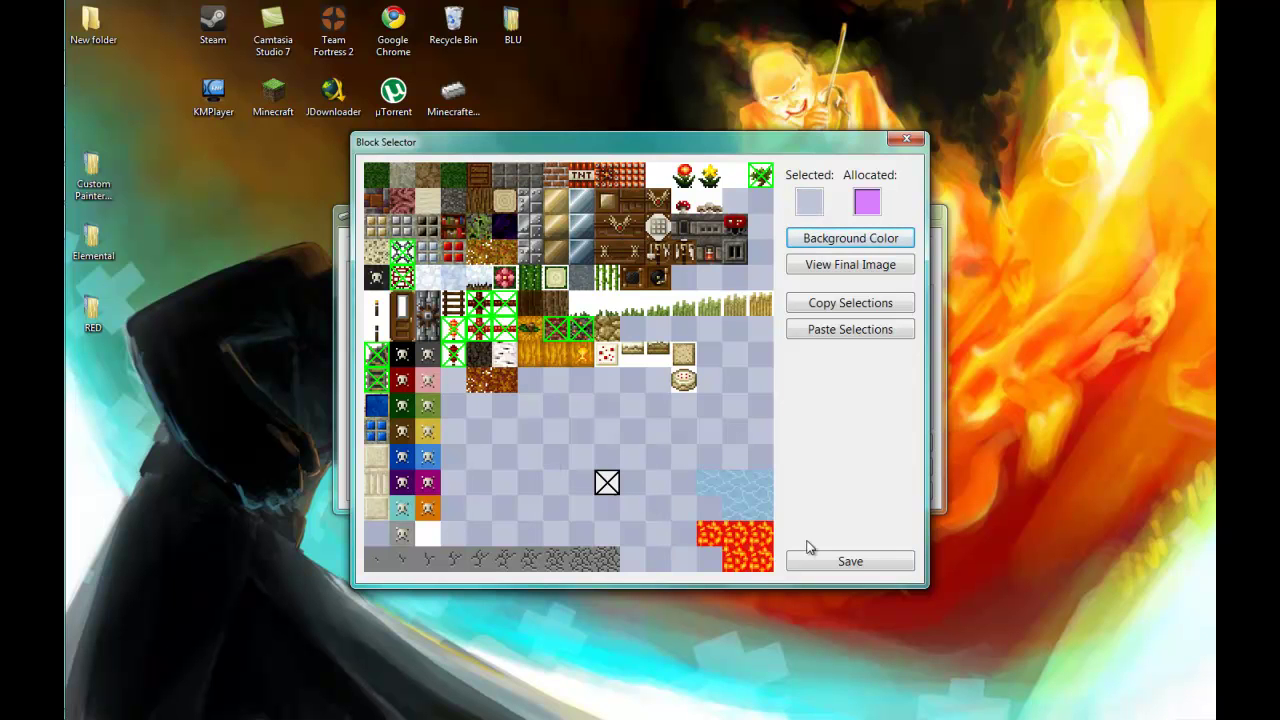
pyautogui.click(853, 562)
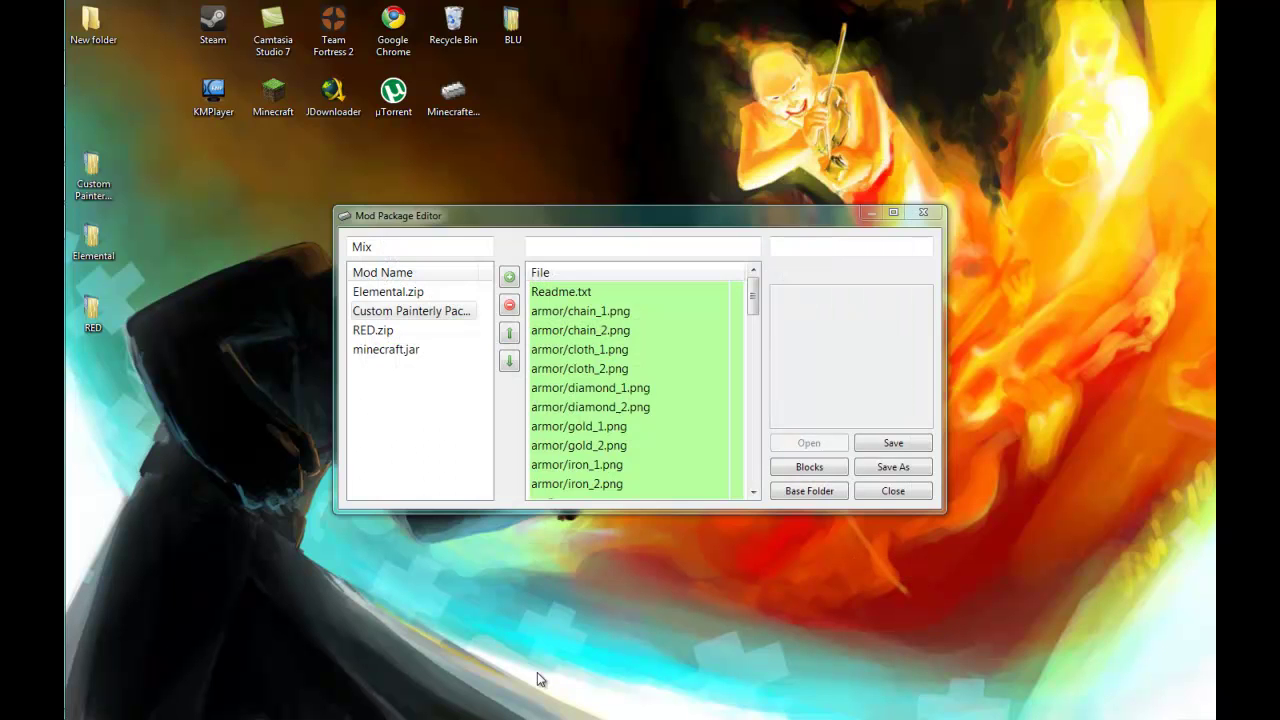
# Open the Custom Painterly Pack's gui/items.png for block selection, view its final image, and save it.
pyautogui.click(388, 292)
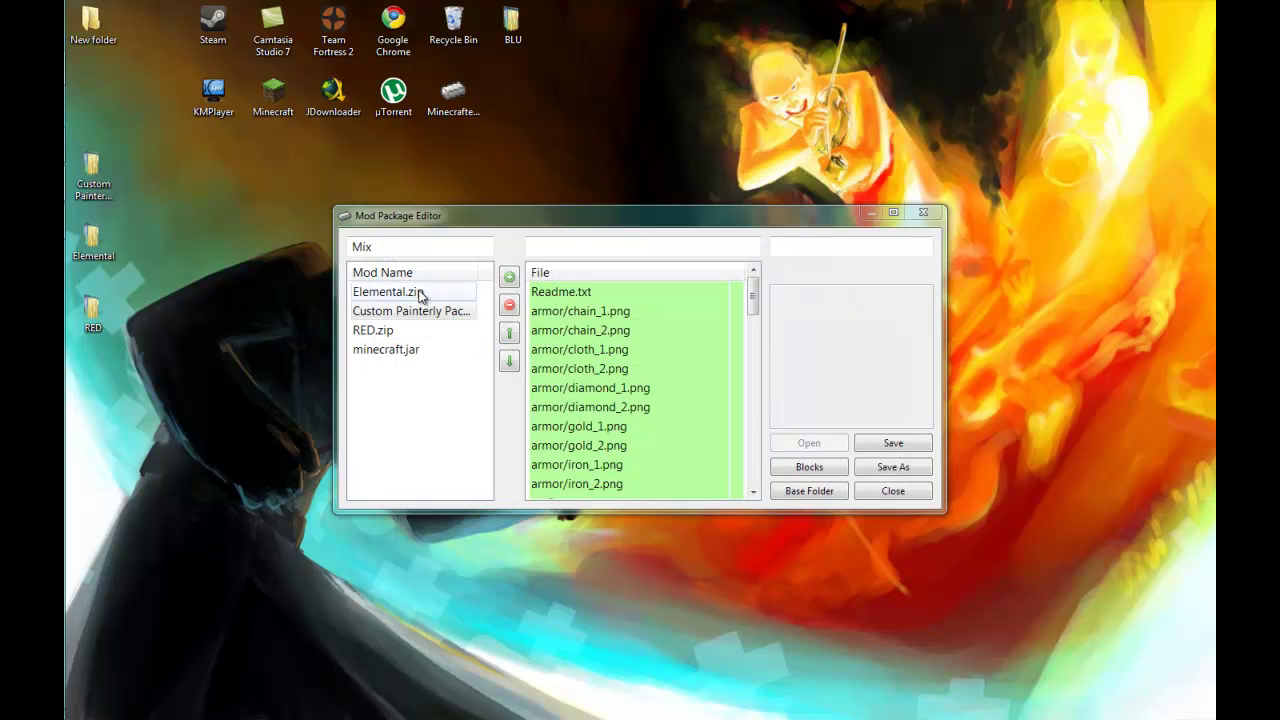
pyautogui.click(470, 311)
pyautogui.click(798, 469)
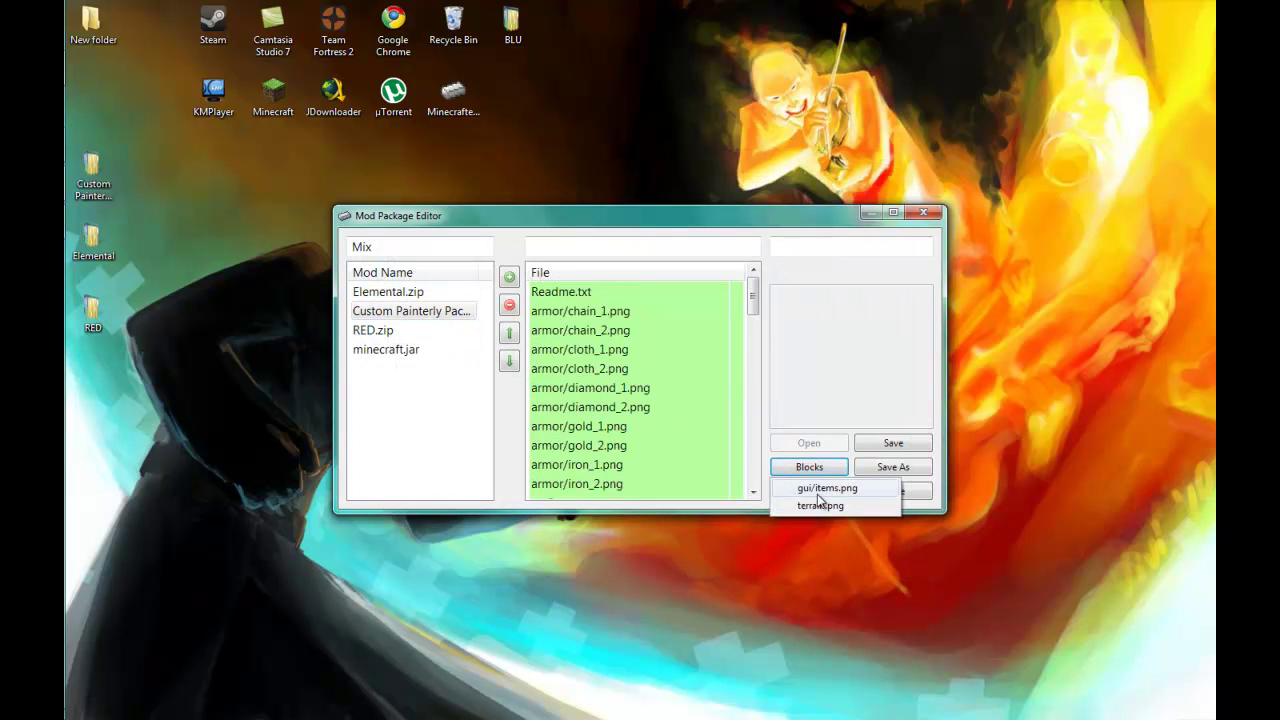
pyautogui.click(825, 489)
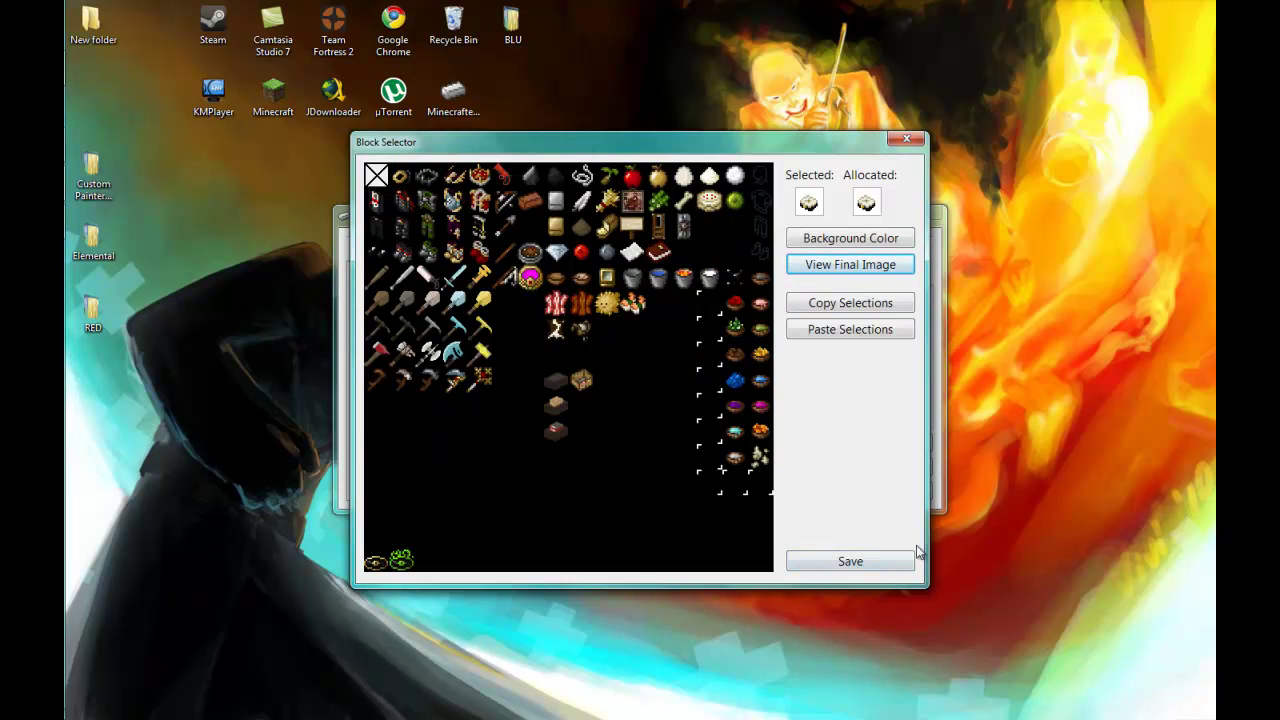
pyautogui.click(818, 565)
# Check the final combined image of the Custom Painterly Pack's terrain.png and save its block selection.
pyautogui.click(809, 467)
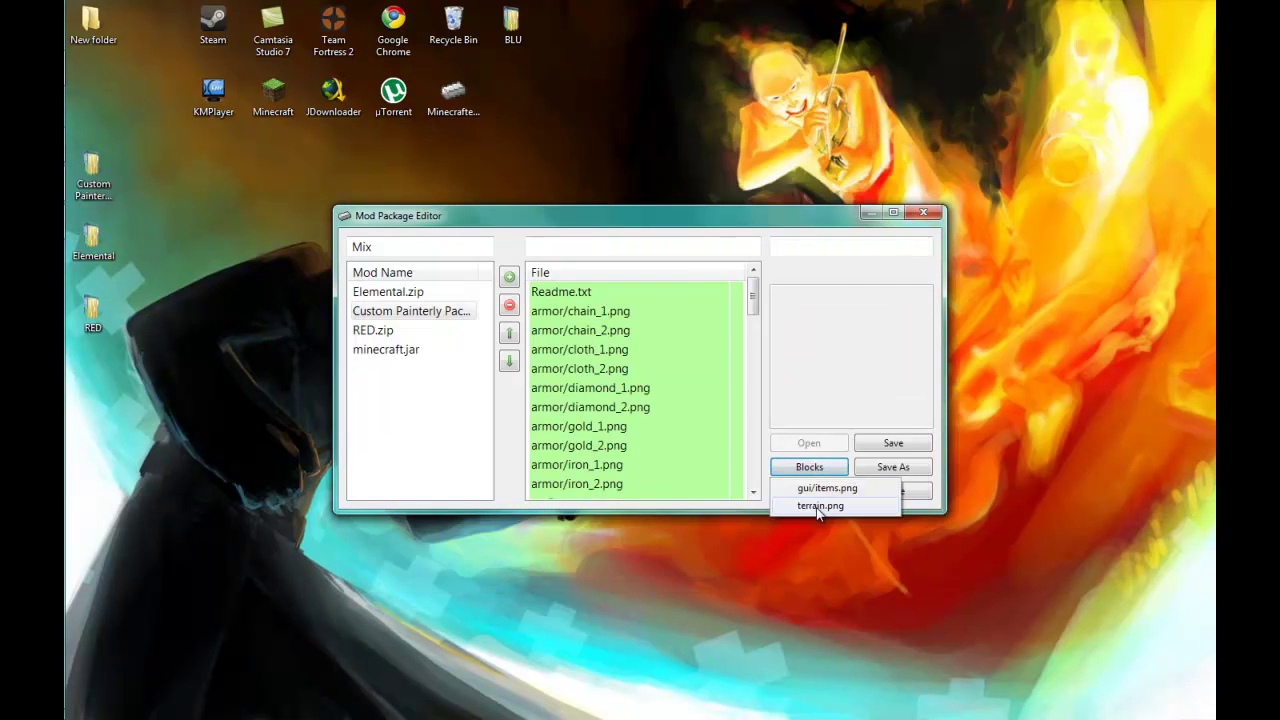
pyautogui.click(814, 507)
pyautogui.click(850, 264)
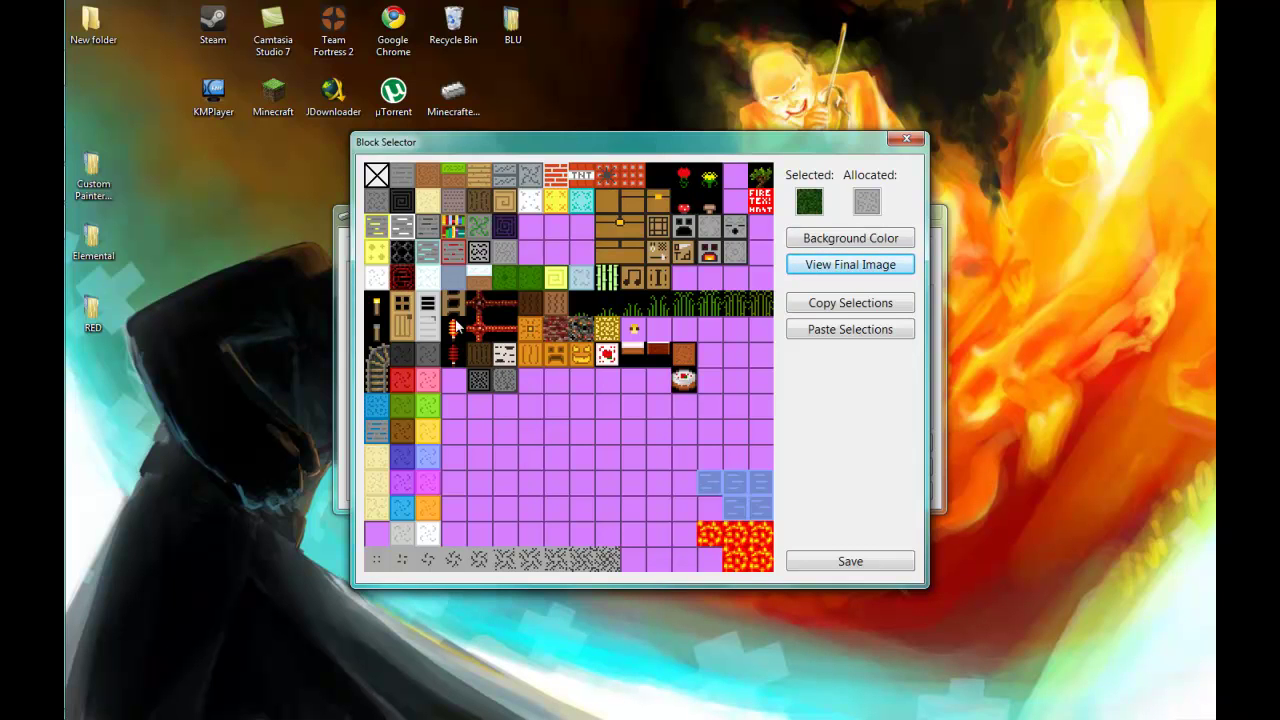
pyautogui.click(804, 565)
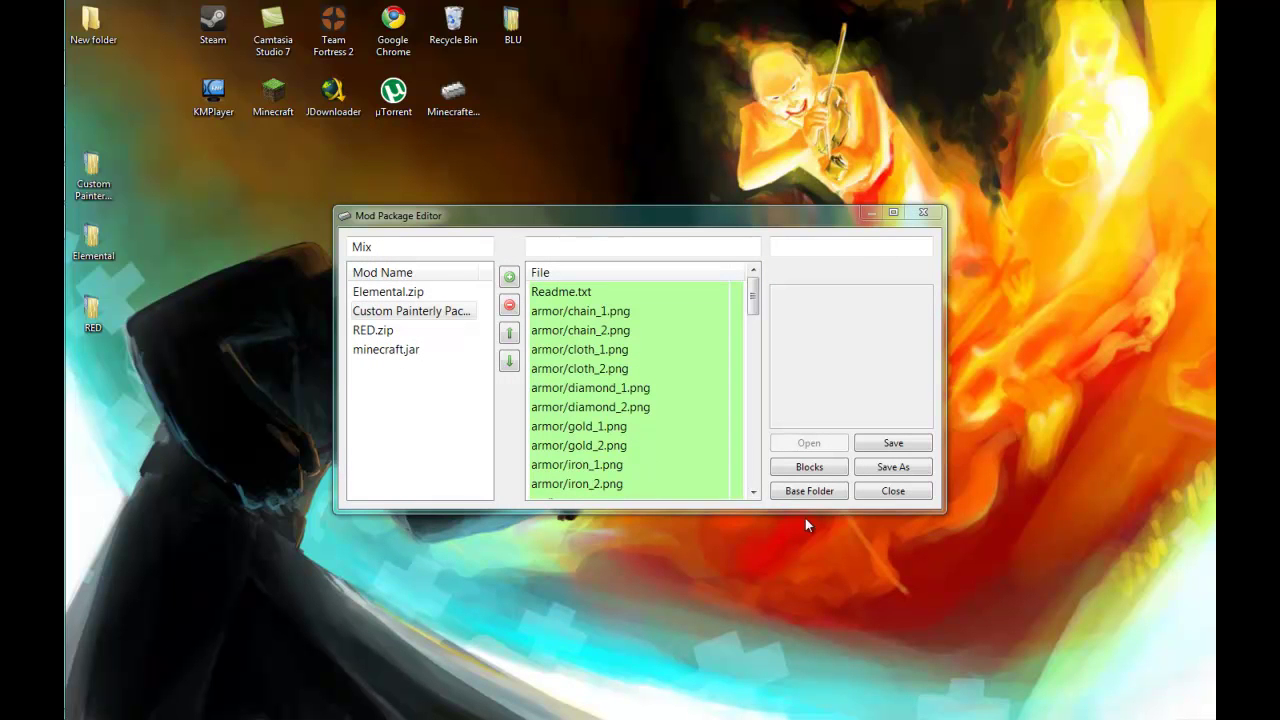
# Save the mod package as Mix in the Minecrafter packages folder and close the package editor.
pyautogui.click(893, 443)
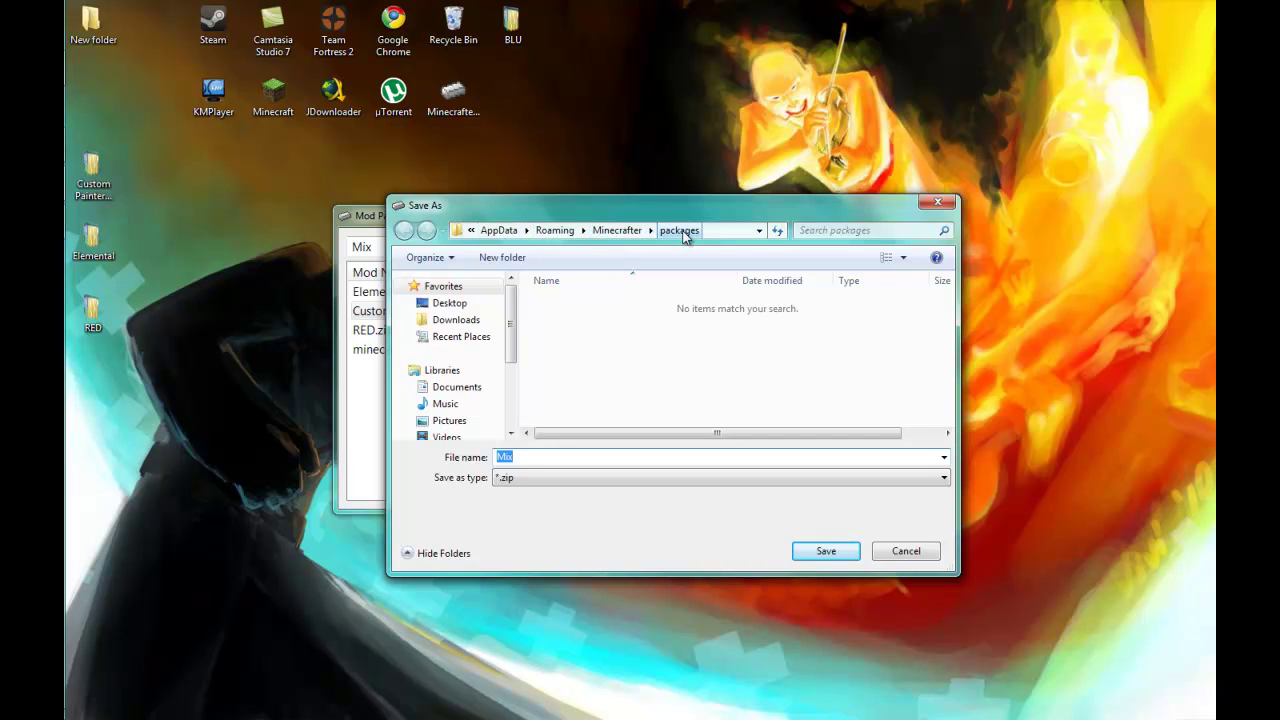
pyautogui.click(815, 553)
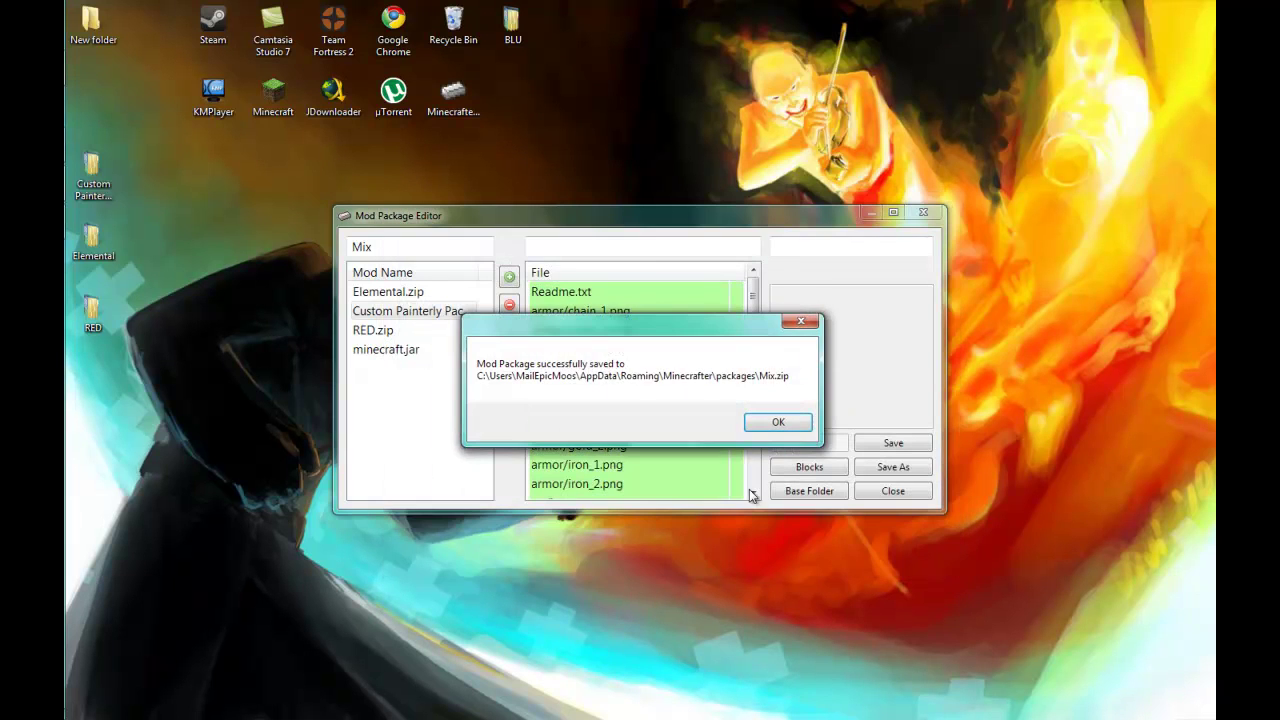
pyautogui.click(773, 424)
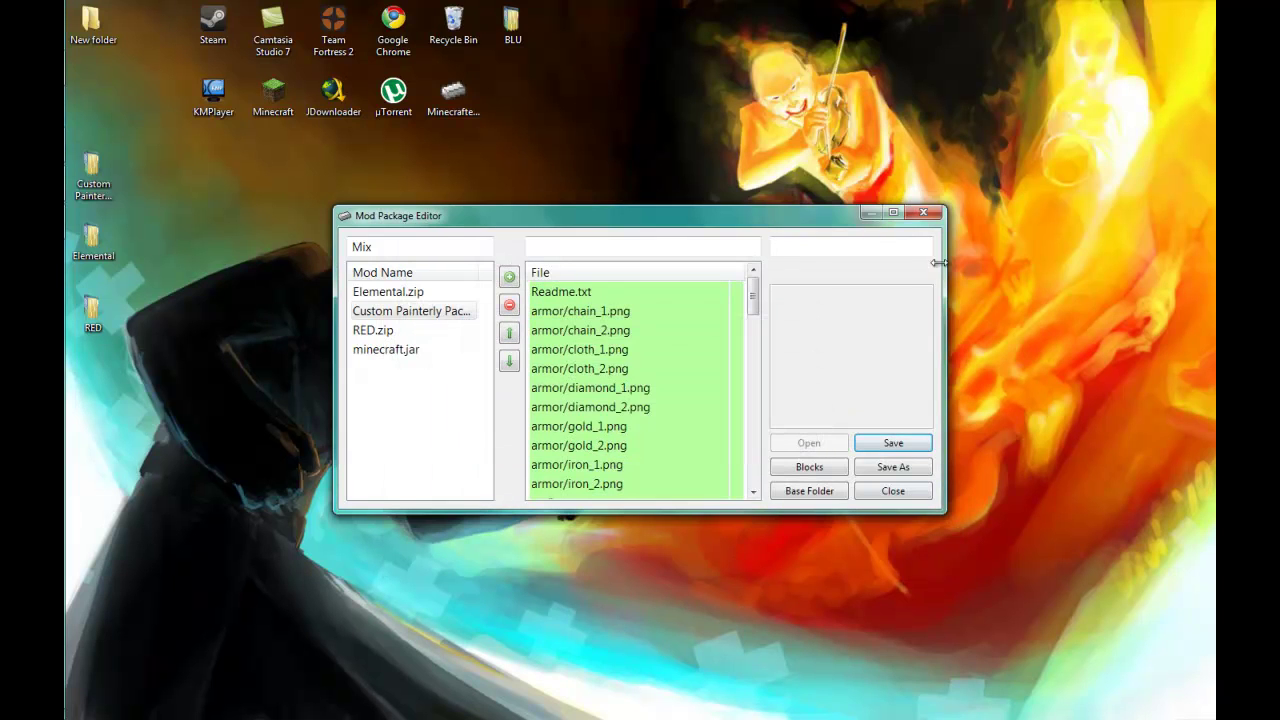
pyautogui.click(924, 212)
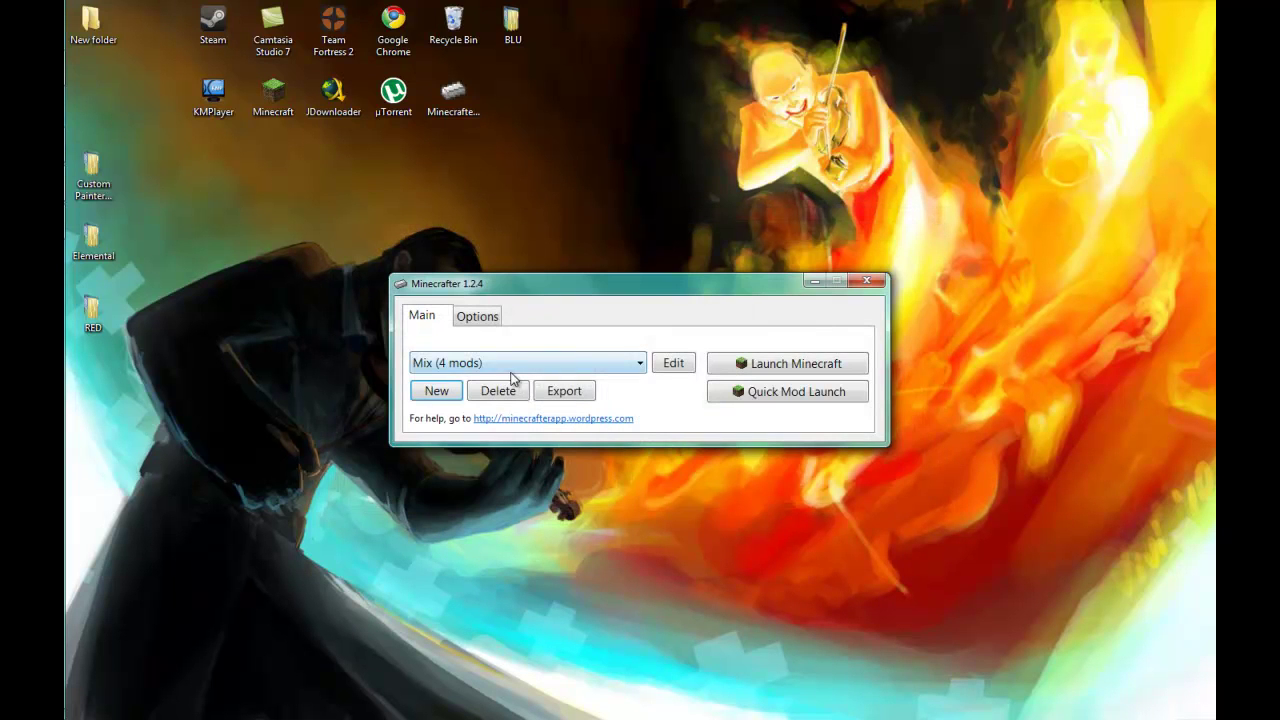
pyautogui.click(591, 363)
pyautogui.click(636, 397)
pyautogui.click(763, 372)
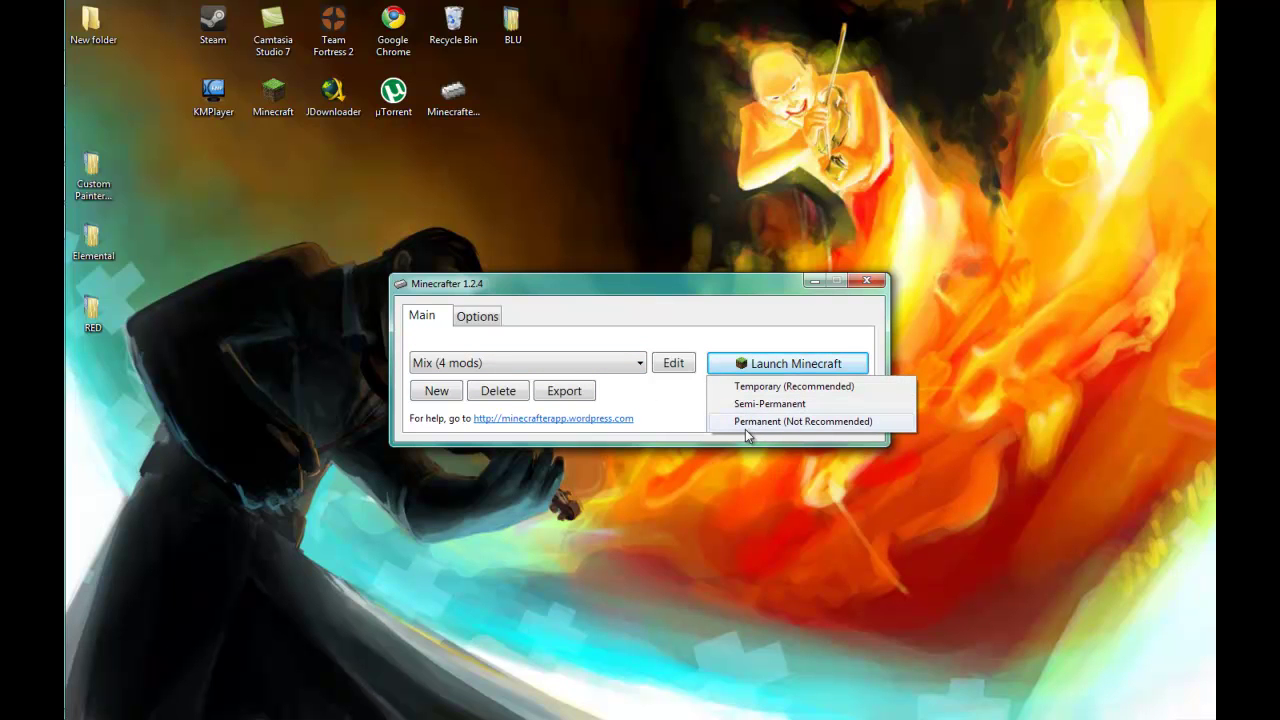
pyautogui.click(752, 403)
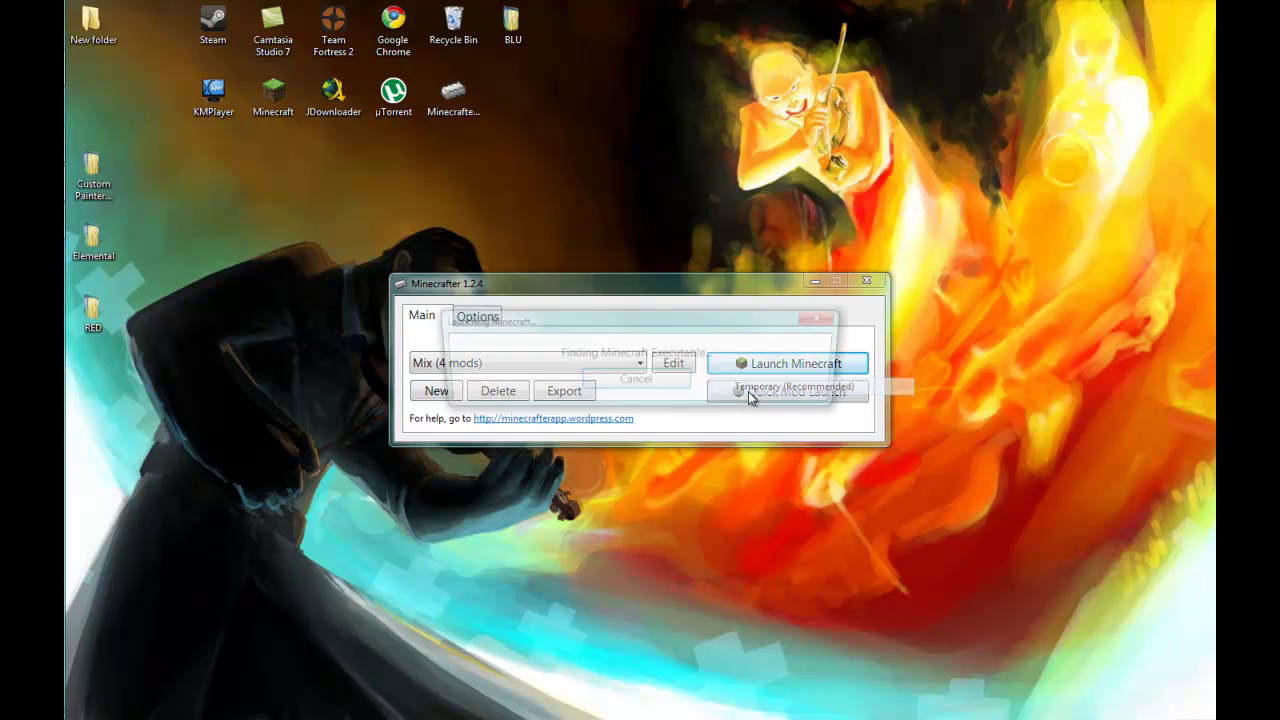
pyautogui.click(955, 667)
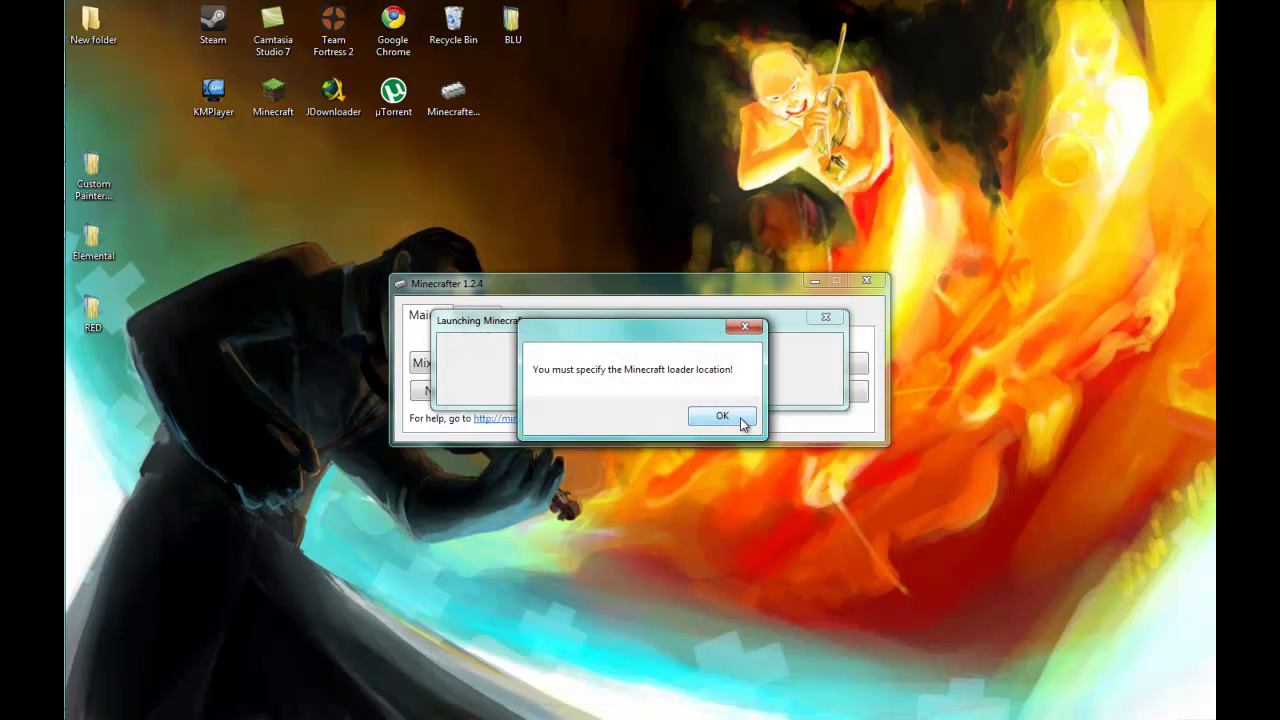
pyautogui.click(722, 416)
# Launch Minecraft with the Mix package in Temporary mode, using the desktop's Minecraft shortcut as the loader location.
pyautogui.click(826, 366)
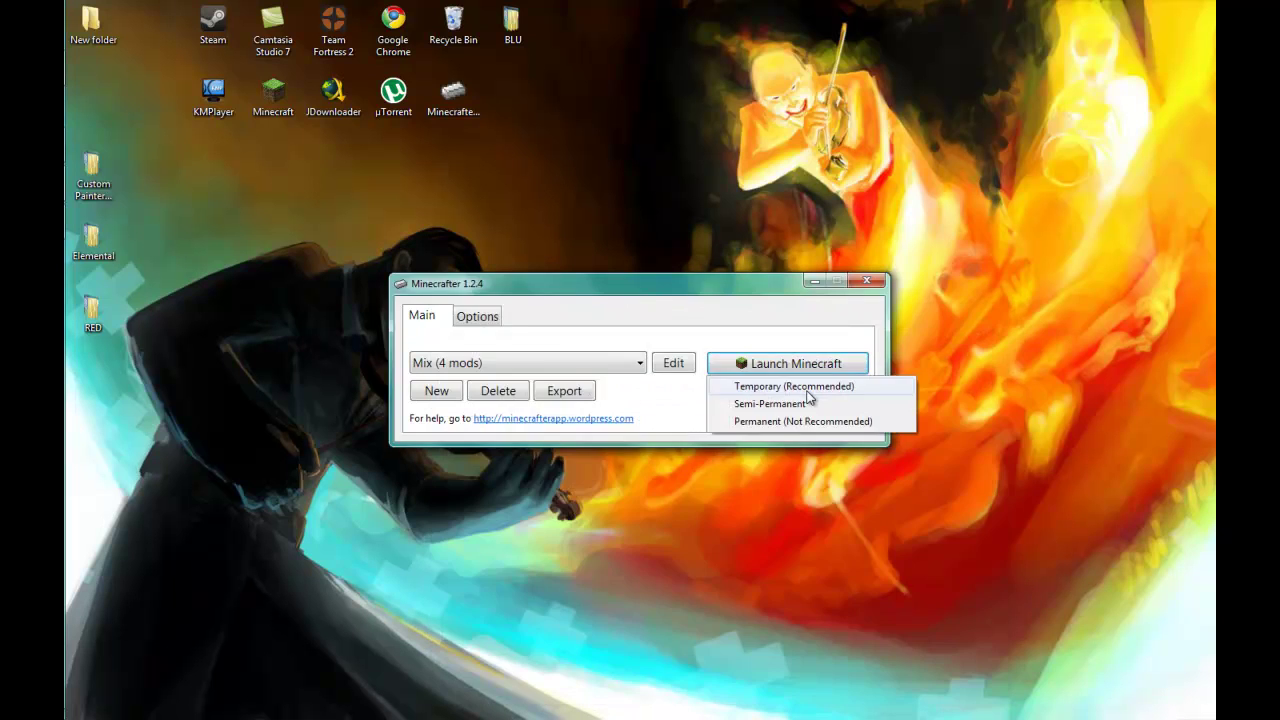
pyautogui.click(808, 390)
pyautogui.click(515, 425)
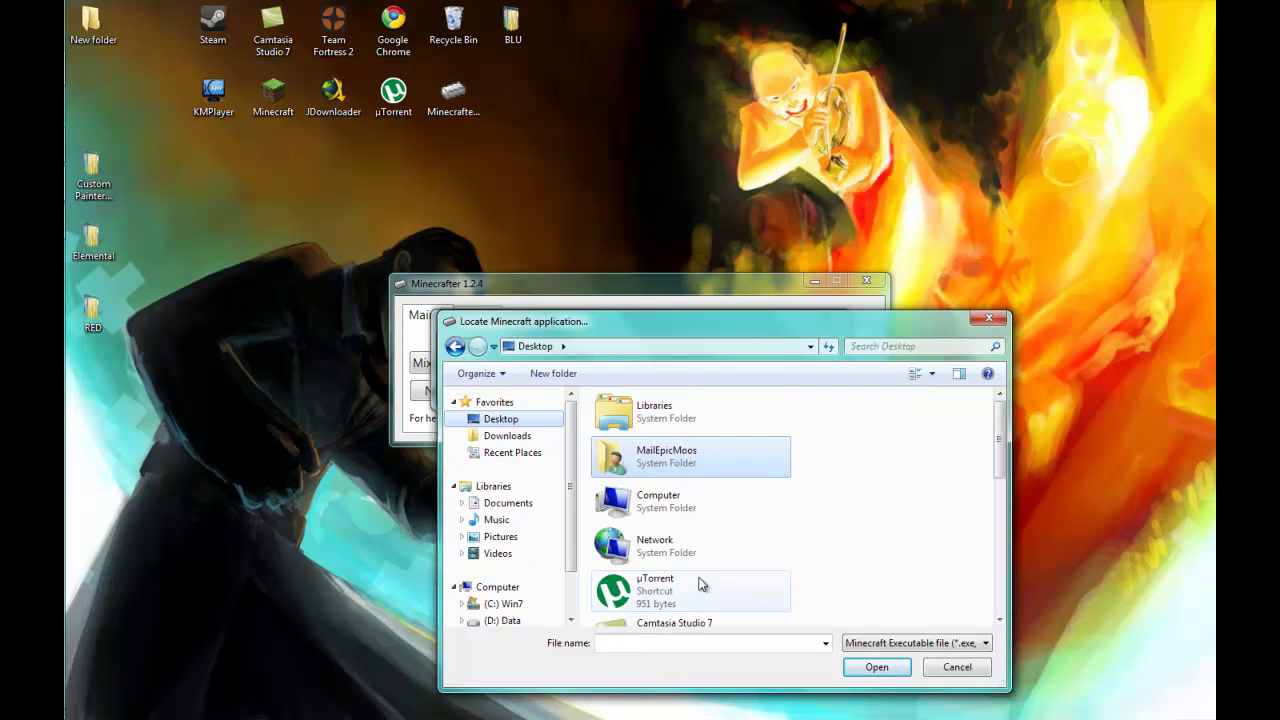
pyautogui.moveTo(993, 458); pyautogui.dragTo(996, 586)
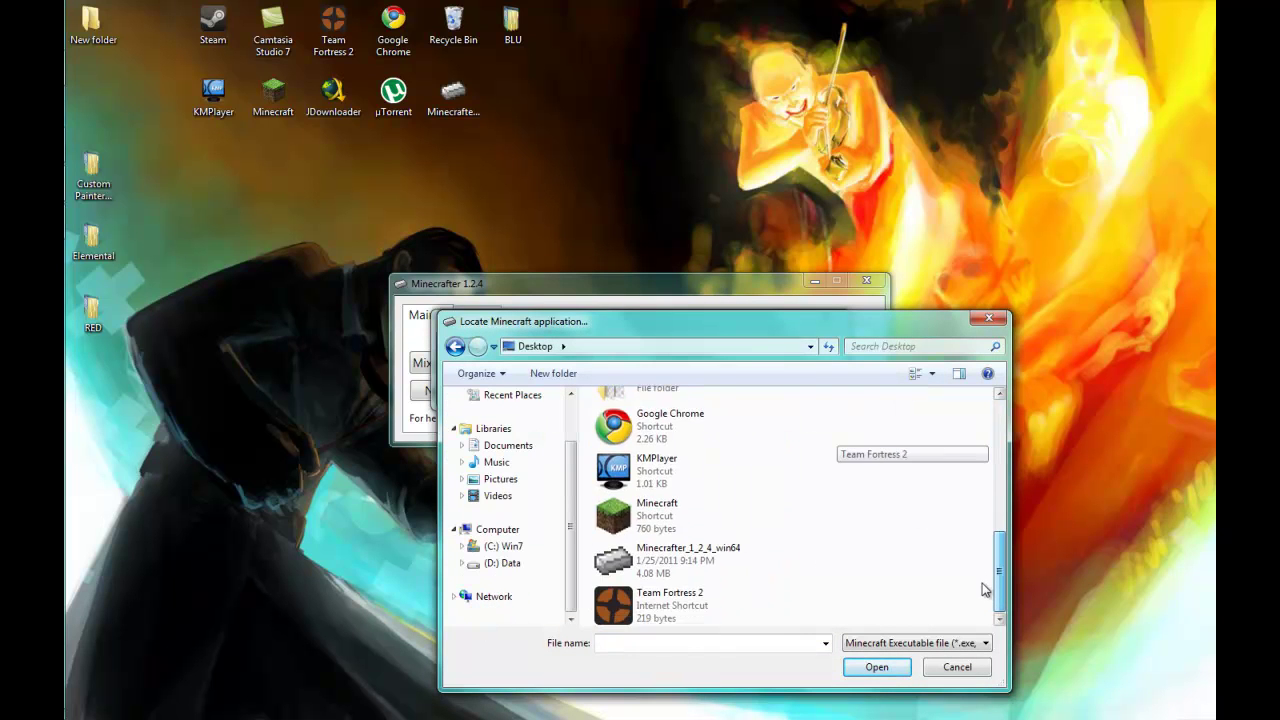
pyautogui.doubleClick(660, 514)
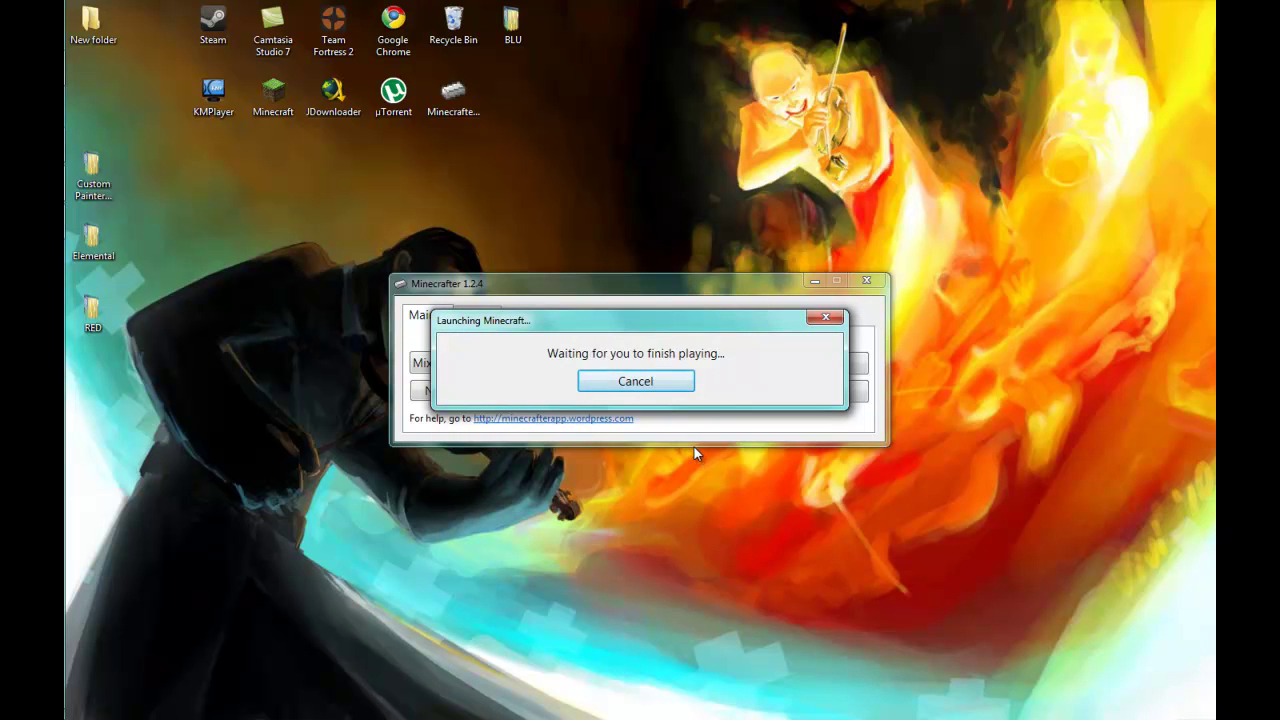
pyautogui.click(716, 413)
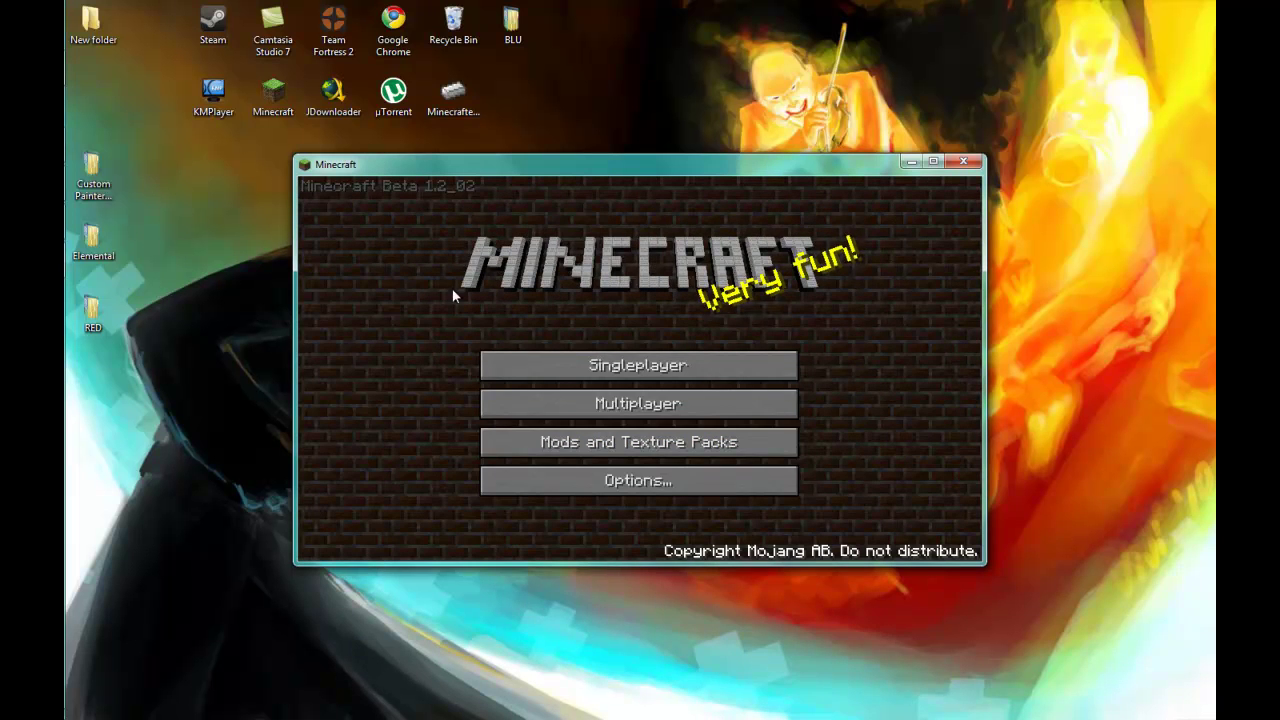
# Check Minecraft's texture pack list and its texturepacks folder, and return to the main menu.
pyautogui.click(598, 446)
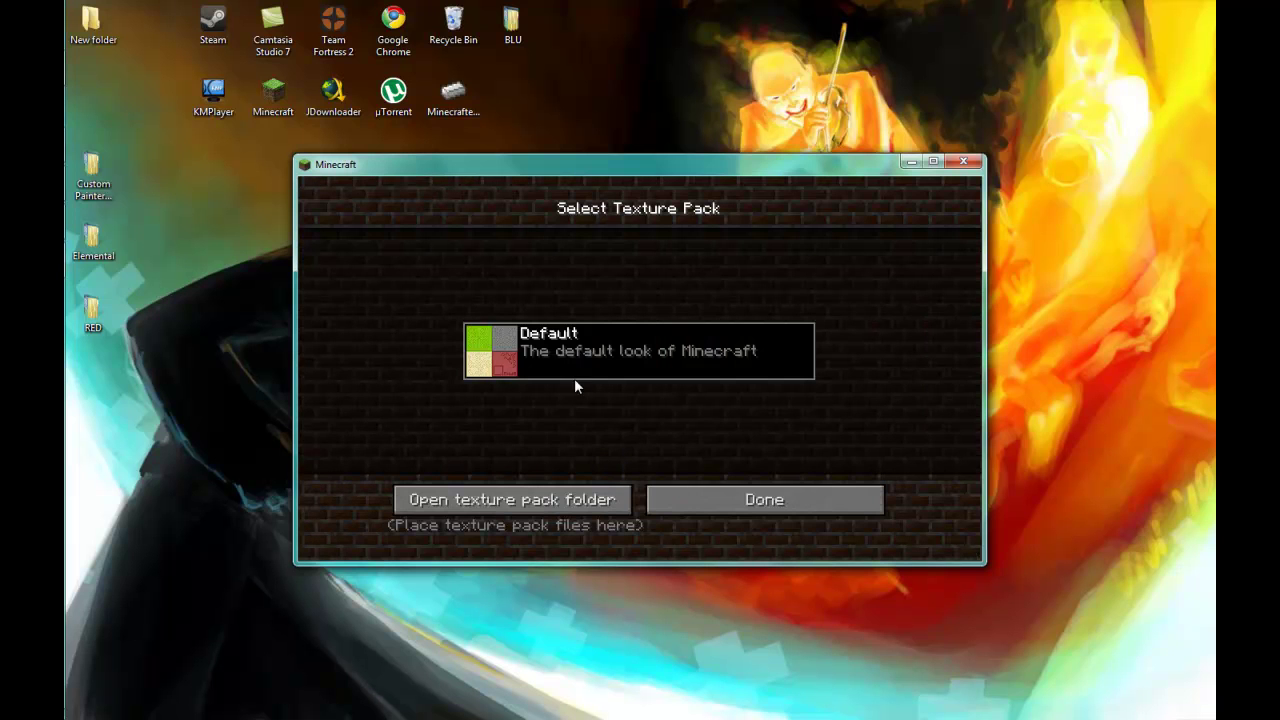
pyautogui.click(731, 503)
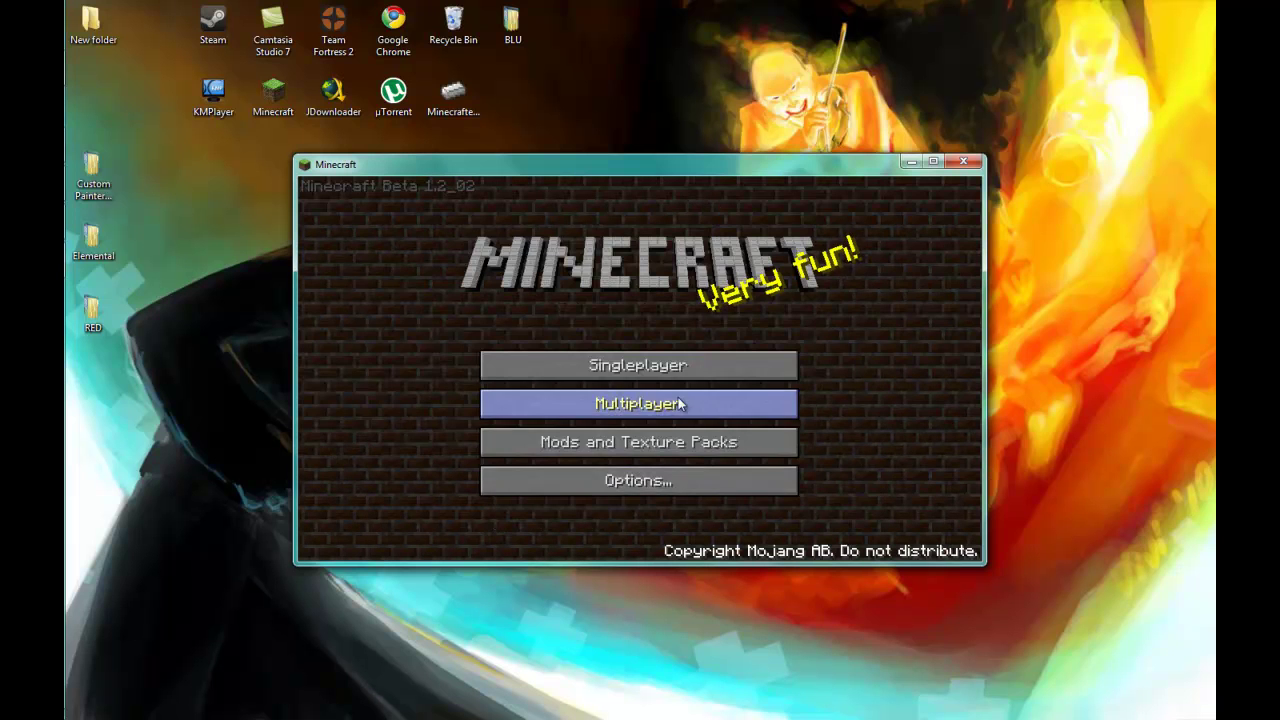
pyautogui.click(668, 446)
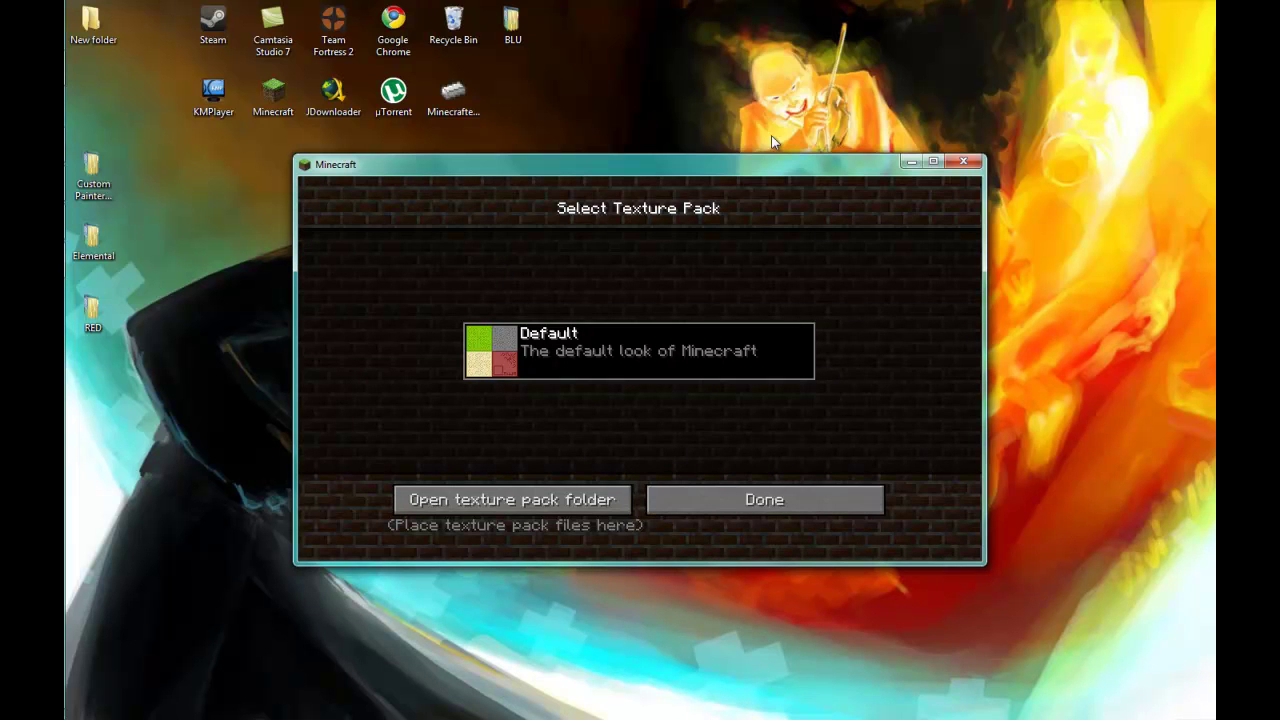
pyautogui.click(584, 497)
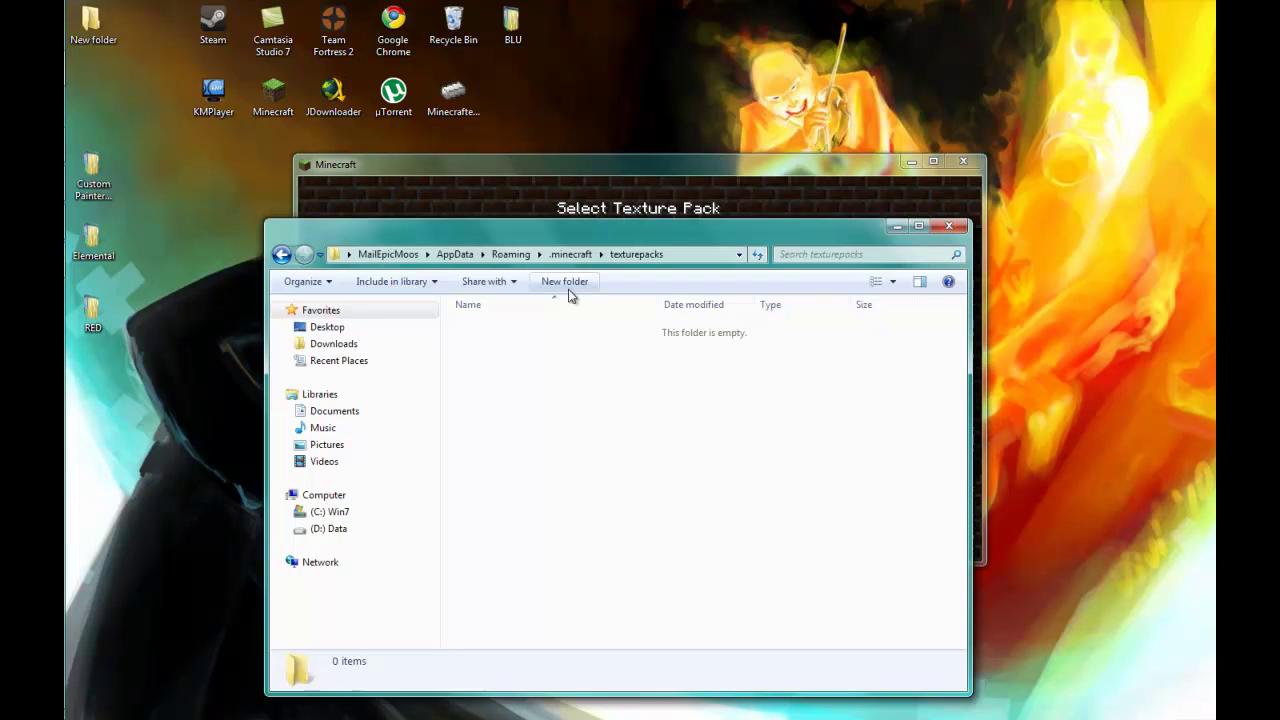
pyautogui.click(950, 231)
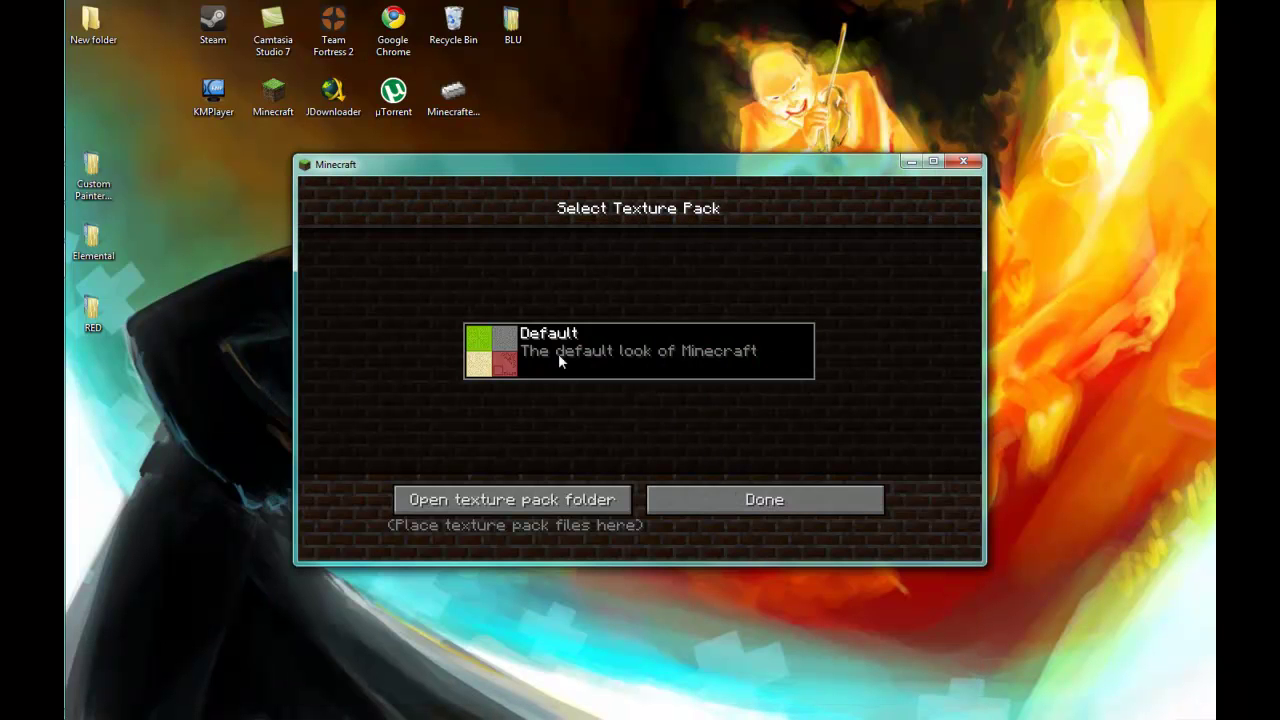
pyautogui.click(703, 497)
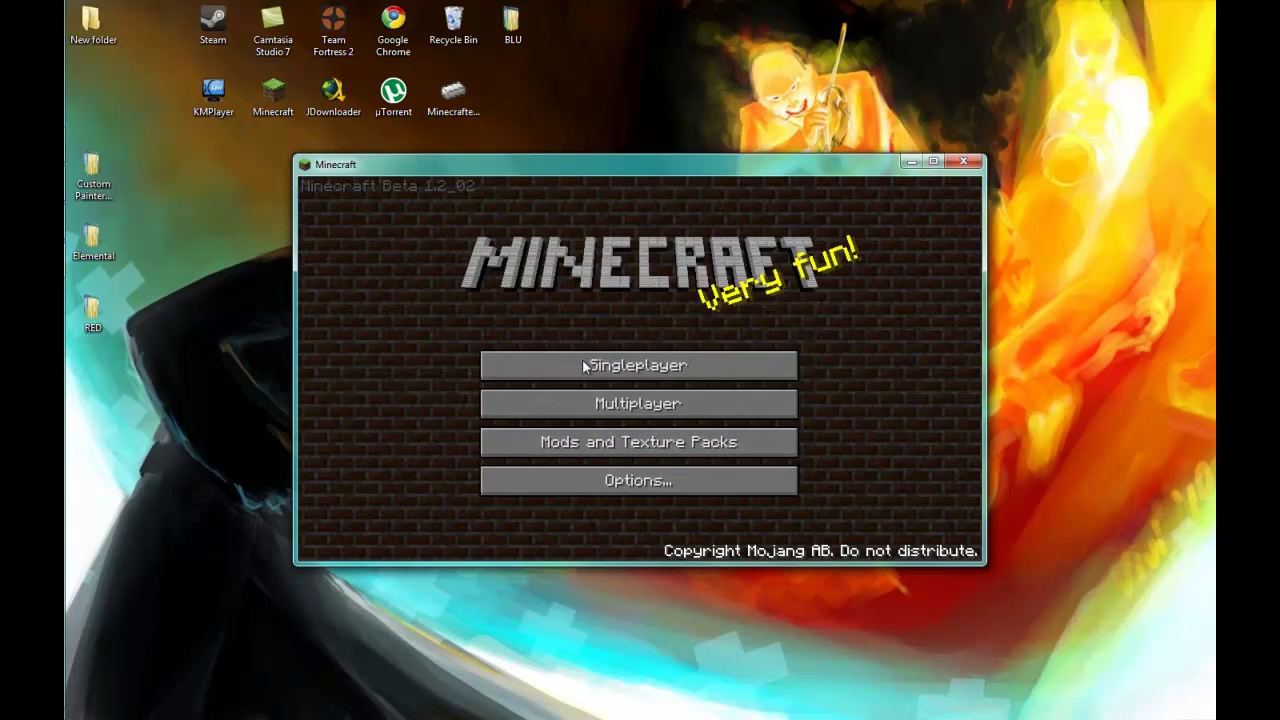
# Start a singleplayer world in the first empty slot and walk around to inspect the mixed textures.
pyautogui.click(600, 365)
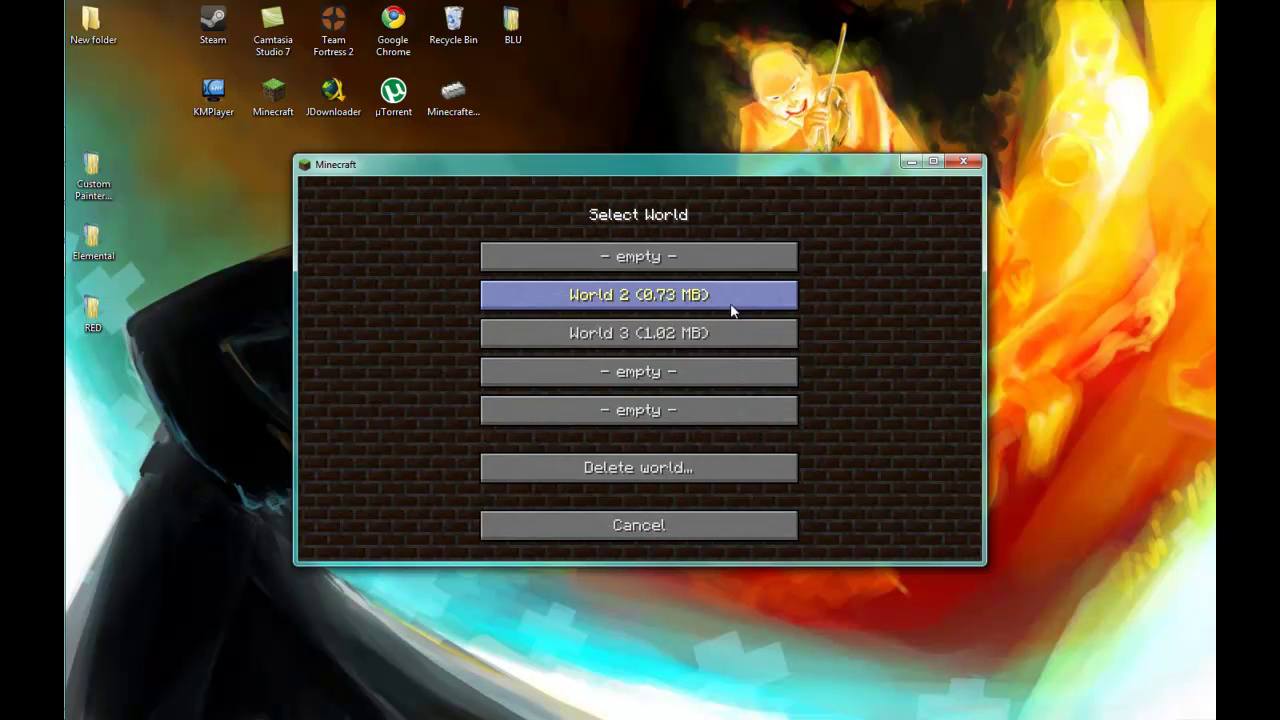
pyautogui.click(674, 258)
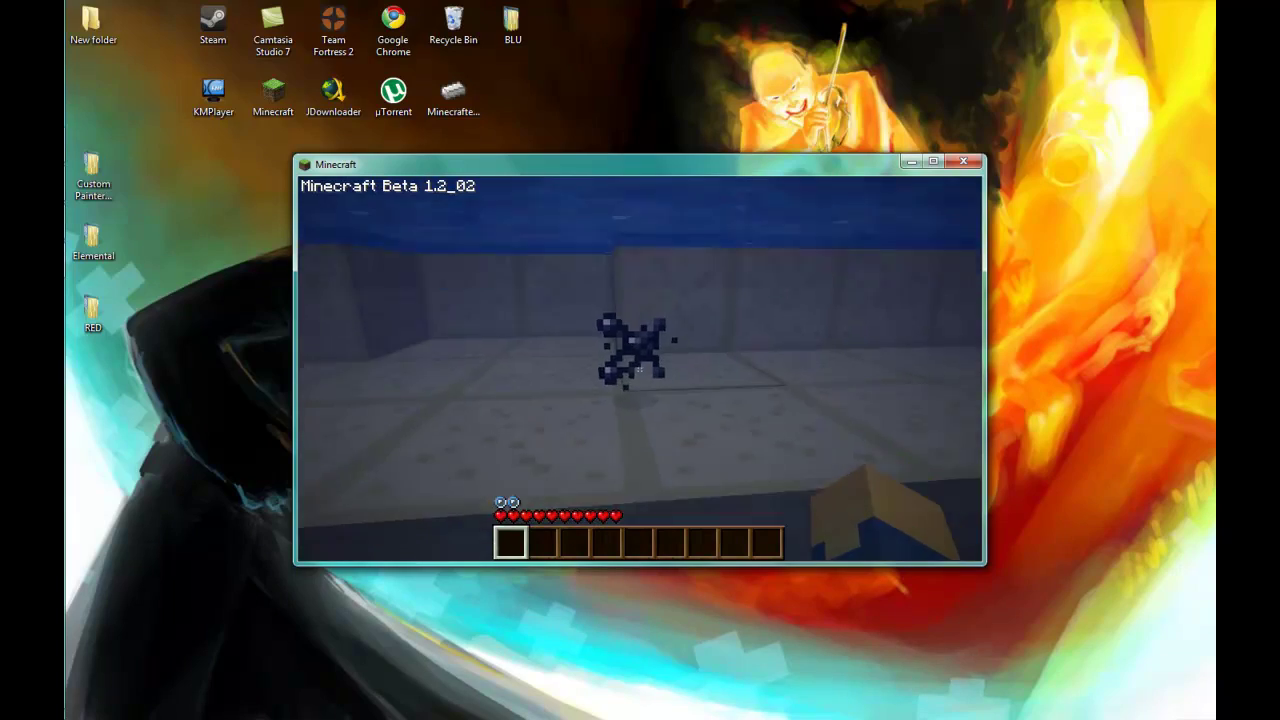
pyautogui.press('space')
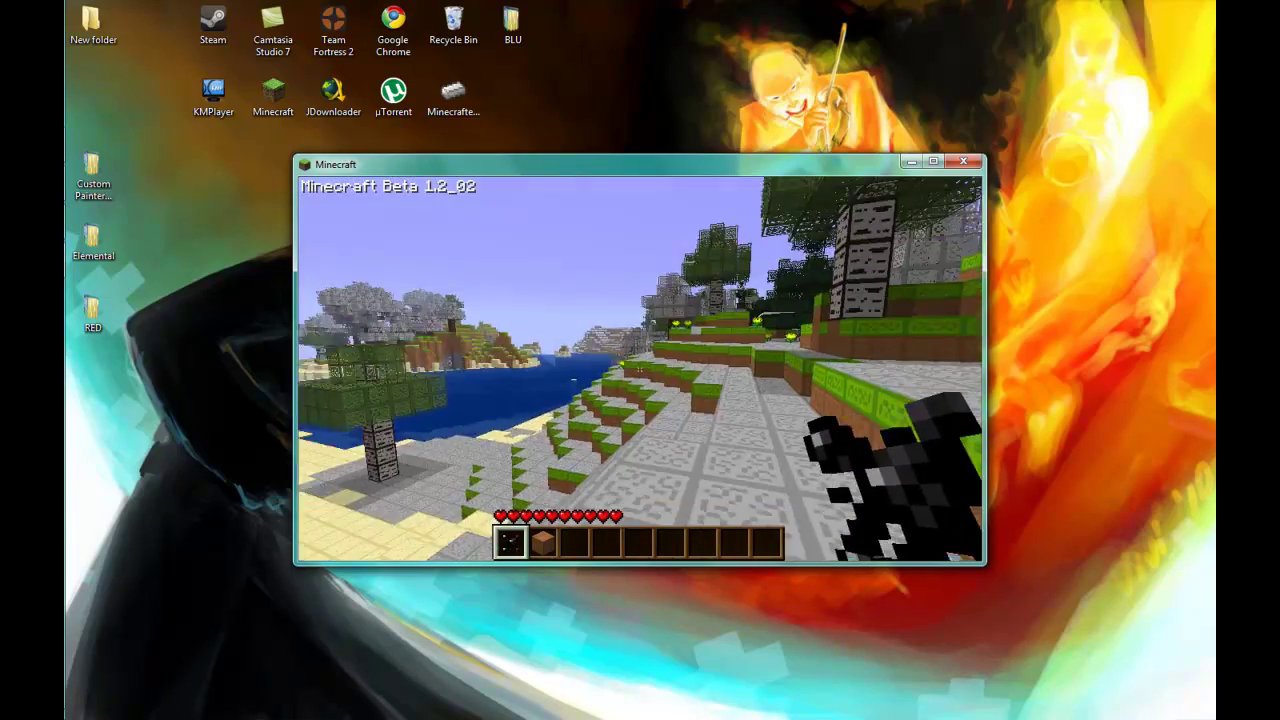
pyautogui.moveTo(640, 370)
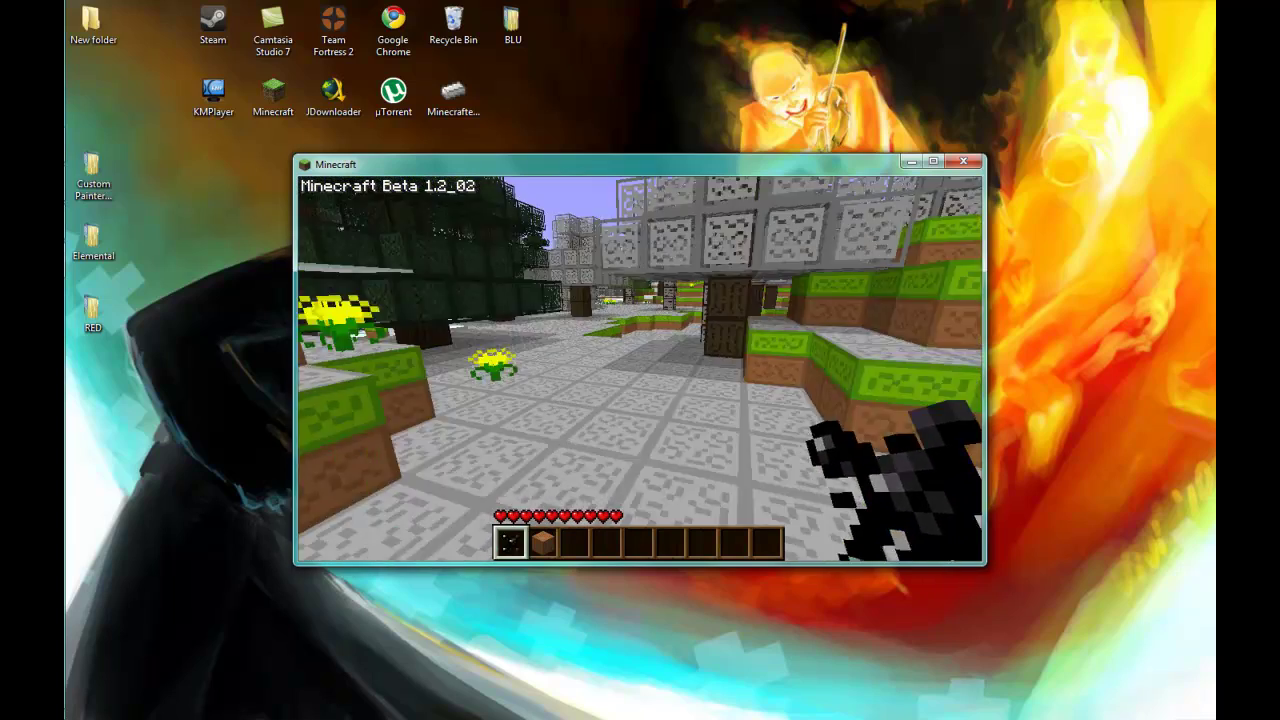
pyautogui.press('w')
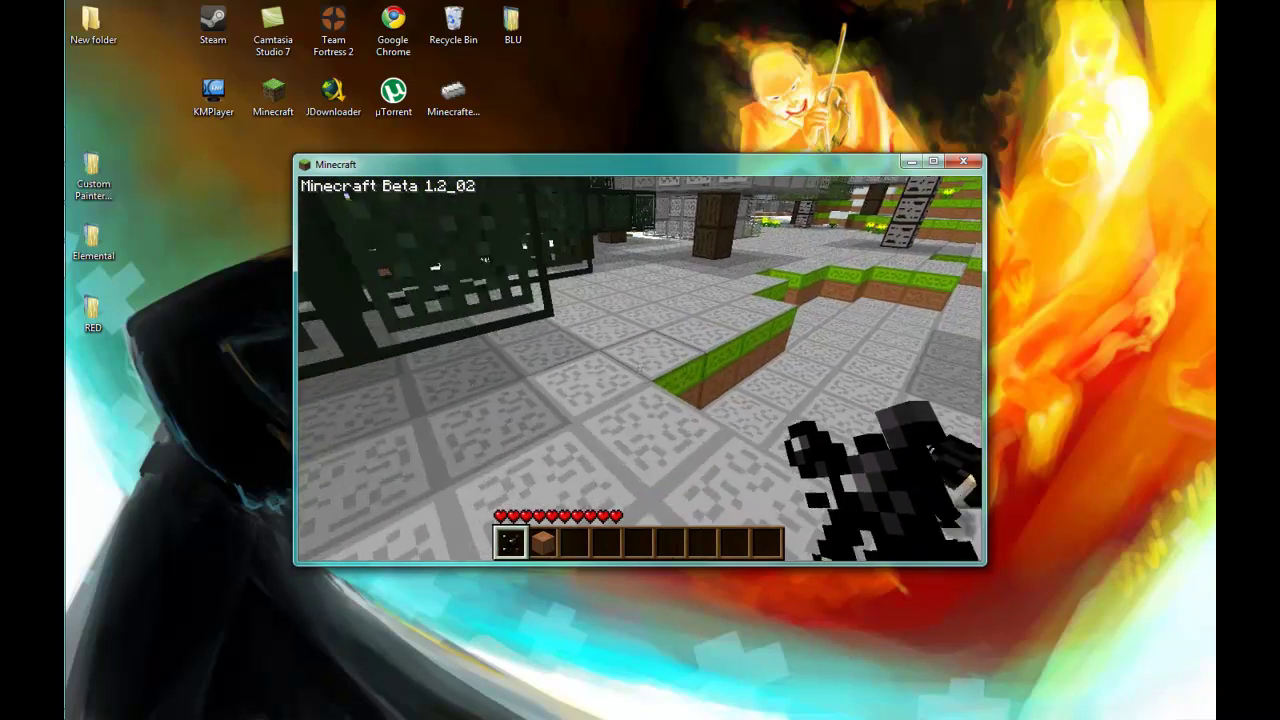
pyautogui.press('w')
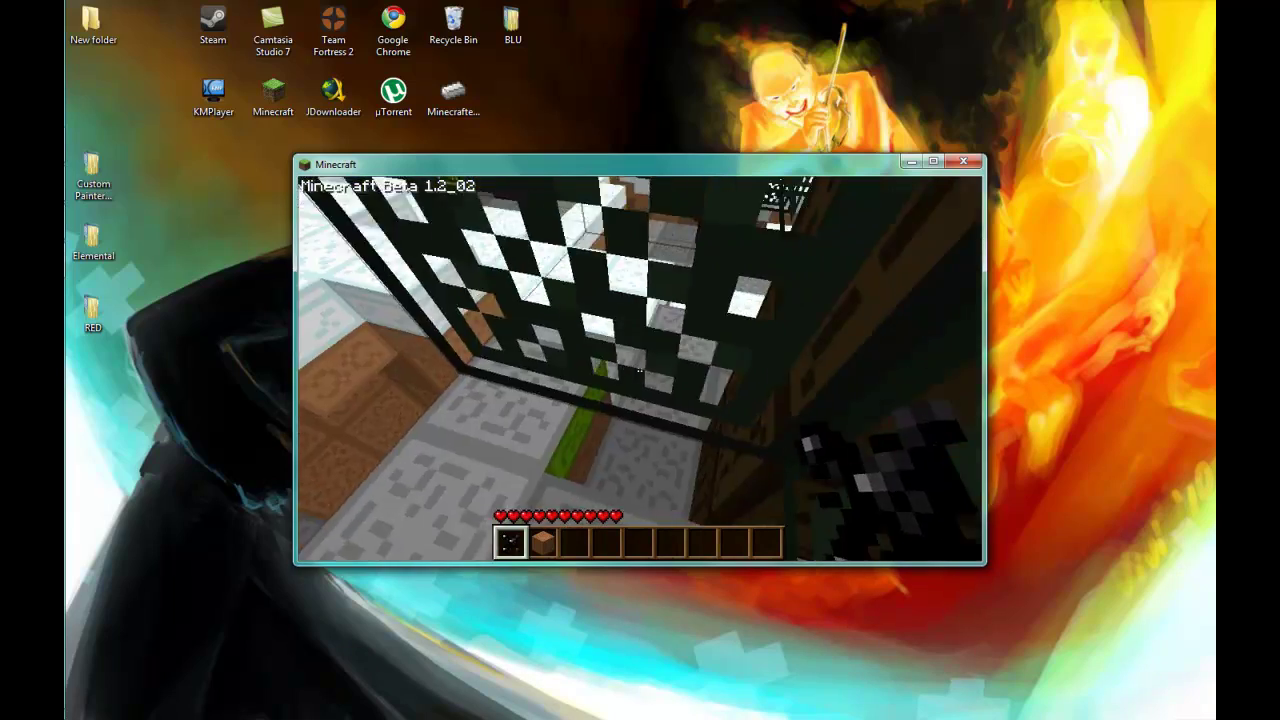
# Walk across the snowy terrain and dig into a snow-covered dirt block to check the block and breaking textures.
pyautogui.press('w')
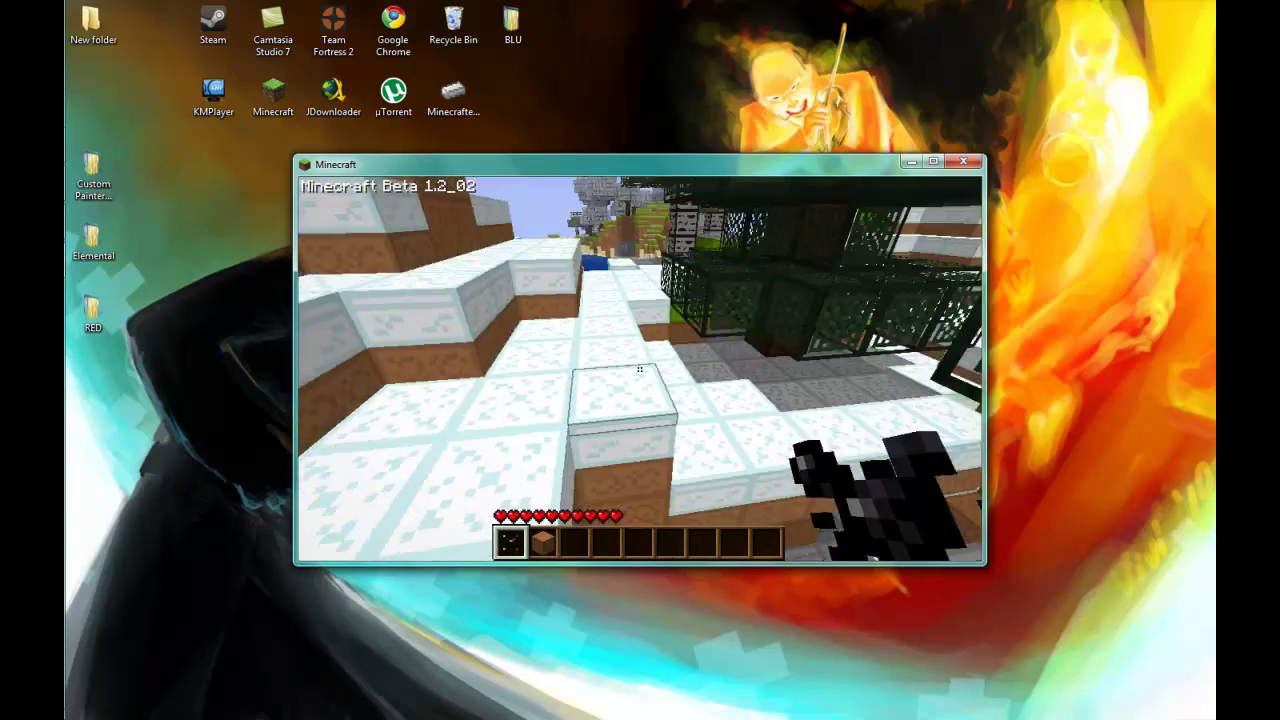
pyautogui.press('w')
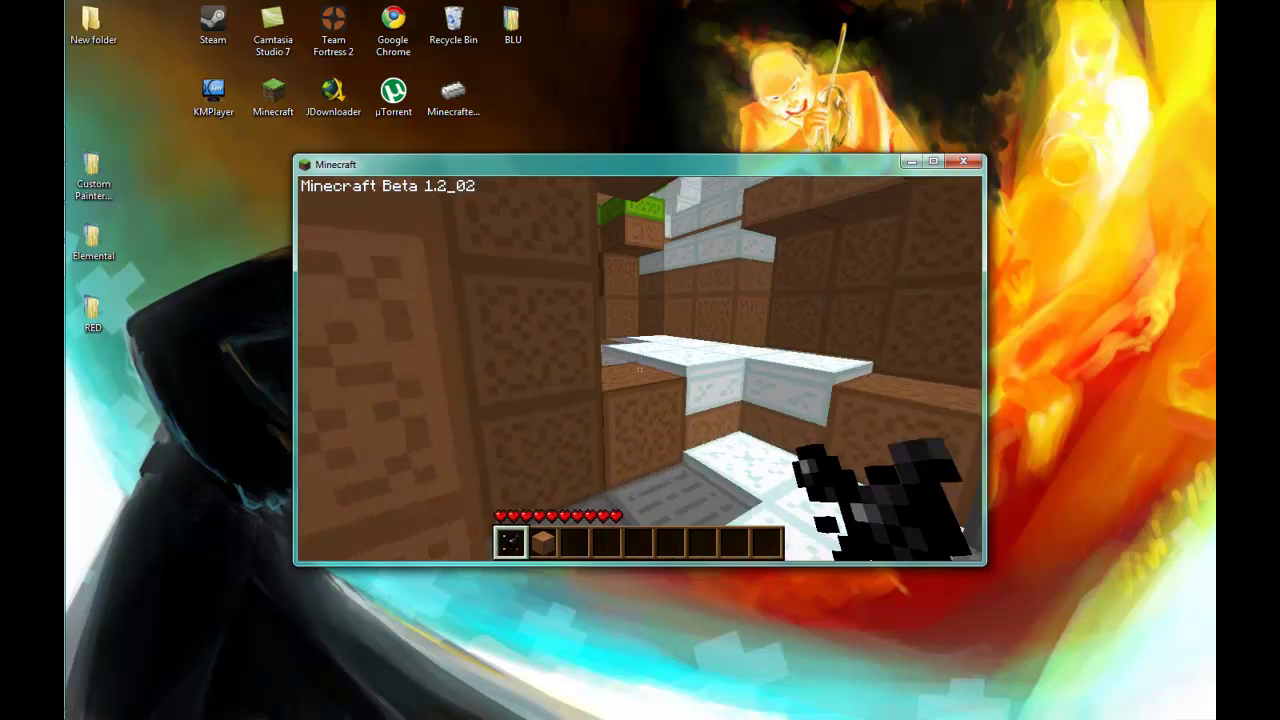
pyautogui.click(640, 370)
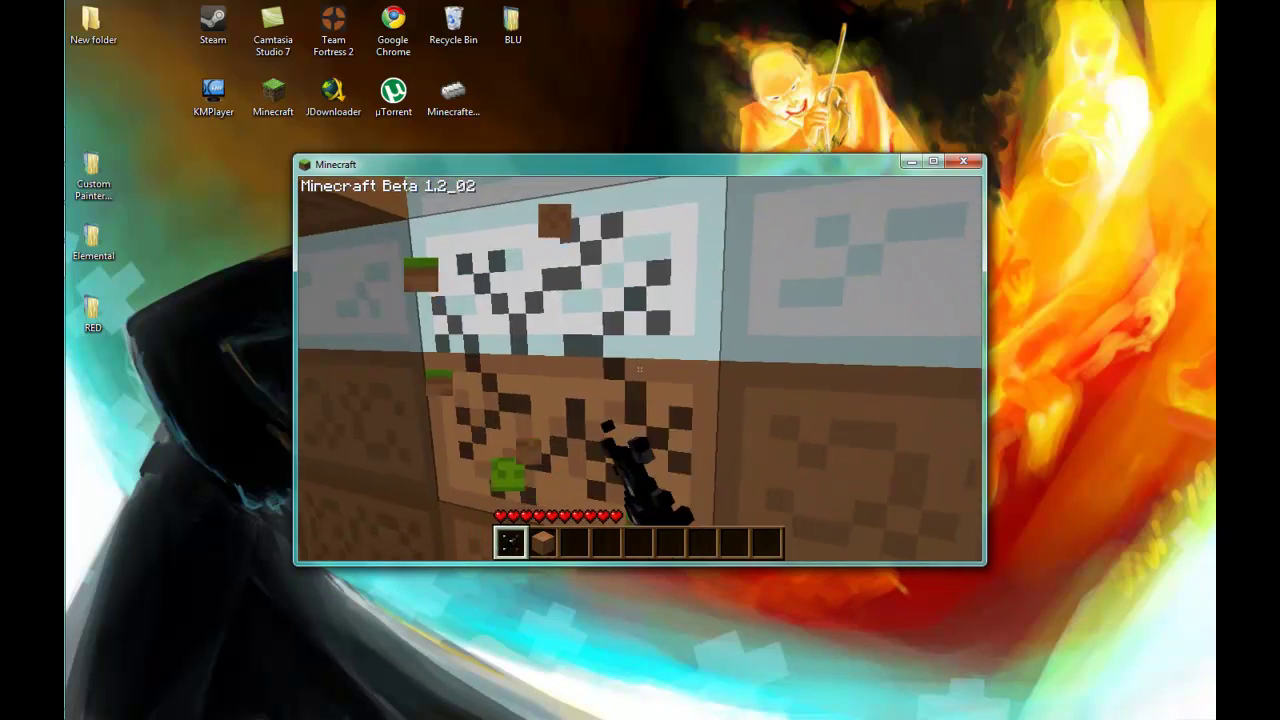
# Hold the tools in hotbar slots 4 and 5 one after the other to inspect their textures in hand.
pyautogui.moveTo(640, 370)
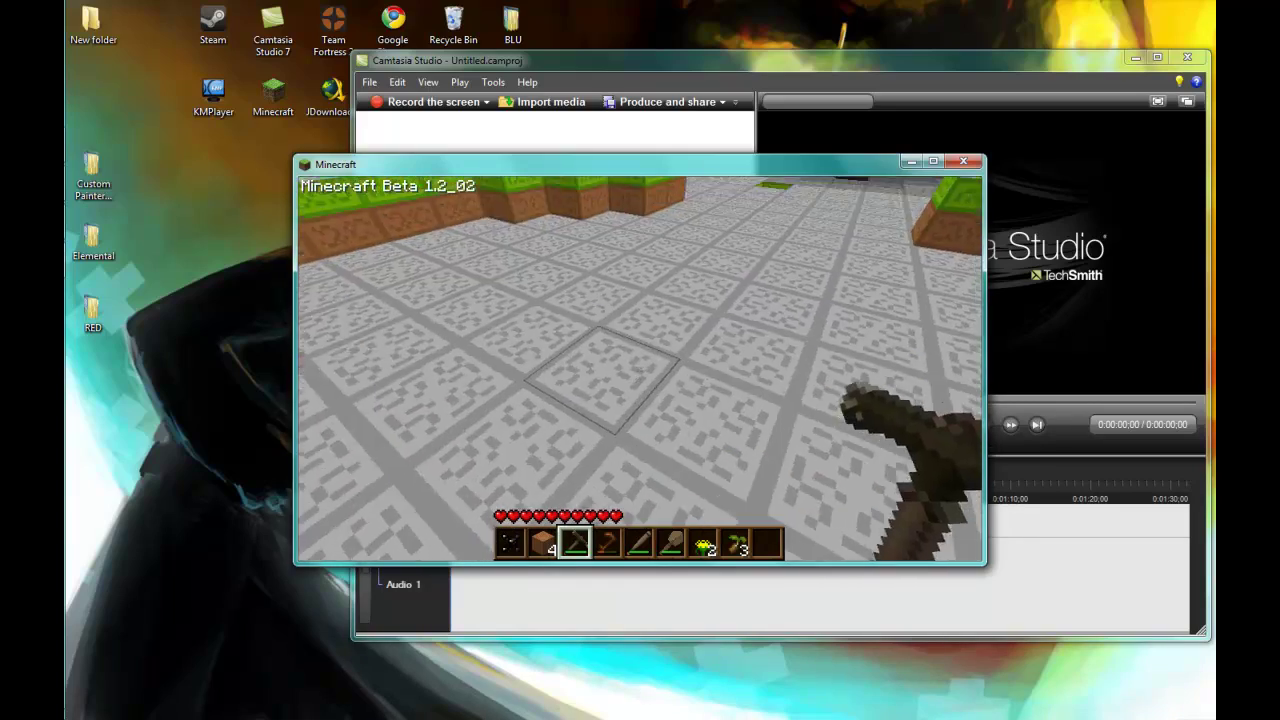
pyautogui.press('4')
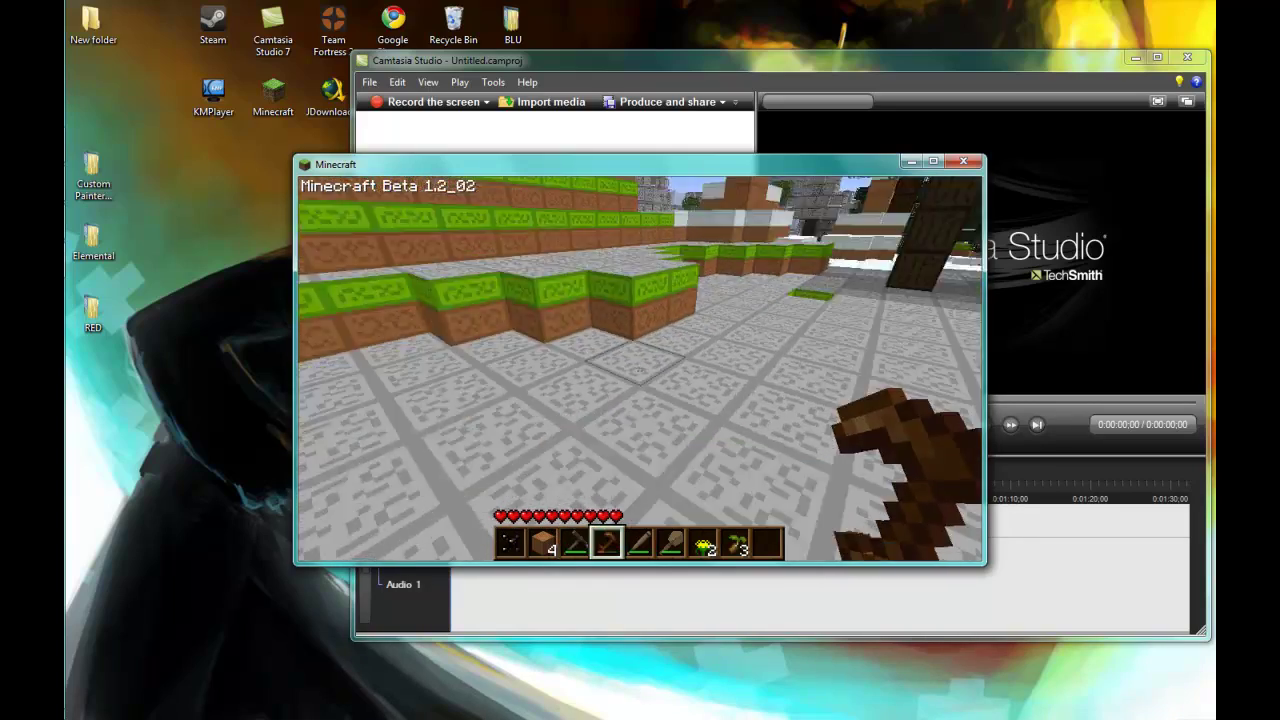
pyautogui.press('5')
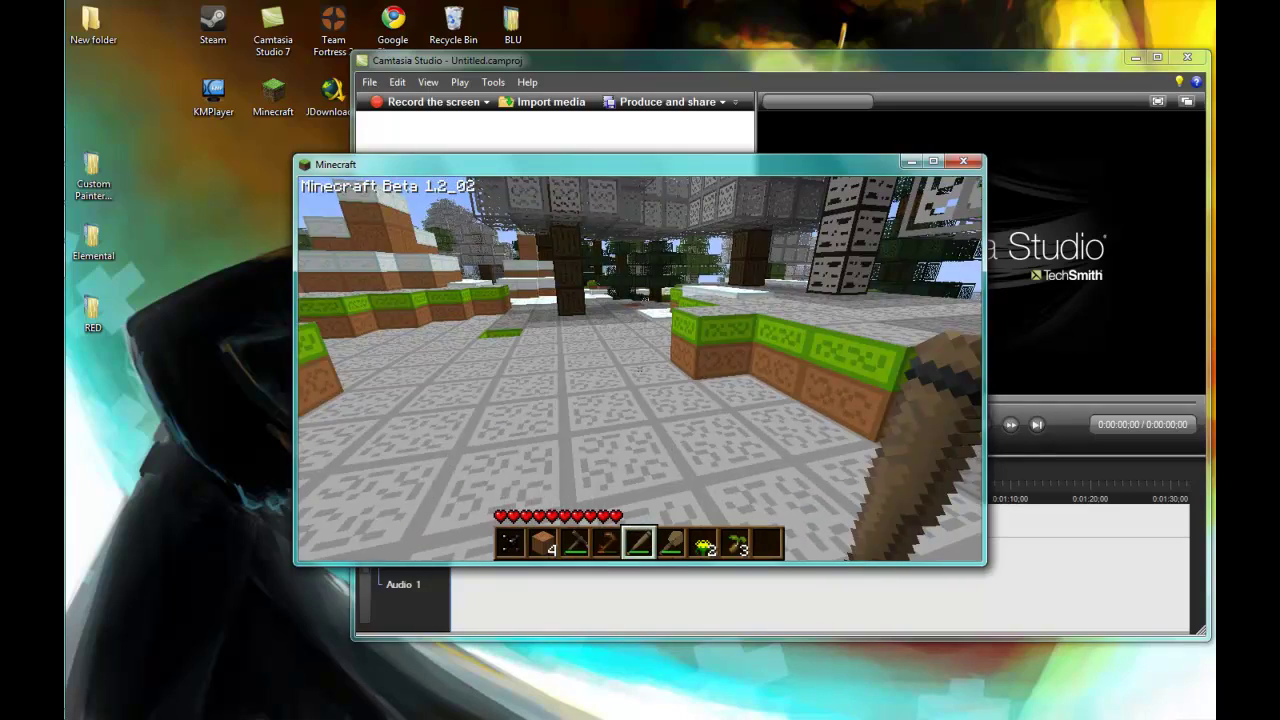